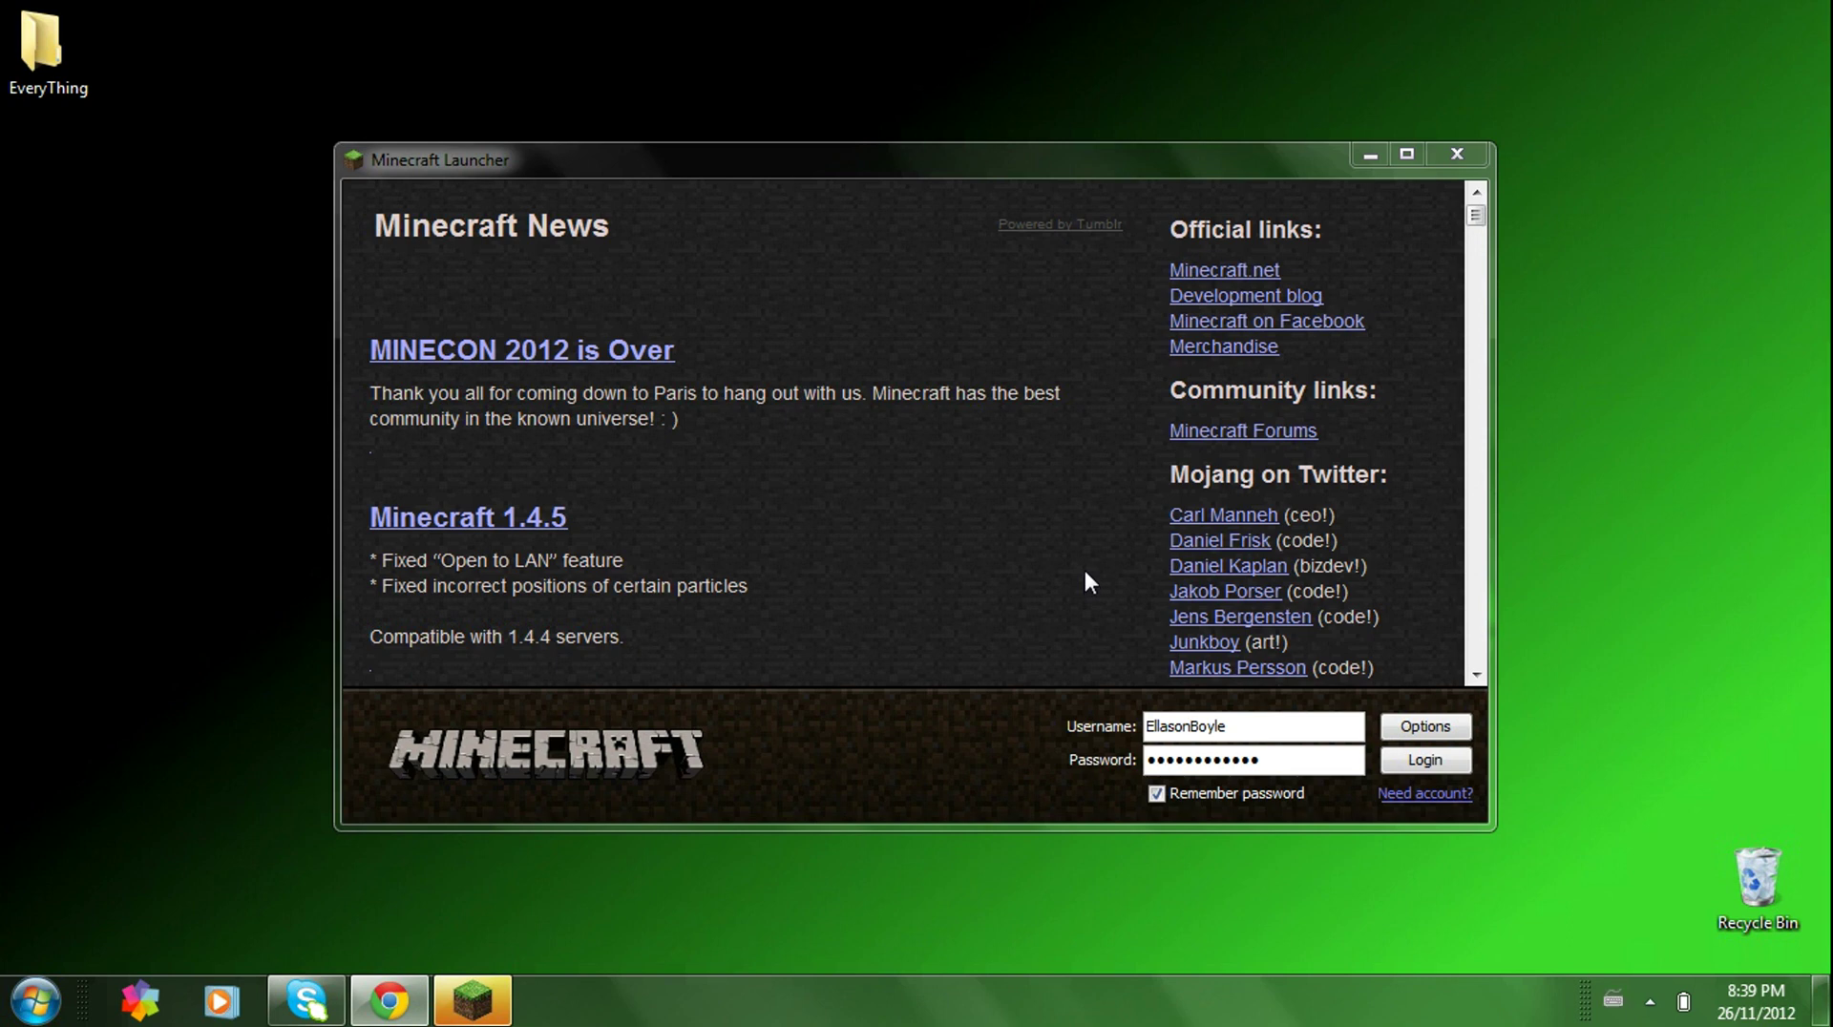
Step: Force a fresh game update in the launcher options, then log in to start Minecraft
click(1422, 727)
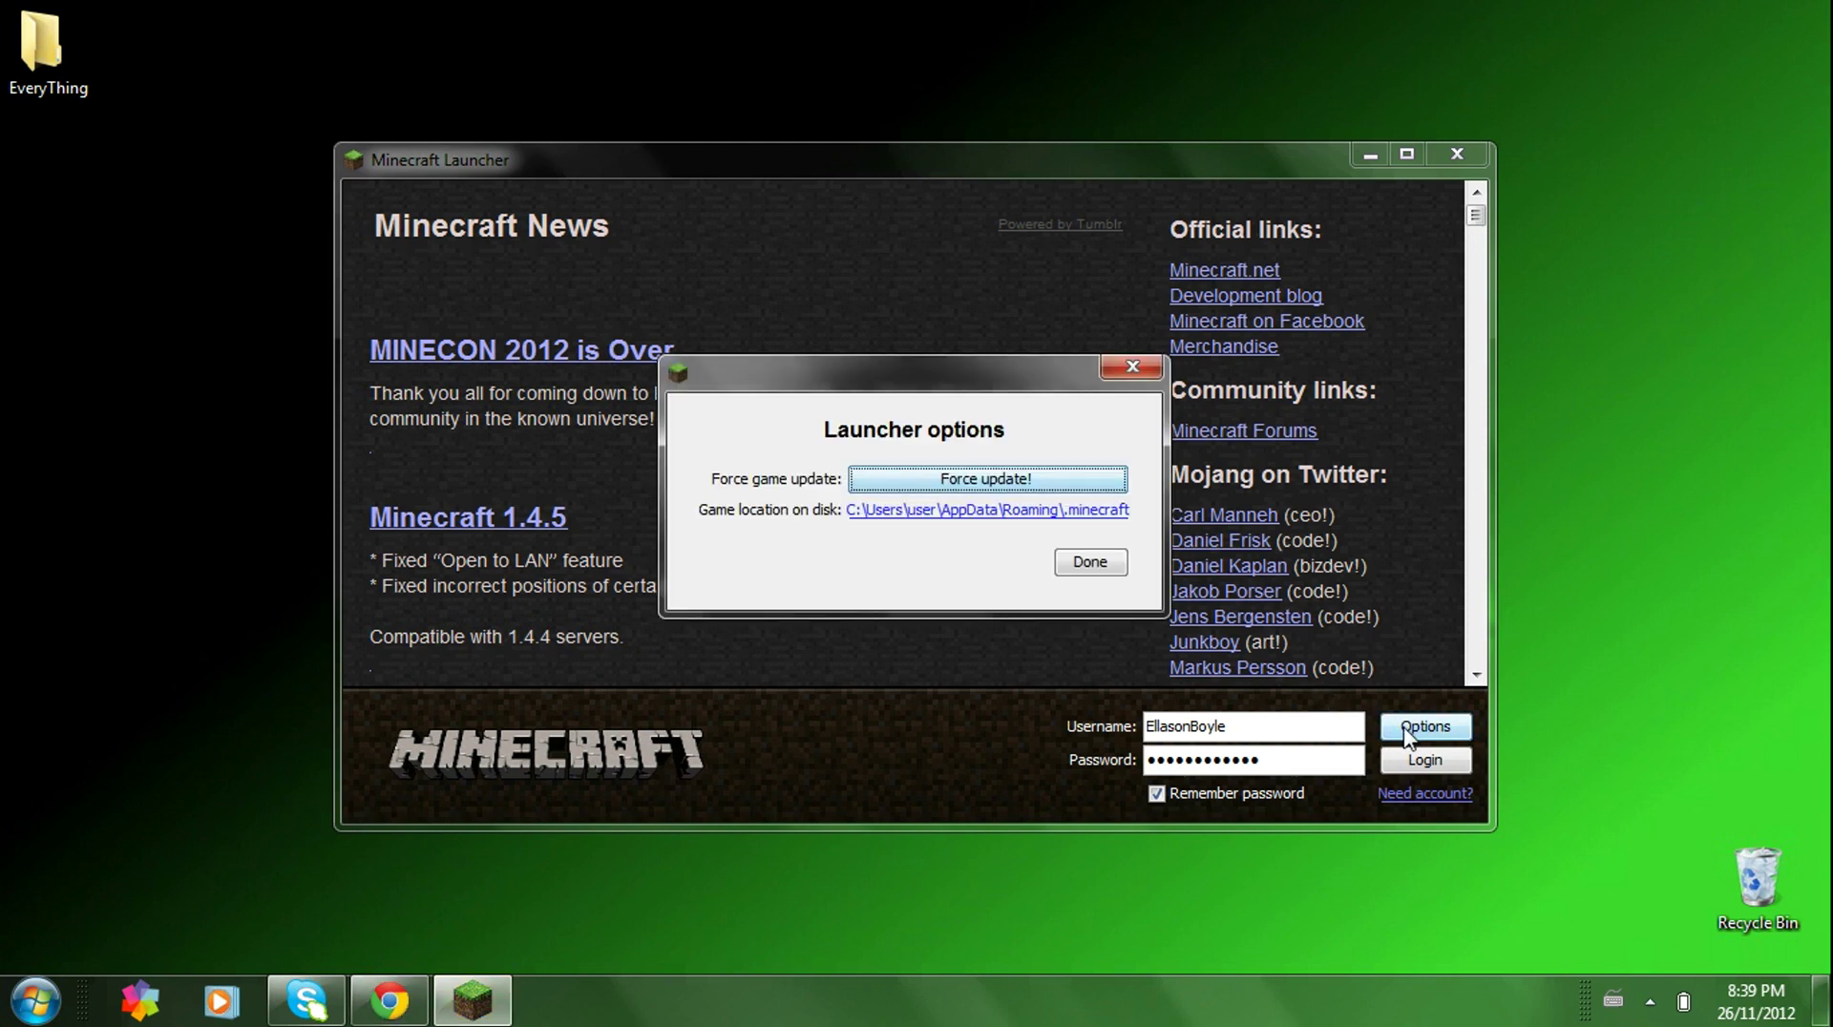
click(983, 478)
click(1107, 565)
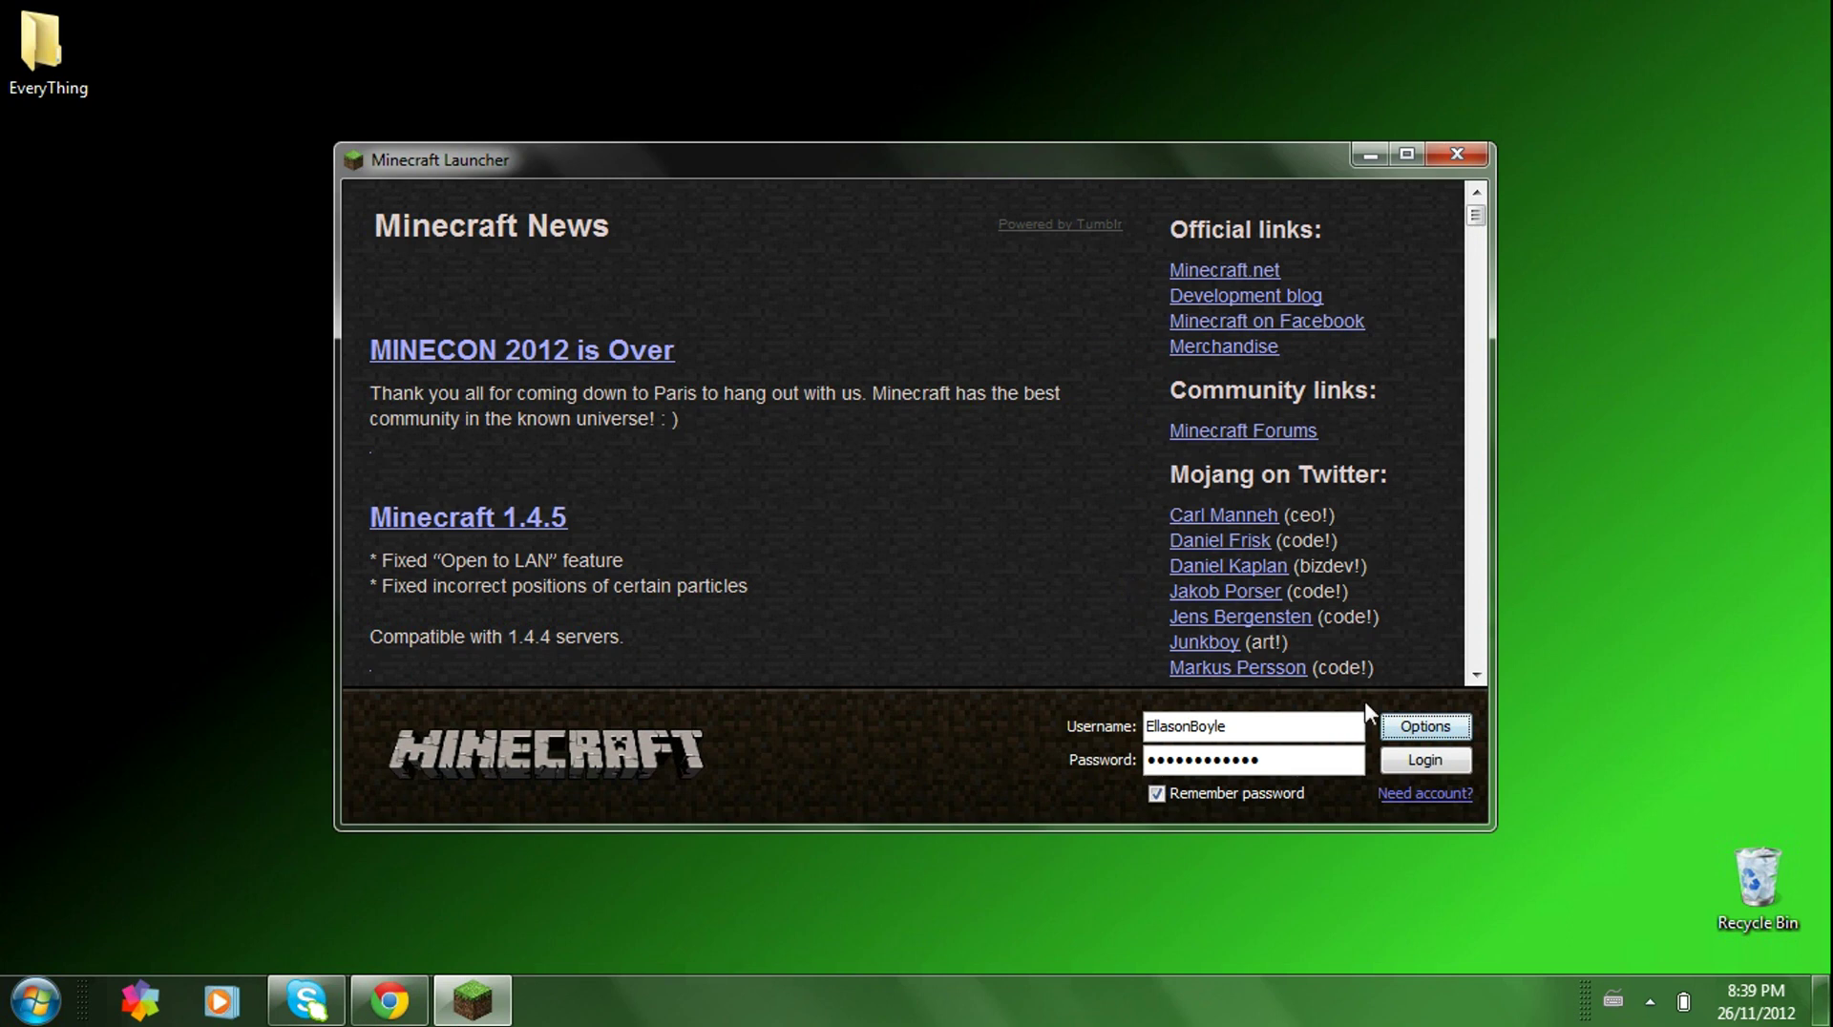
click(1431, 764)
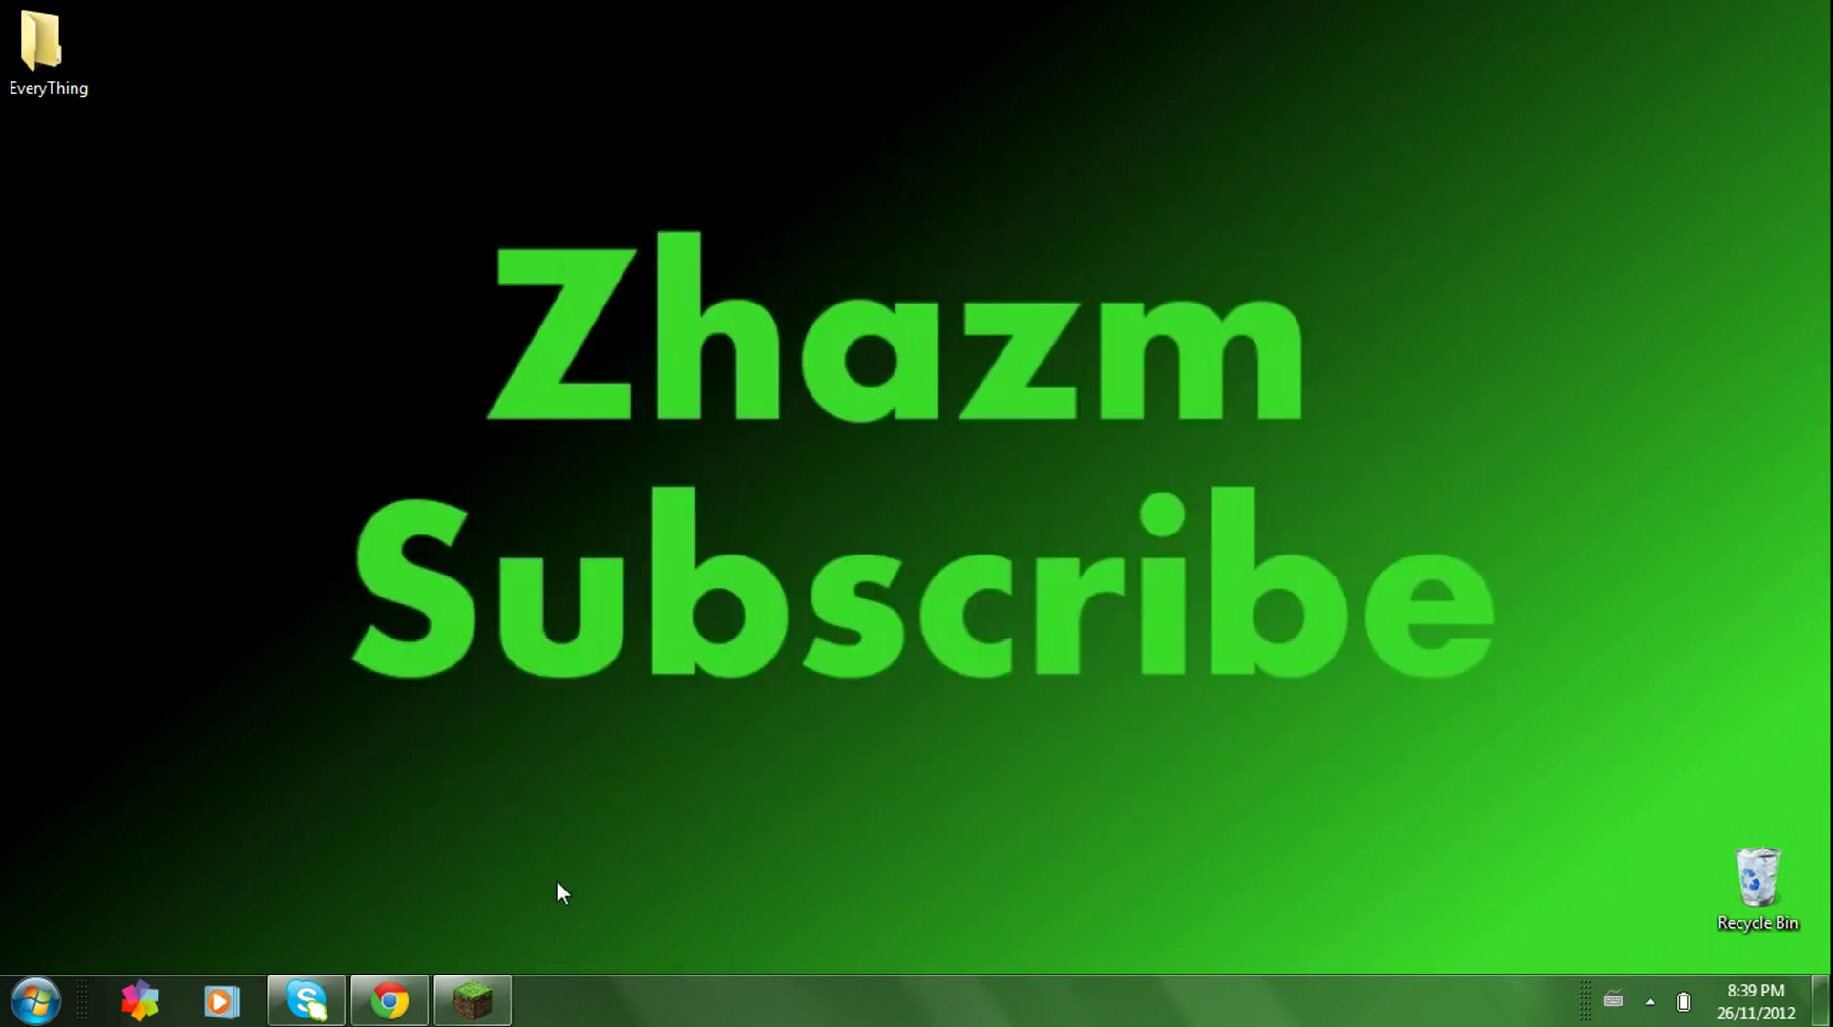
Step: Restore the browser and switch to the Forge downloads page listing build 6.4.0.396
click(389, 1001)
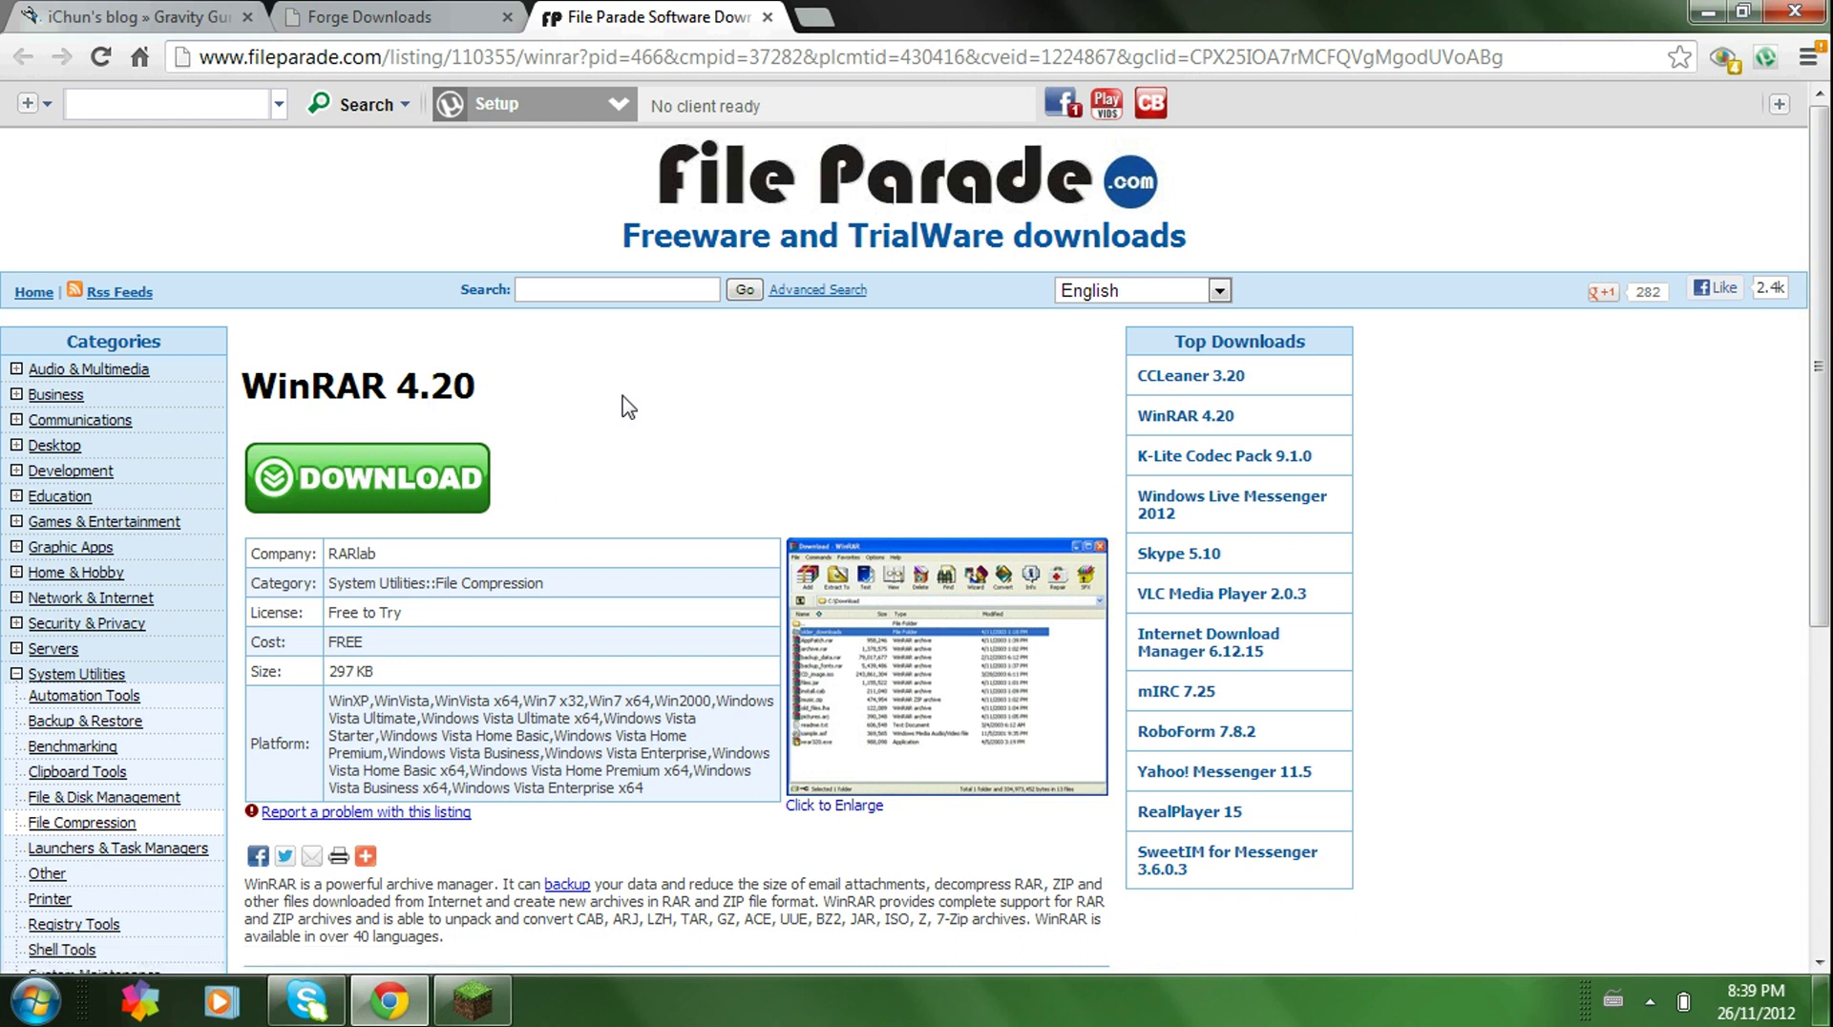
click(372, 26)
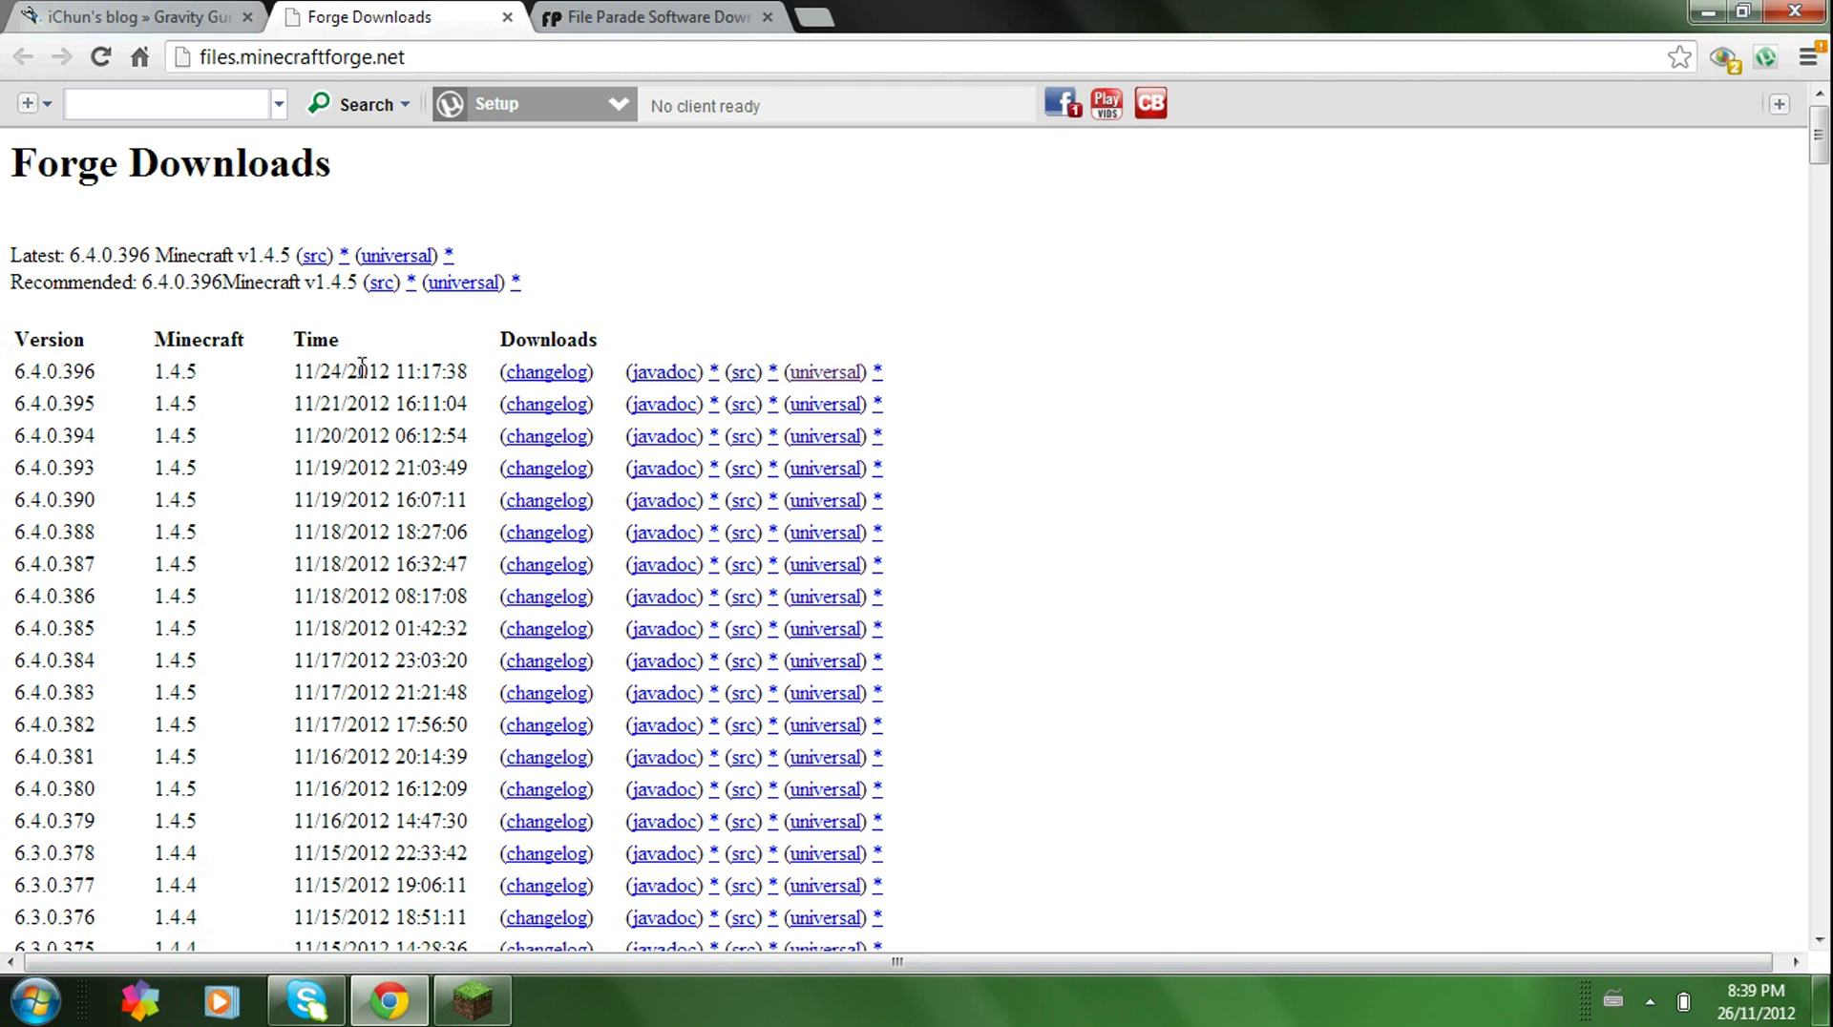
Step: Download the Forge universal 6.4.0.396 zip for Minecraft 1.4.5, skipping the adf.ly ad
click(827, 372)
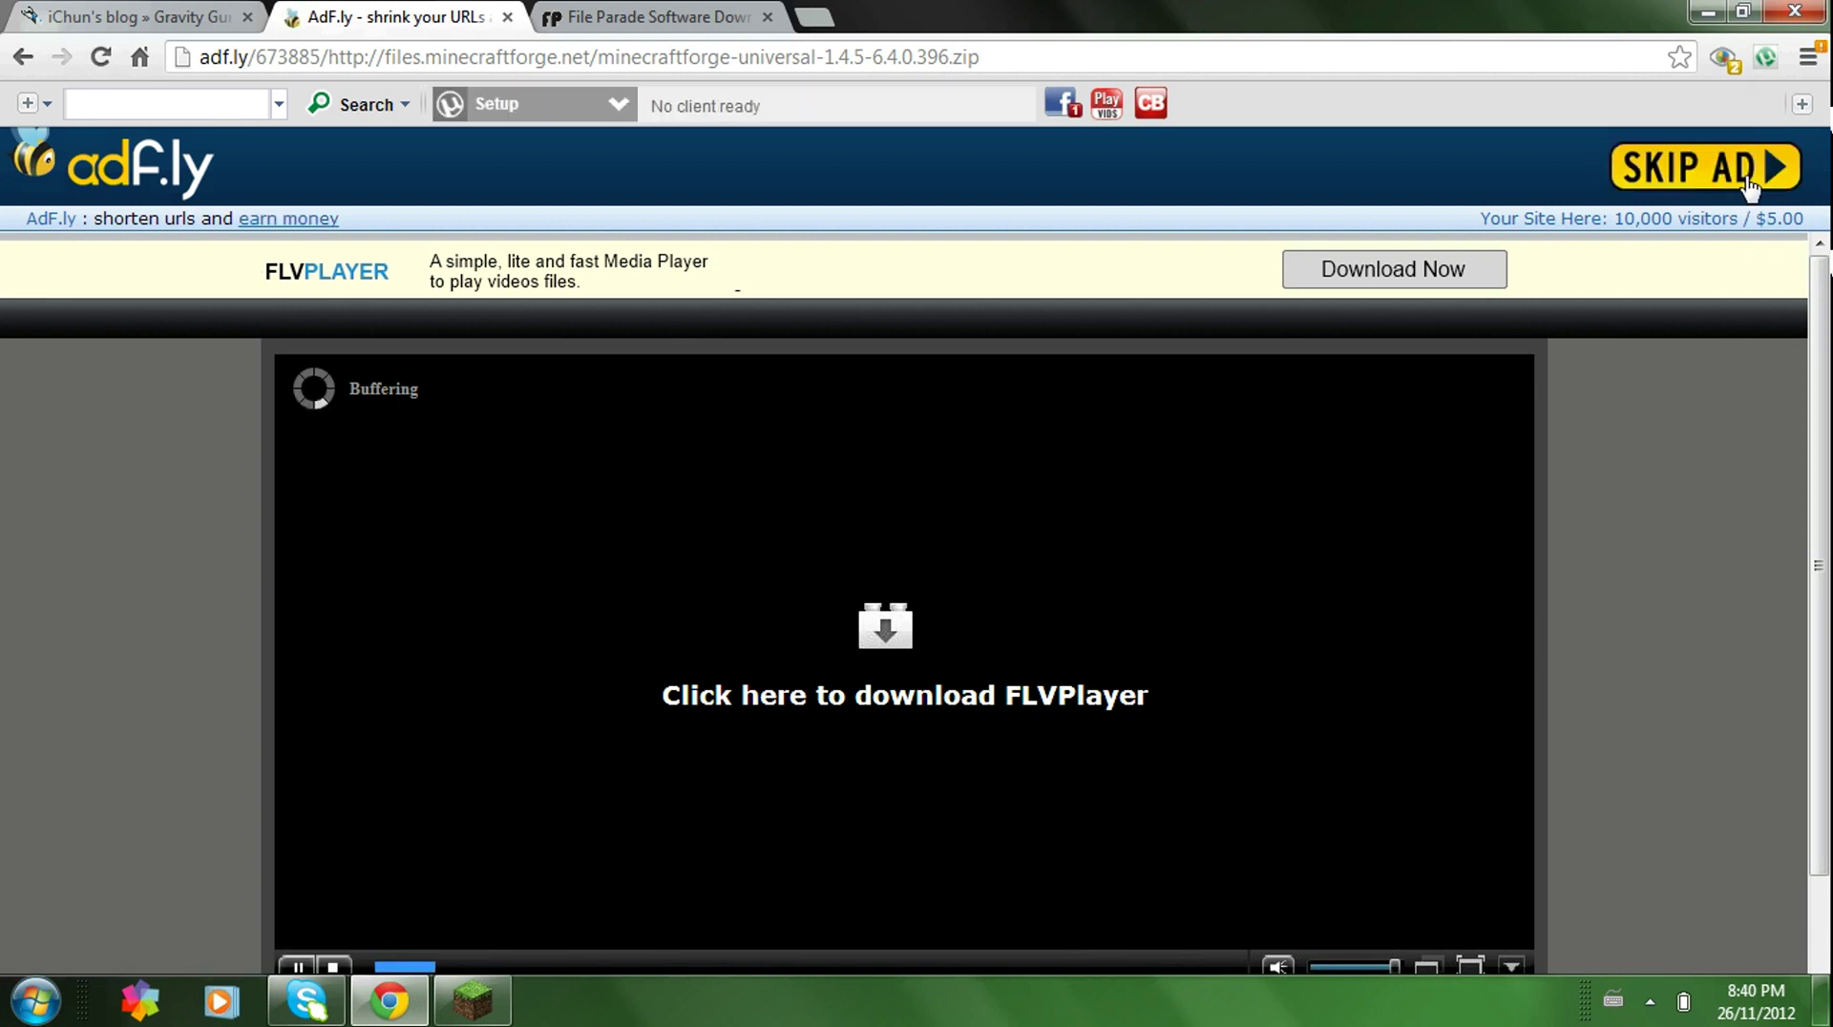
click(1751, 183)
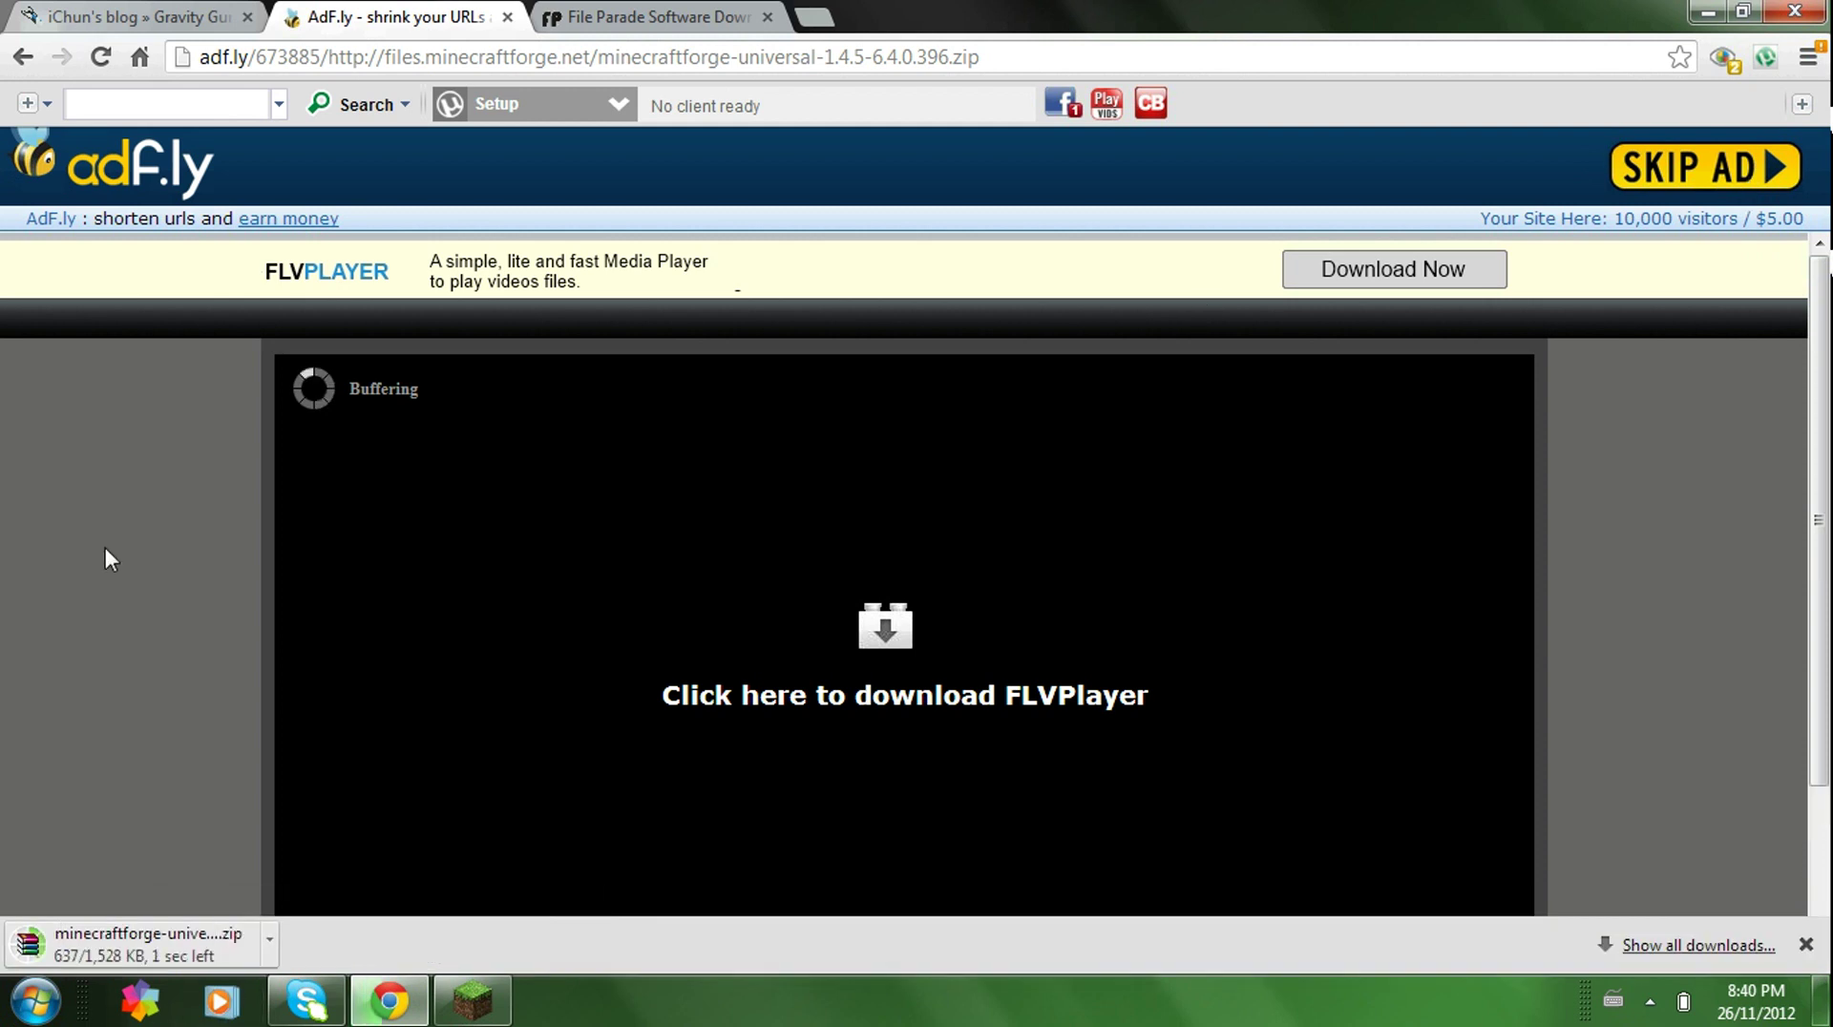
Step: Pick Gravity Gun 1.4.5v1 from iChun's blog download list and skip the adf.ly ad
click(131, 36)
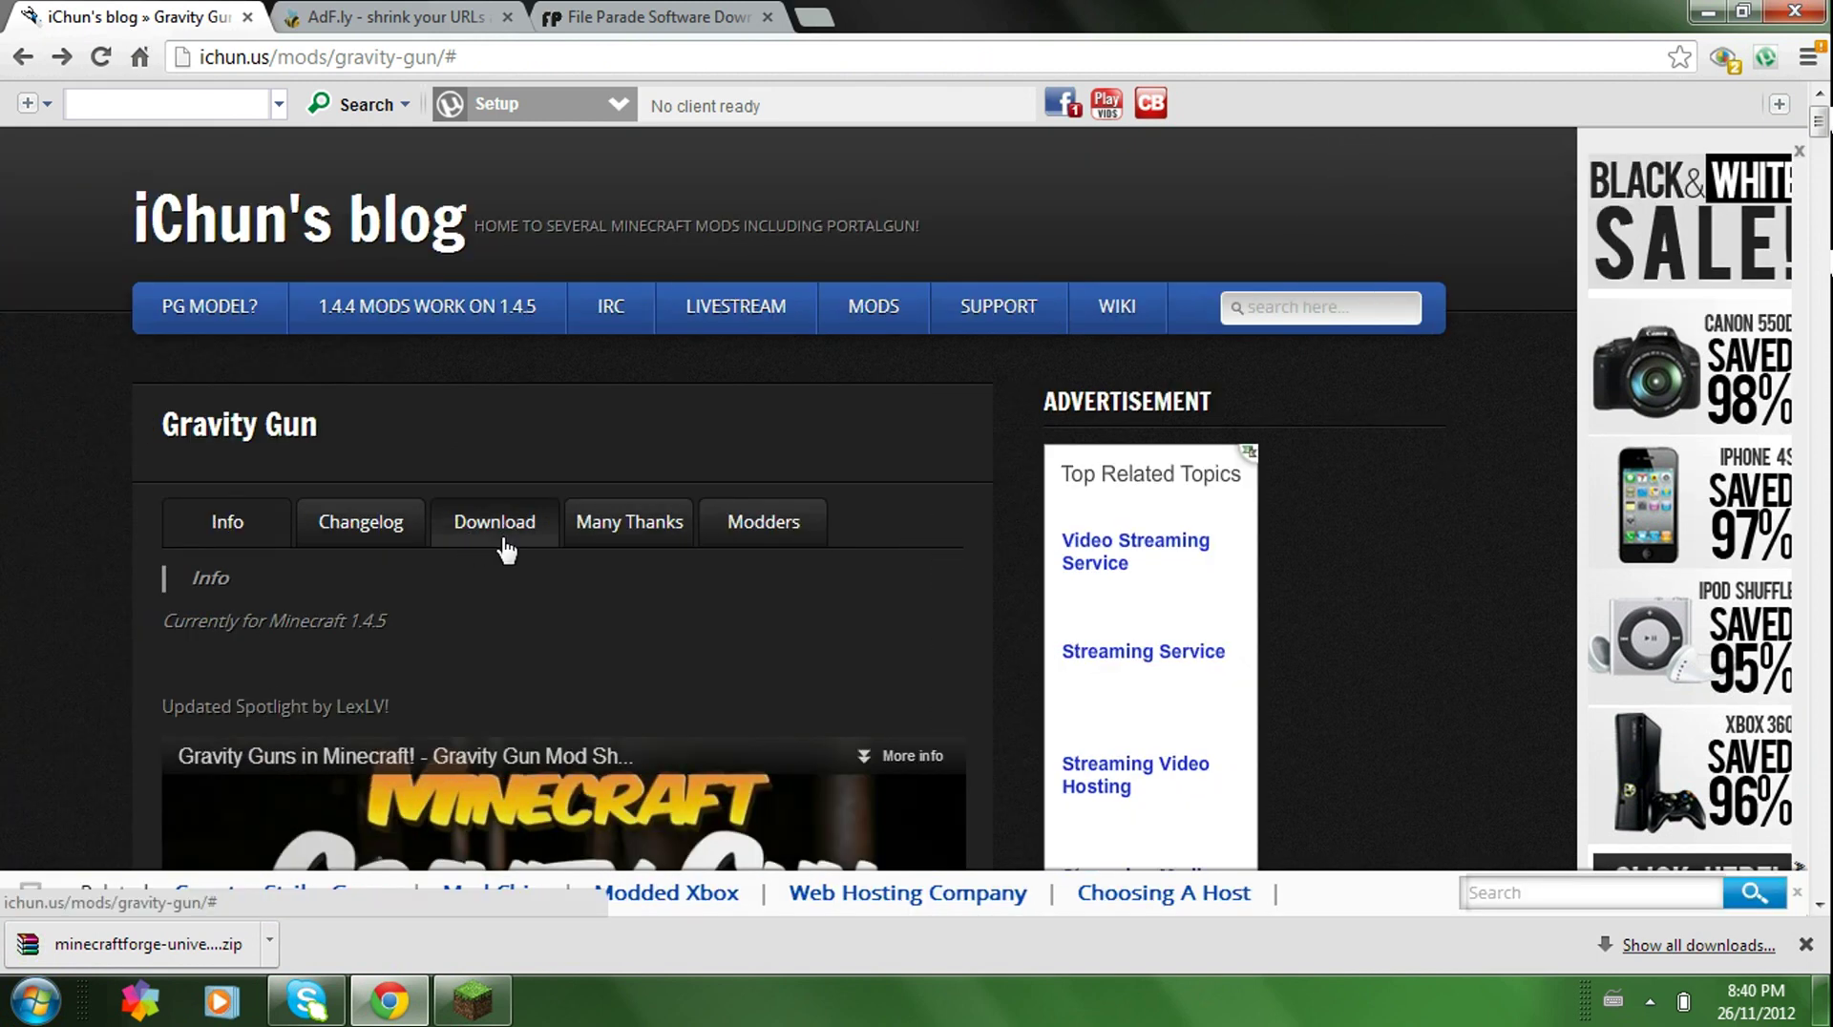
click(474, 543)
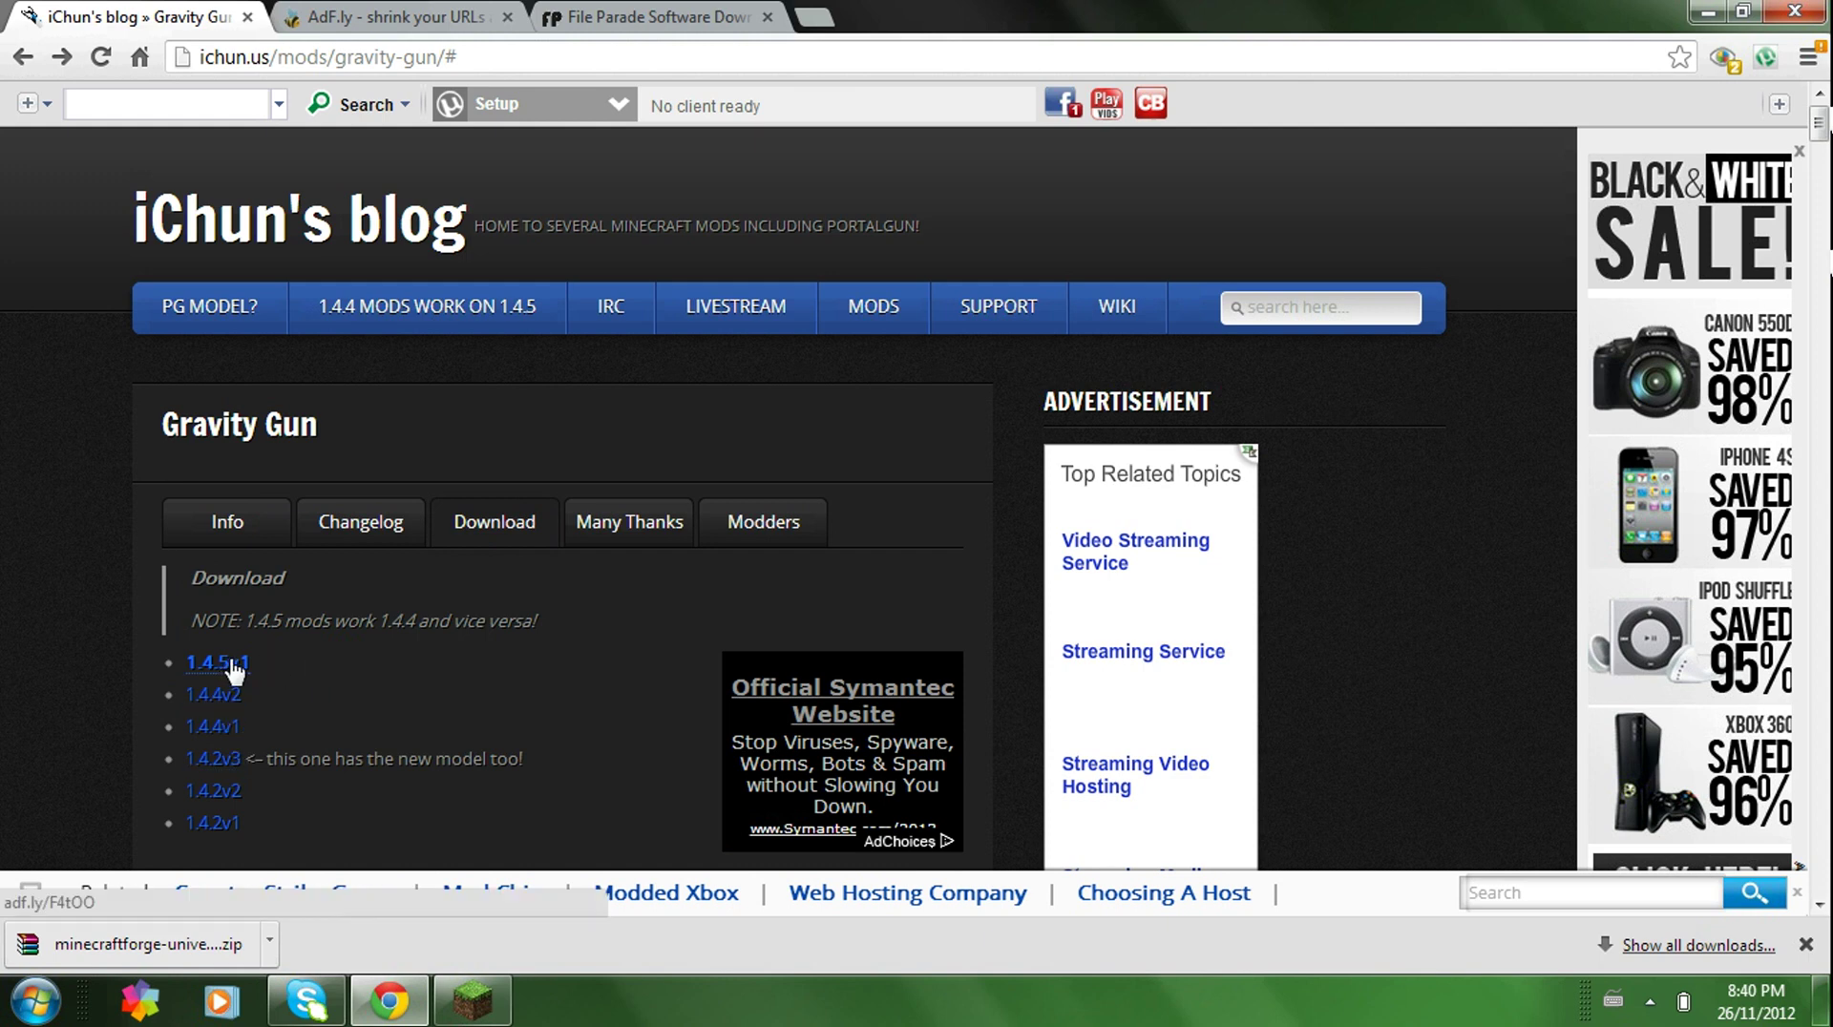
click(233, 669)
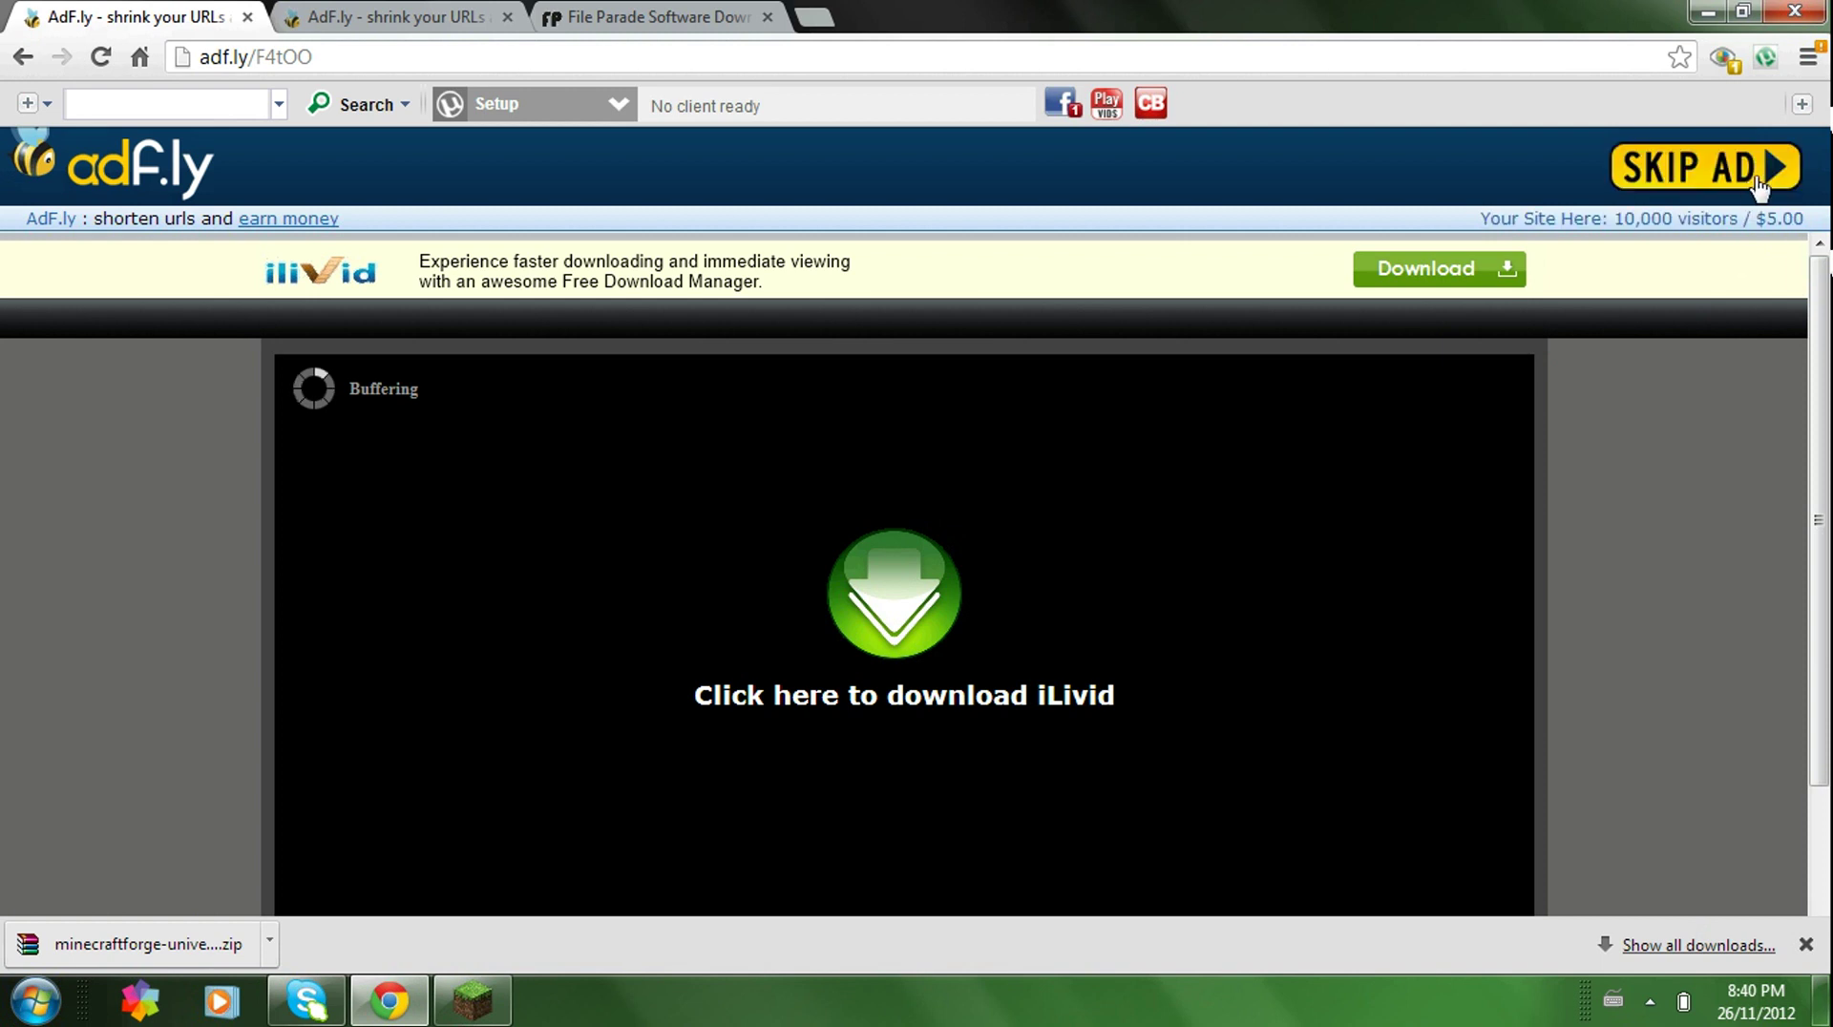
click(1760, 187)
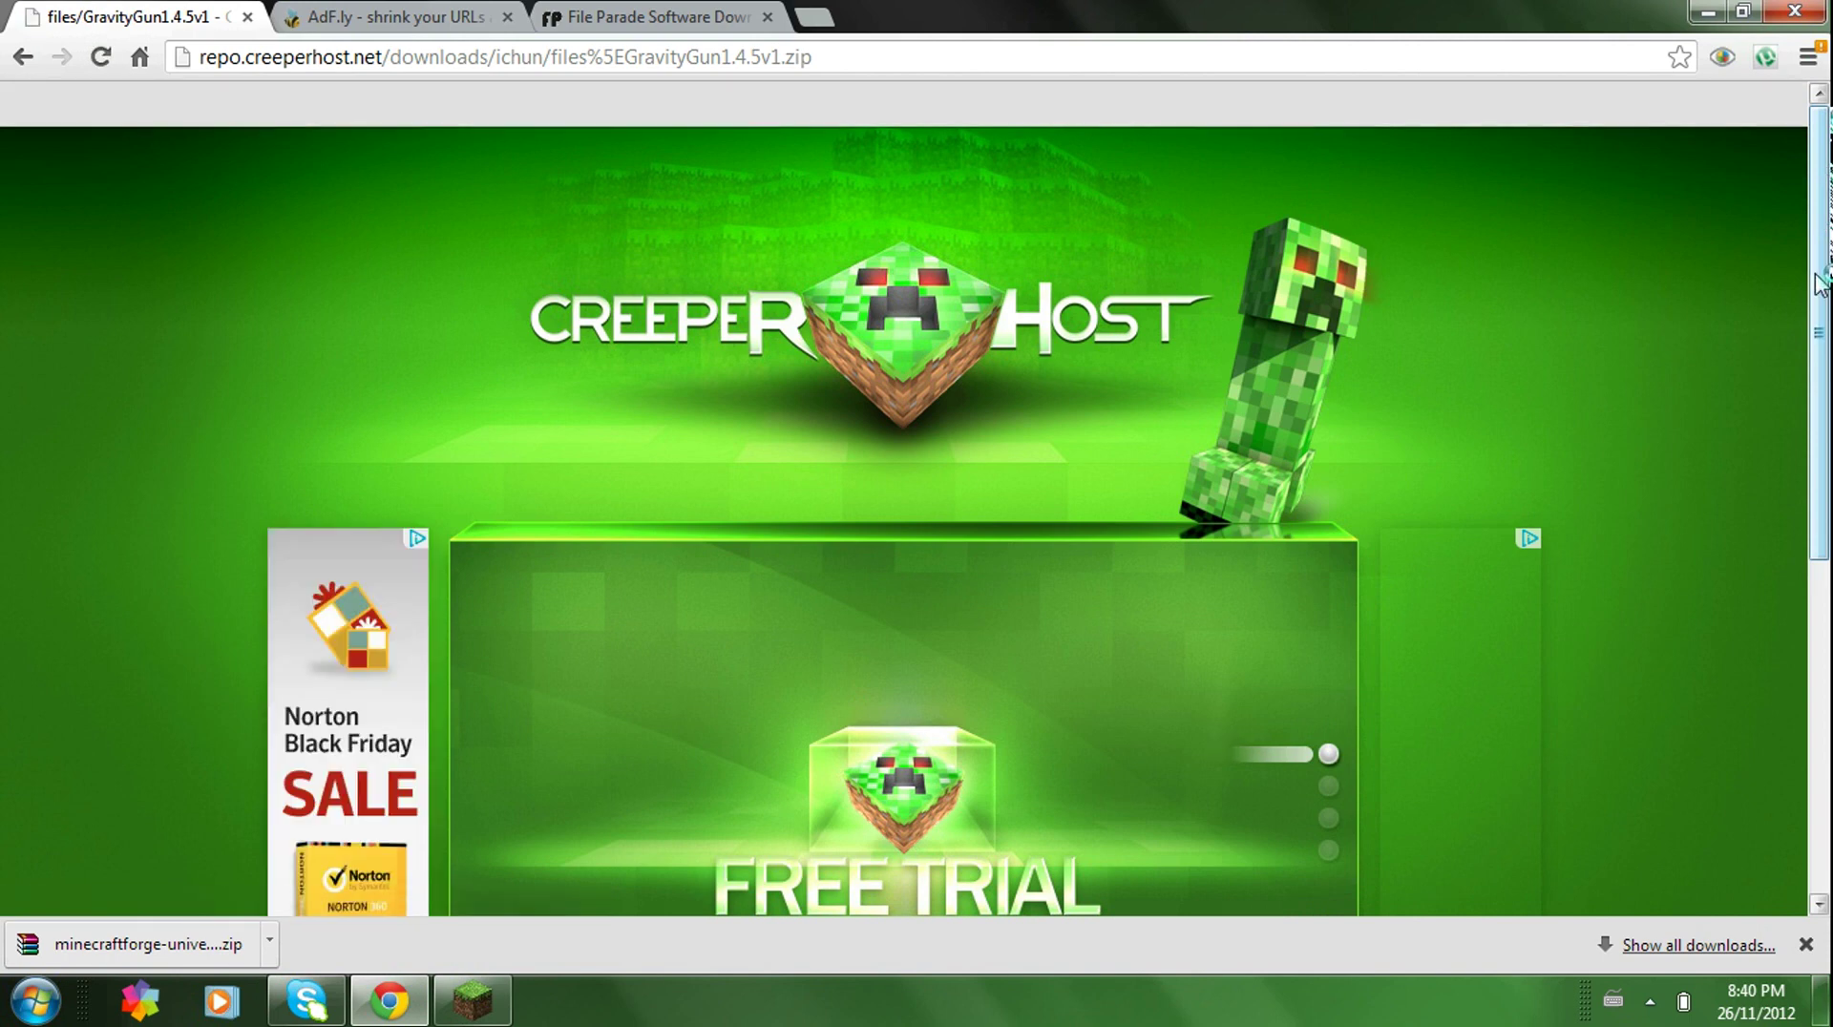
Step: Download GravityGun1.4.5v1.zip from CreeperHost and show the Forge zip in its folder
scroll(1824, 325, down, 2)
scroll(1826, 401, down, 2)
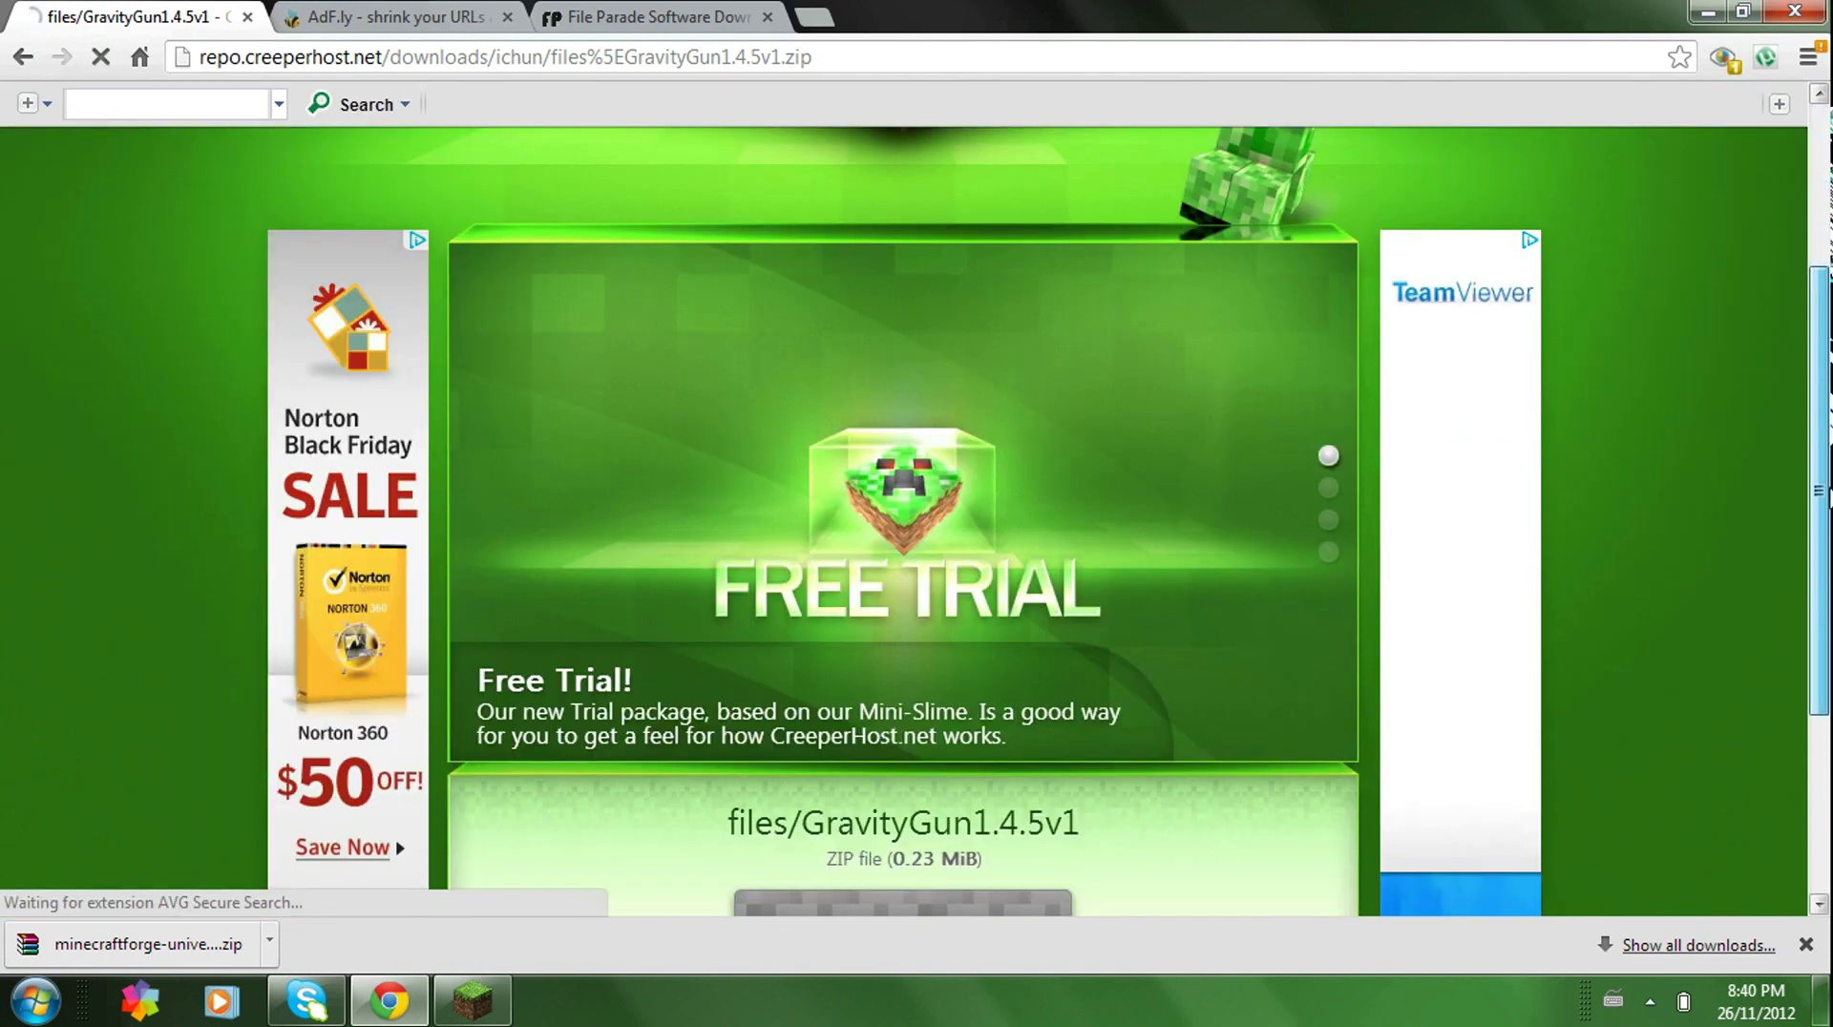
scroll(1748, 616, down, 2)
scroll(1747, 615, down, 1)
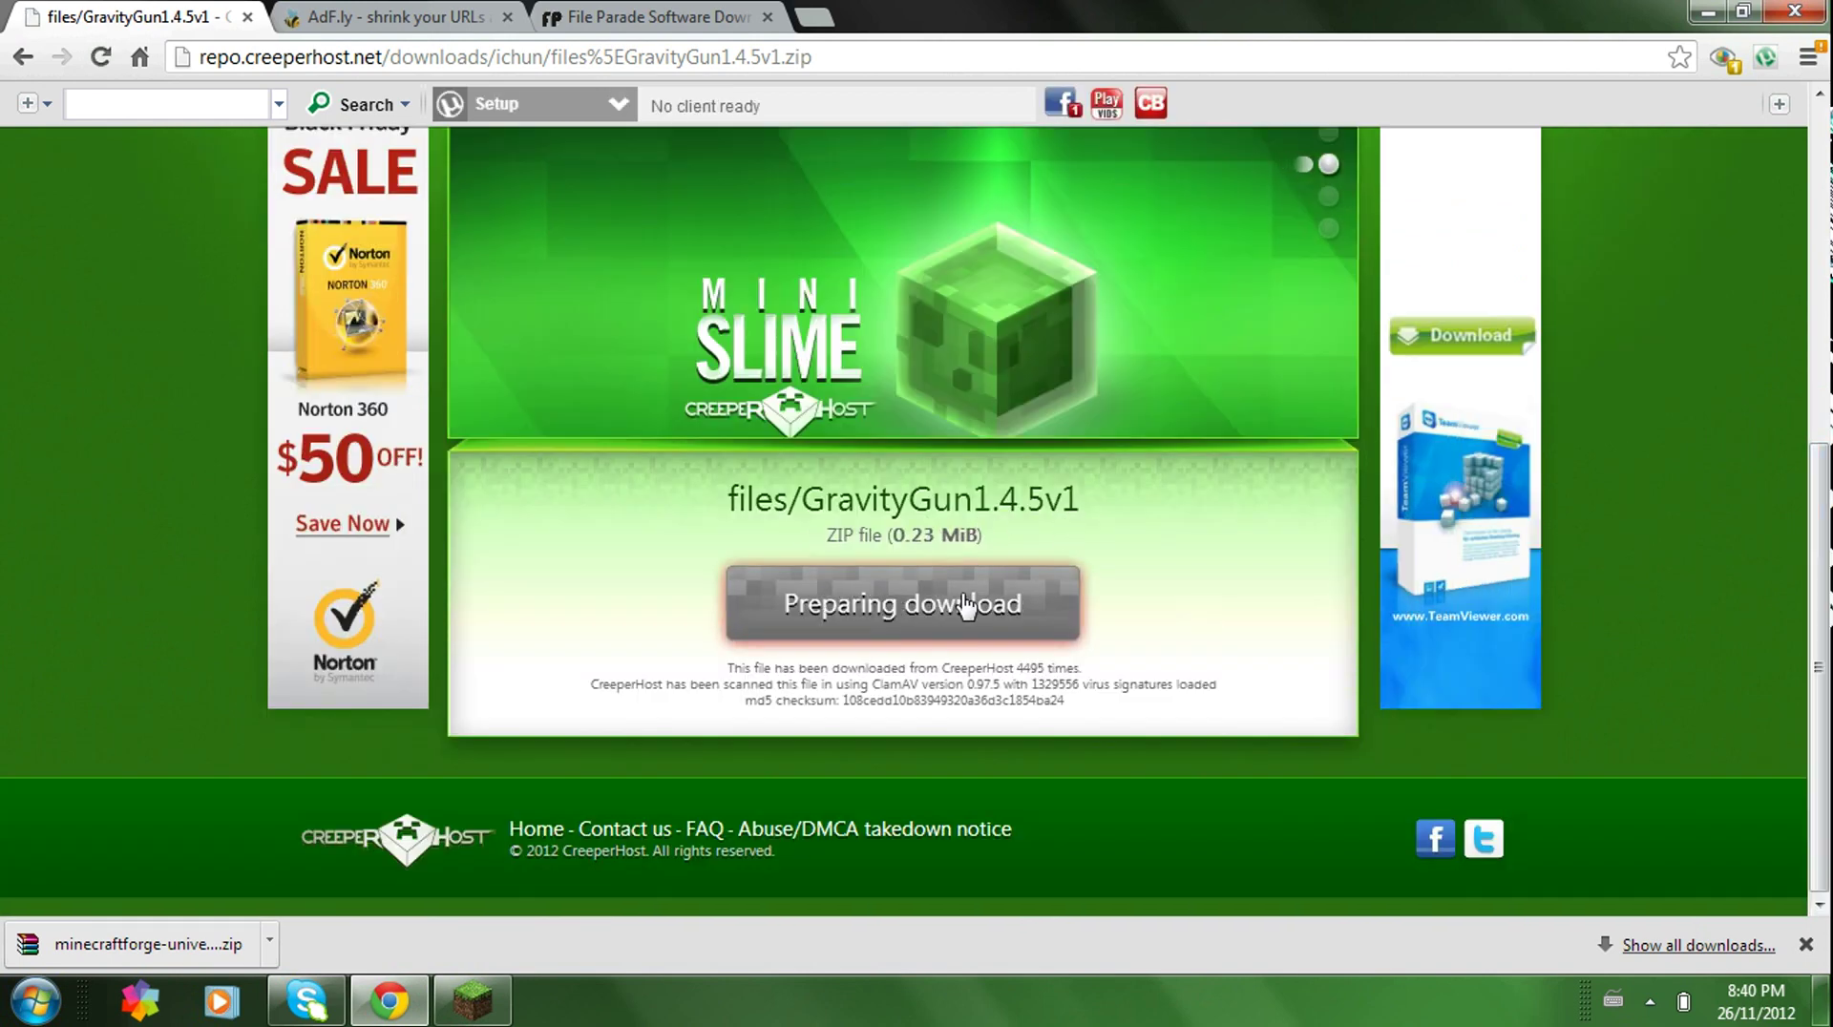
click(934, 621)
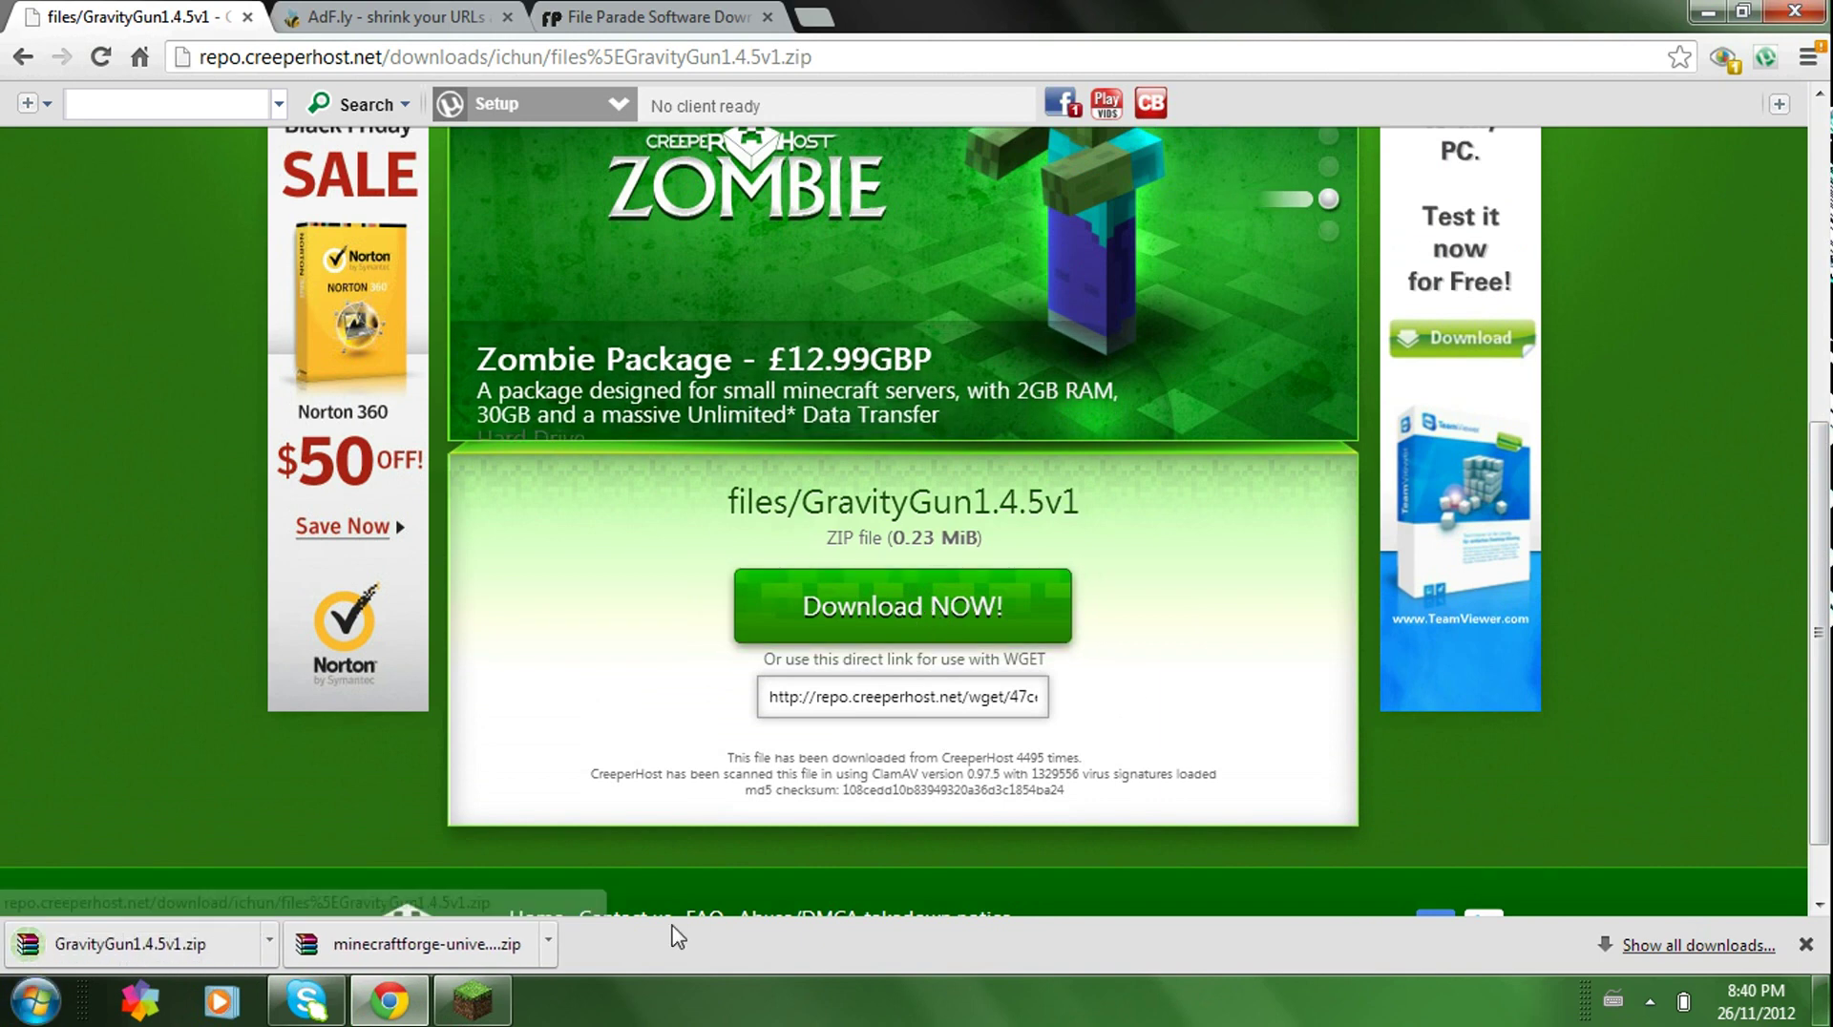
click(549, 944)
click(650, 867)
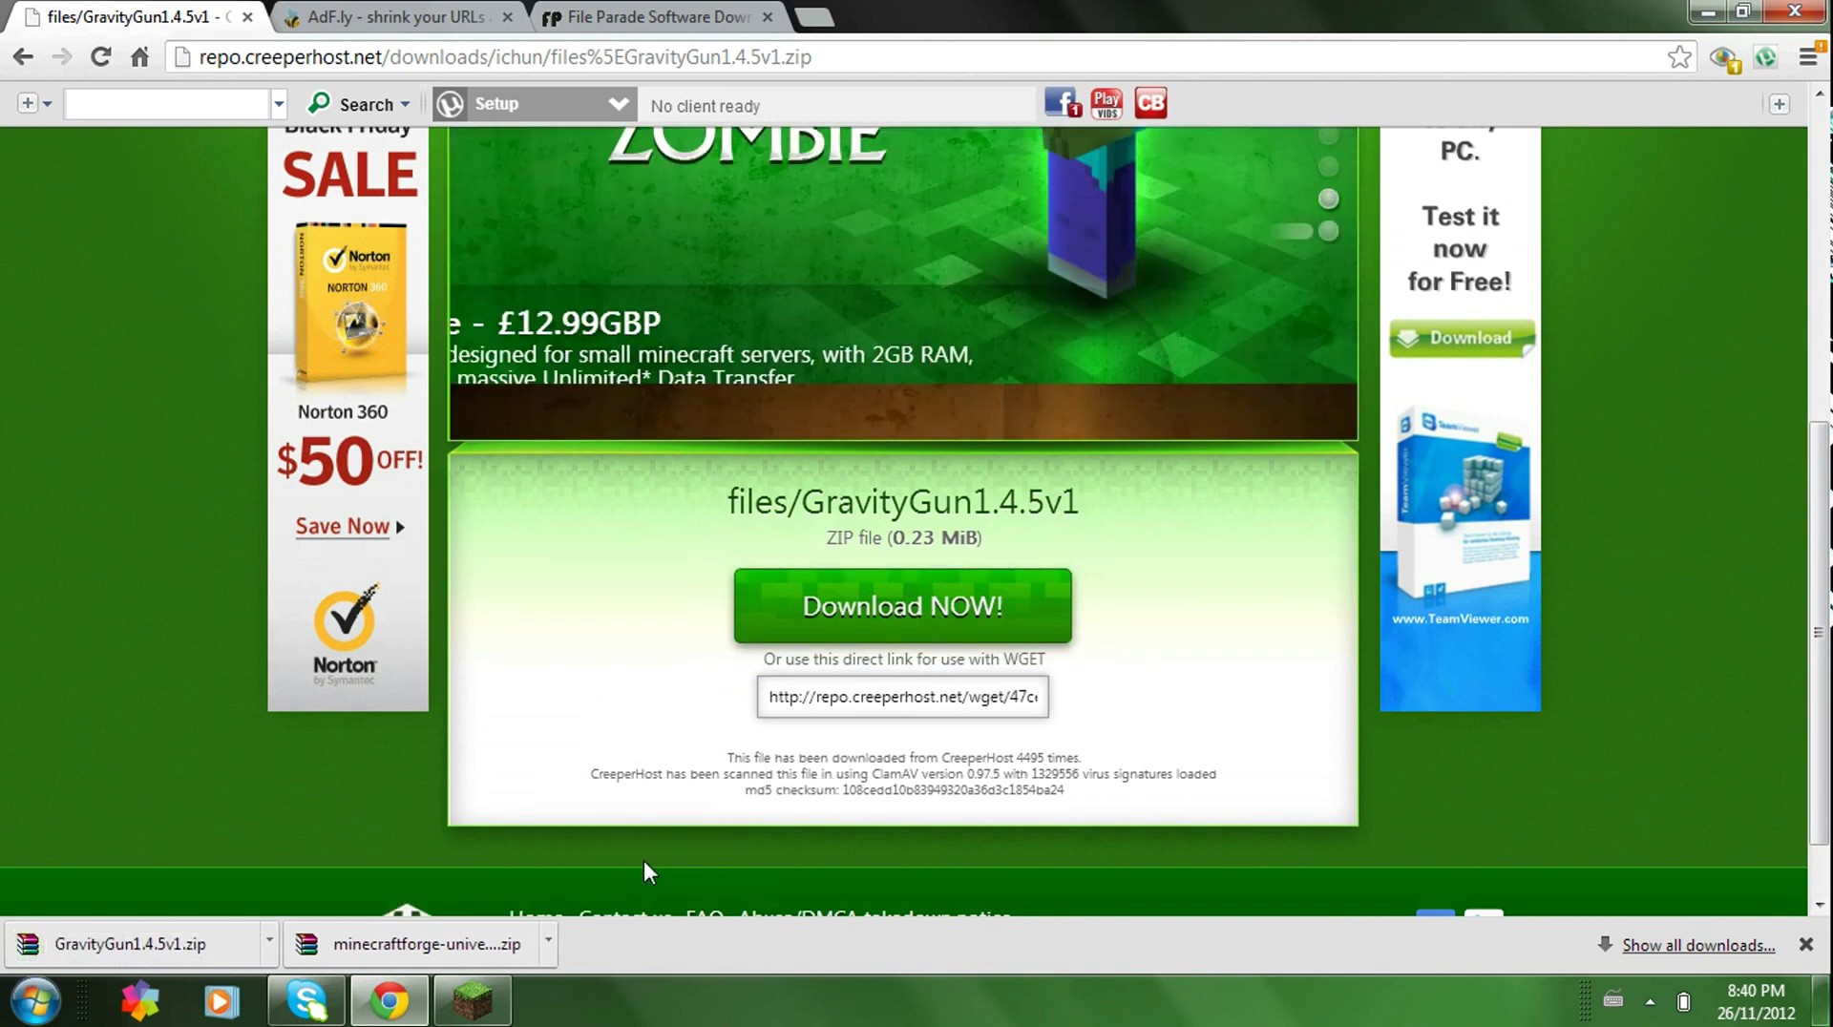
Step: Drag the Forge universal zip from the Downloads folder onto the desktop
click(1711, 13)
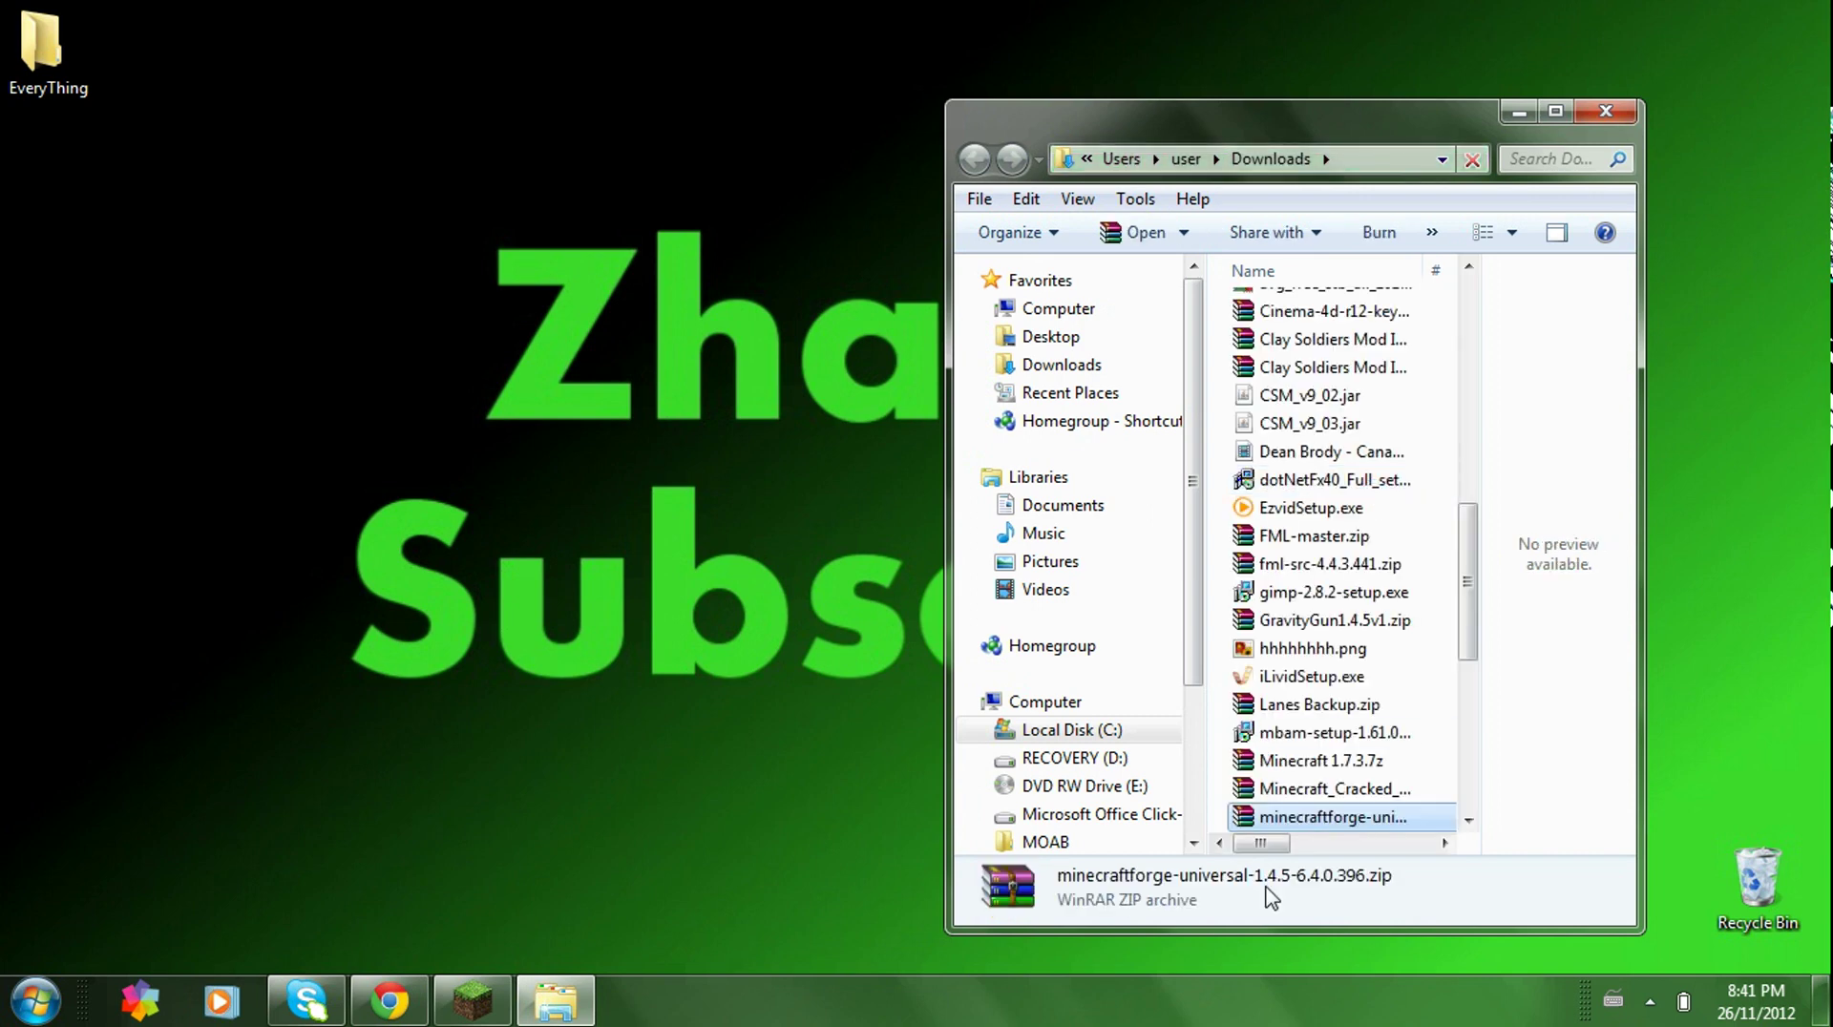
drag(1304, 819, 587, 659)
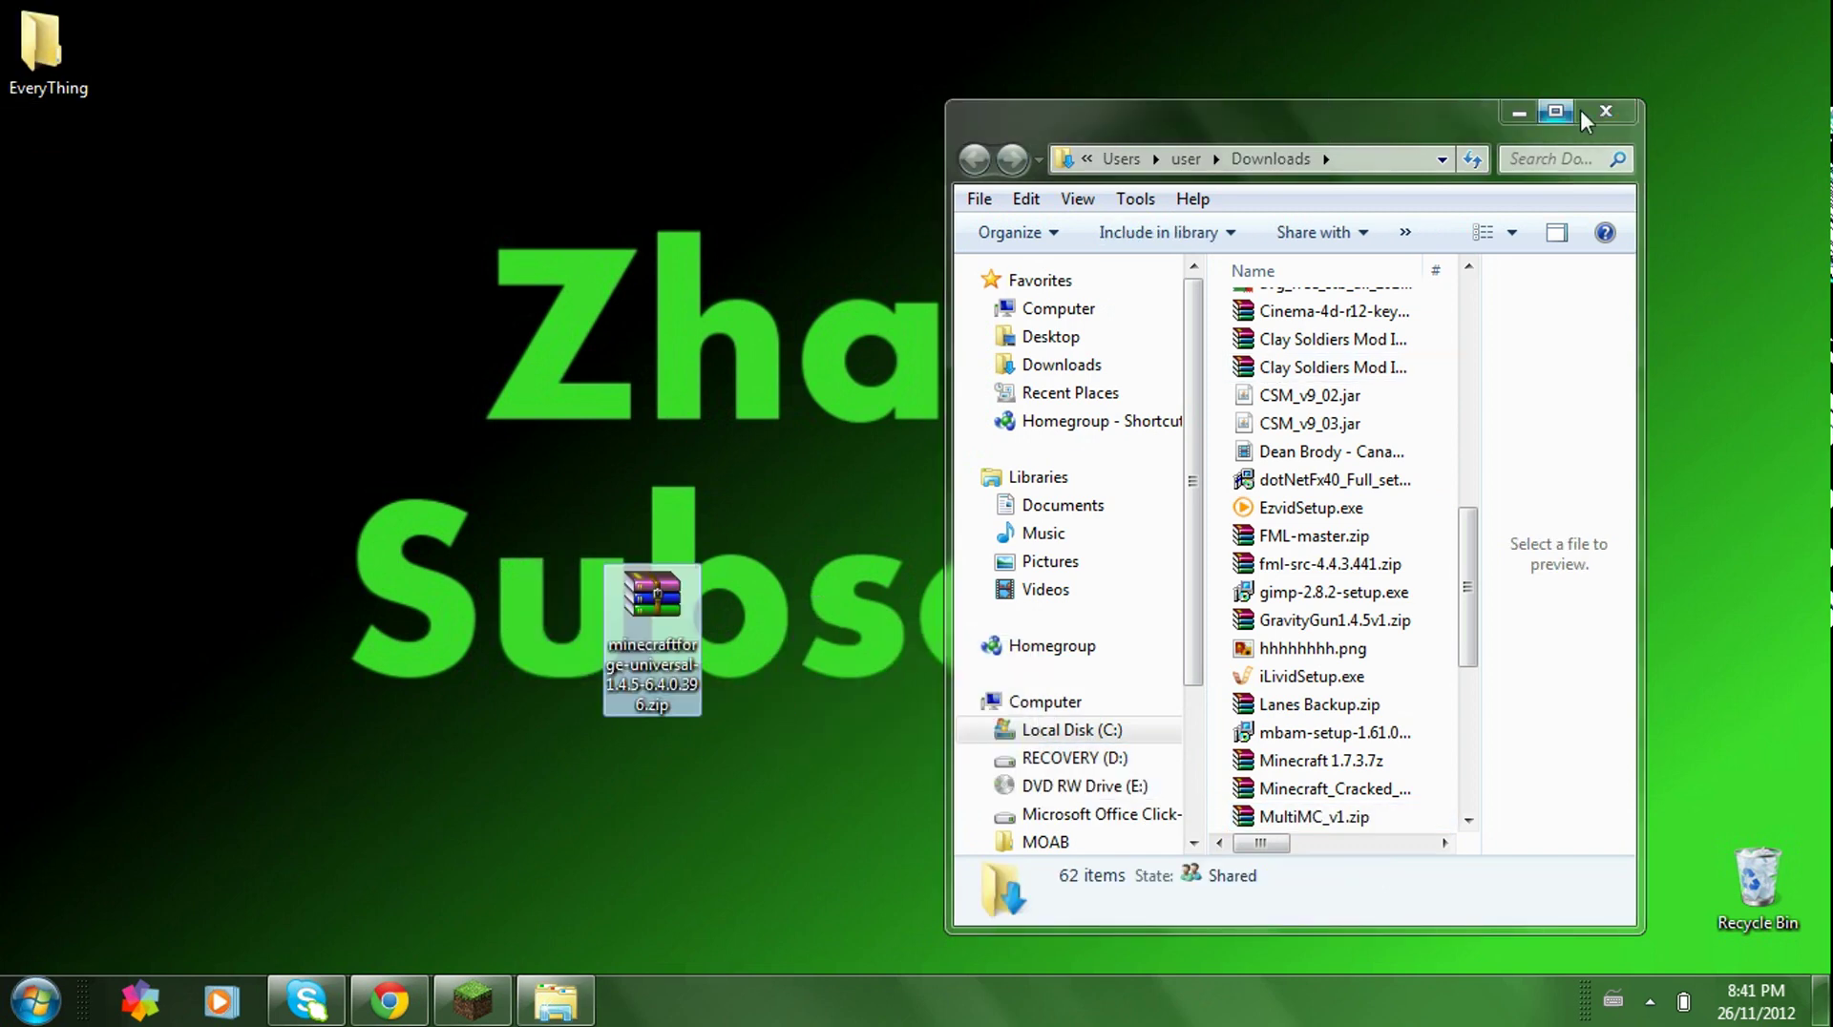
click(1606, 112)
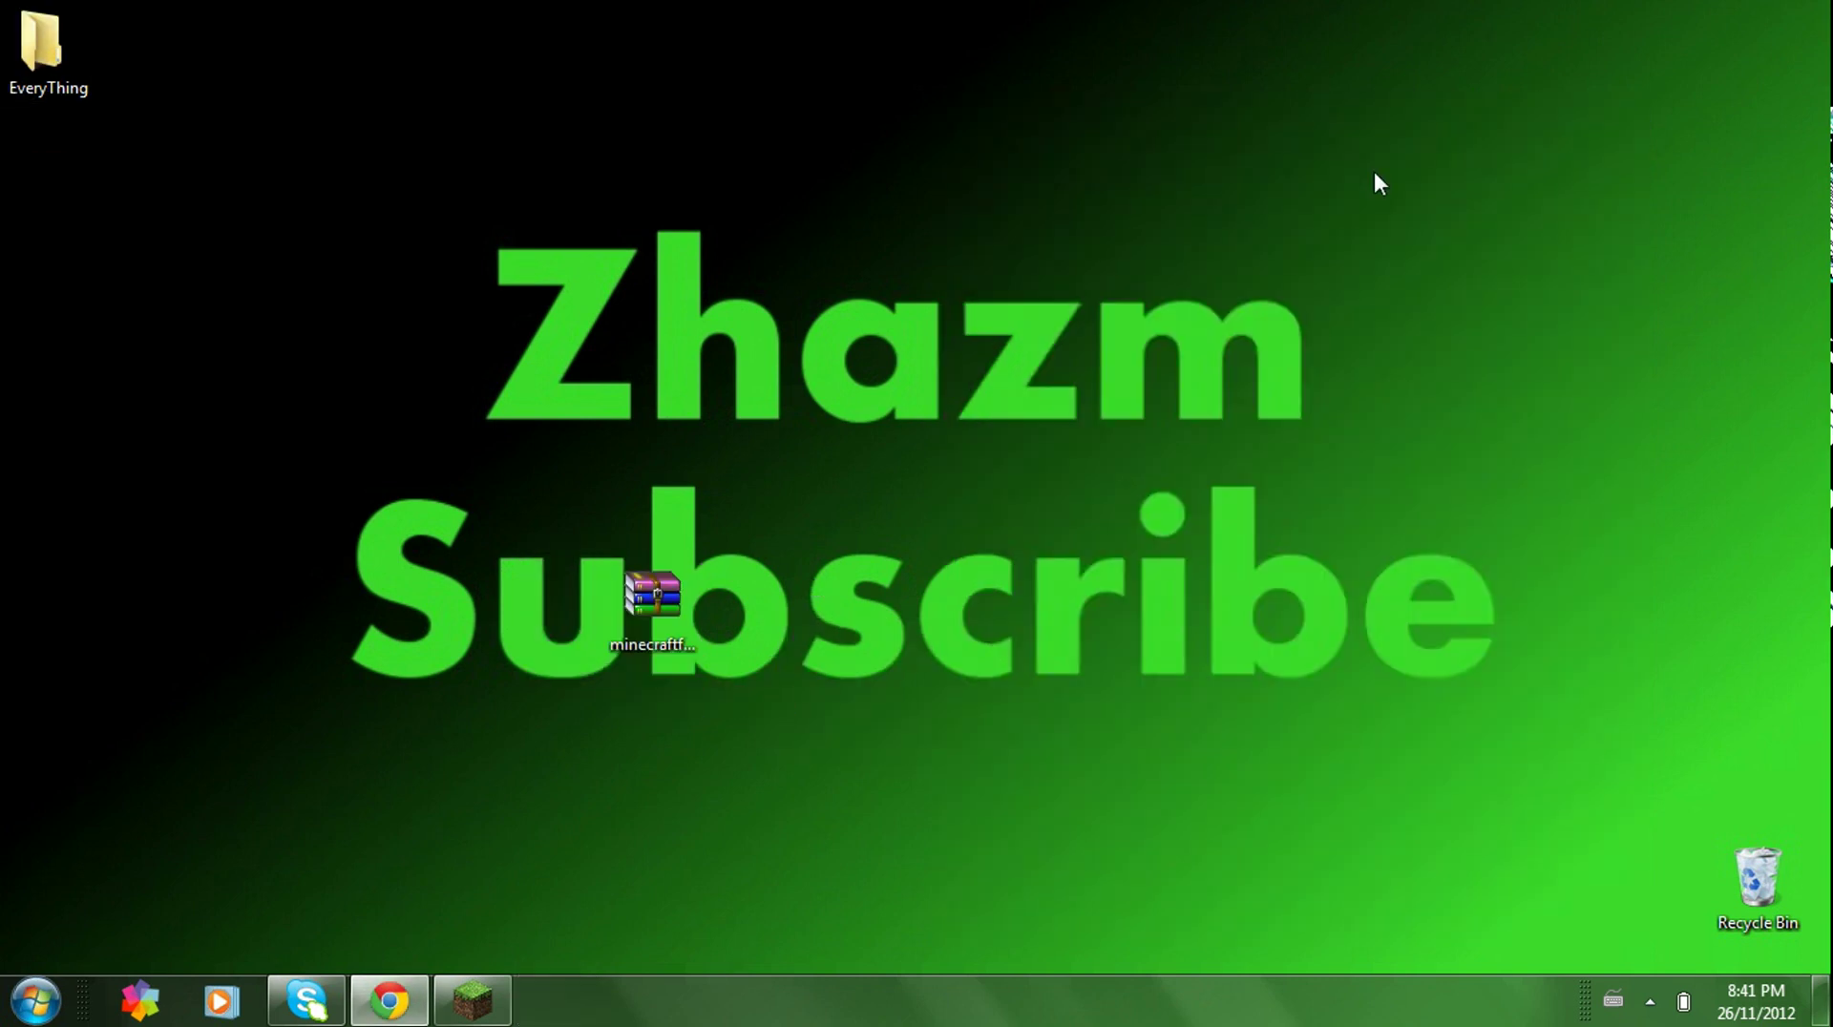
Step: Place the Forge zip at upper left and move GravityGun1.4.5v1.zip onto the desktop beside it
click(390, 1012)
click(271, 944)
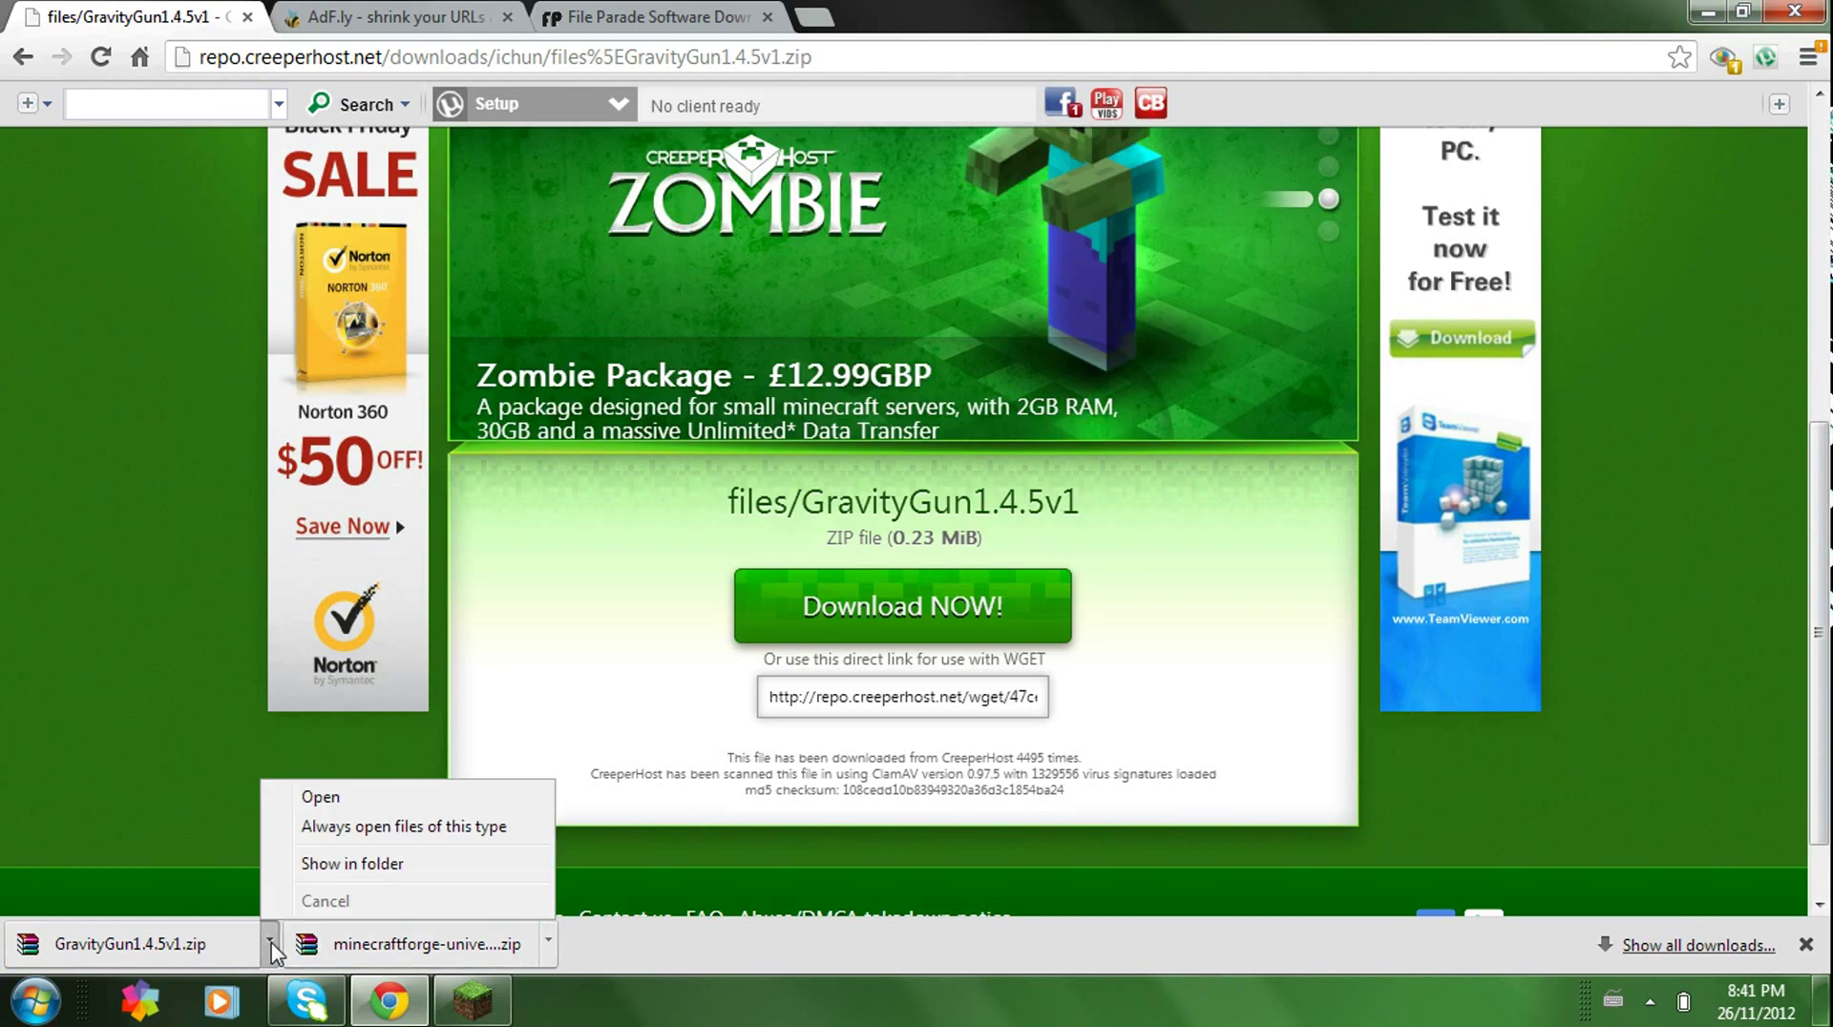
click(354, 863)
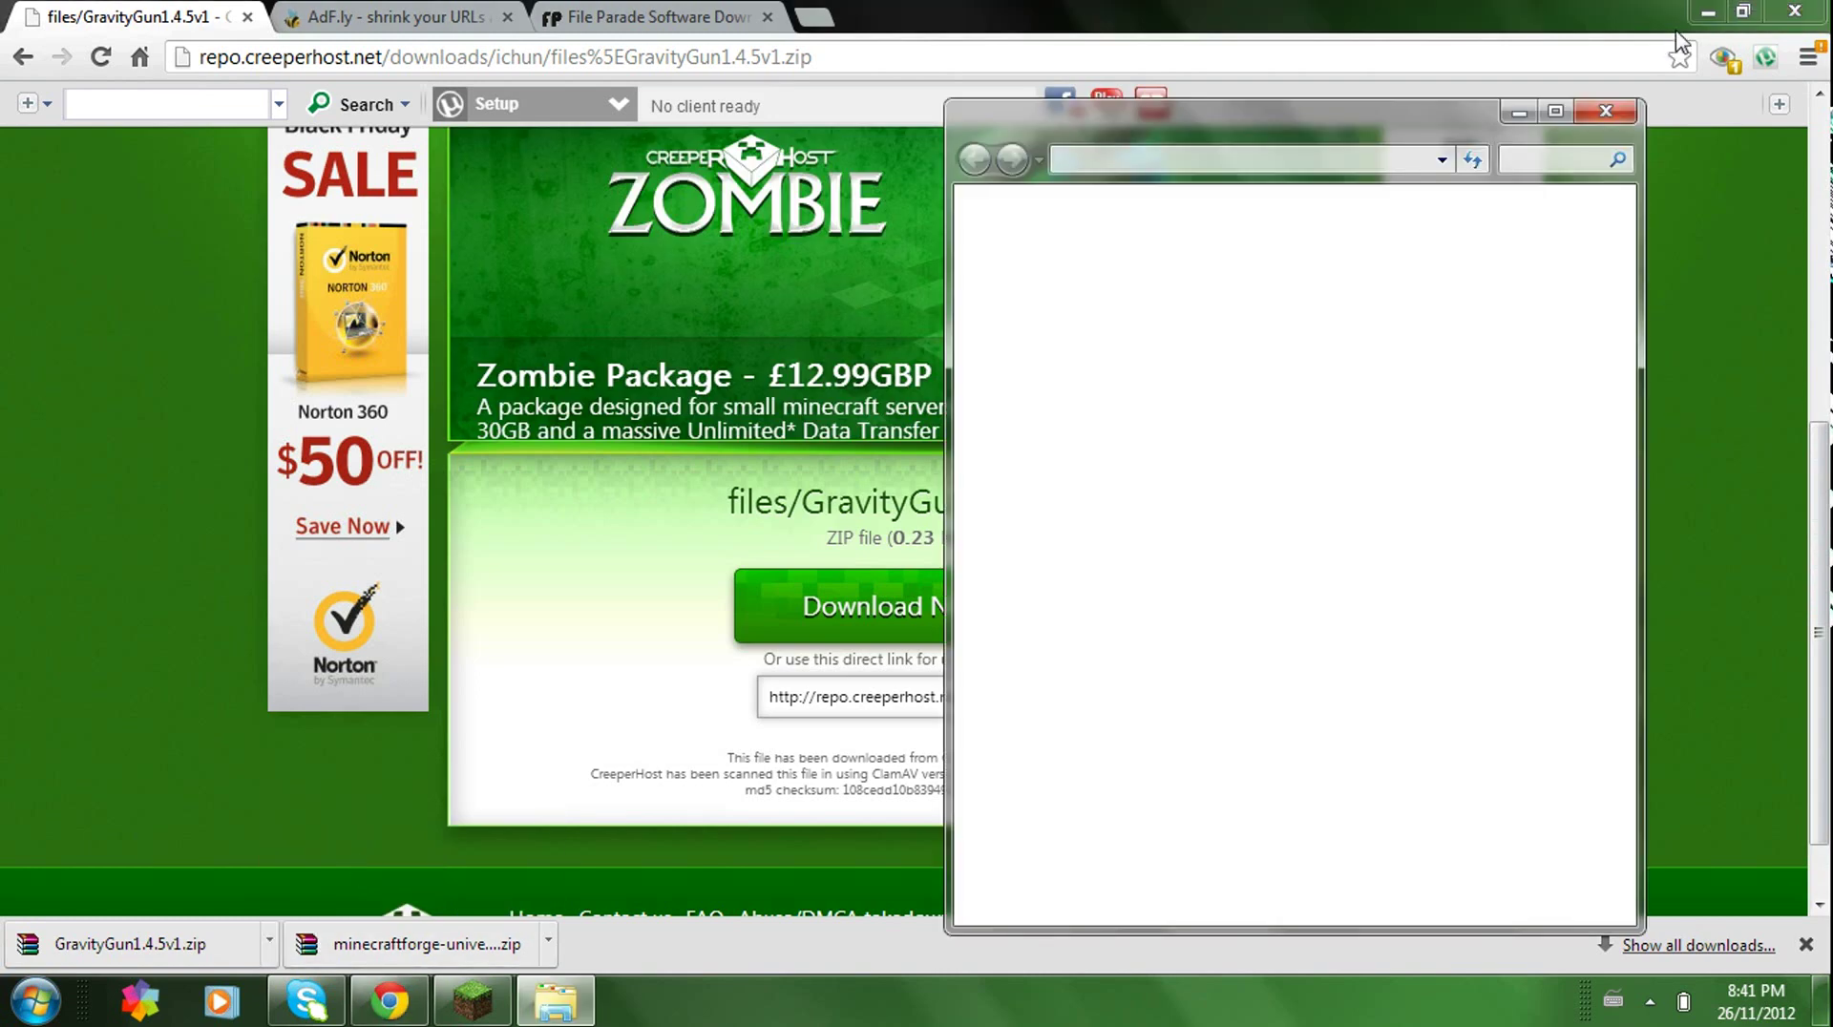
click(1708, 11)
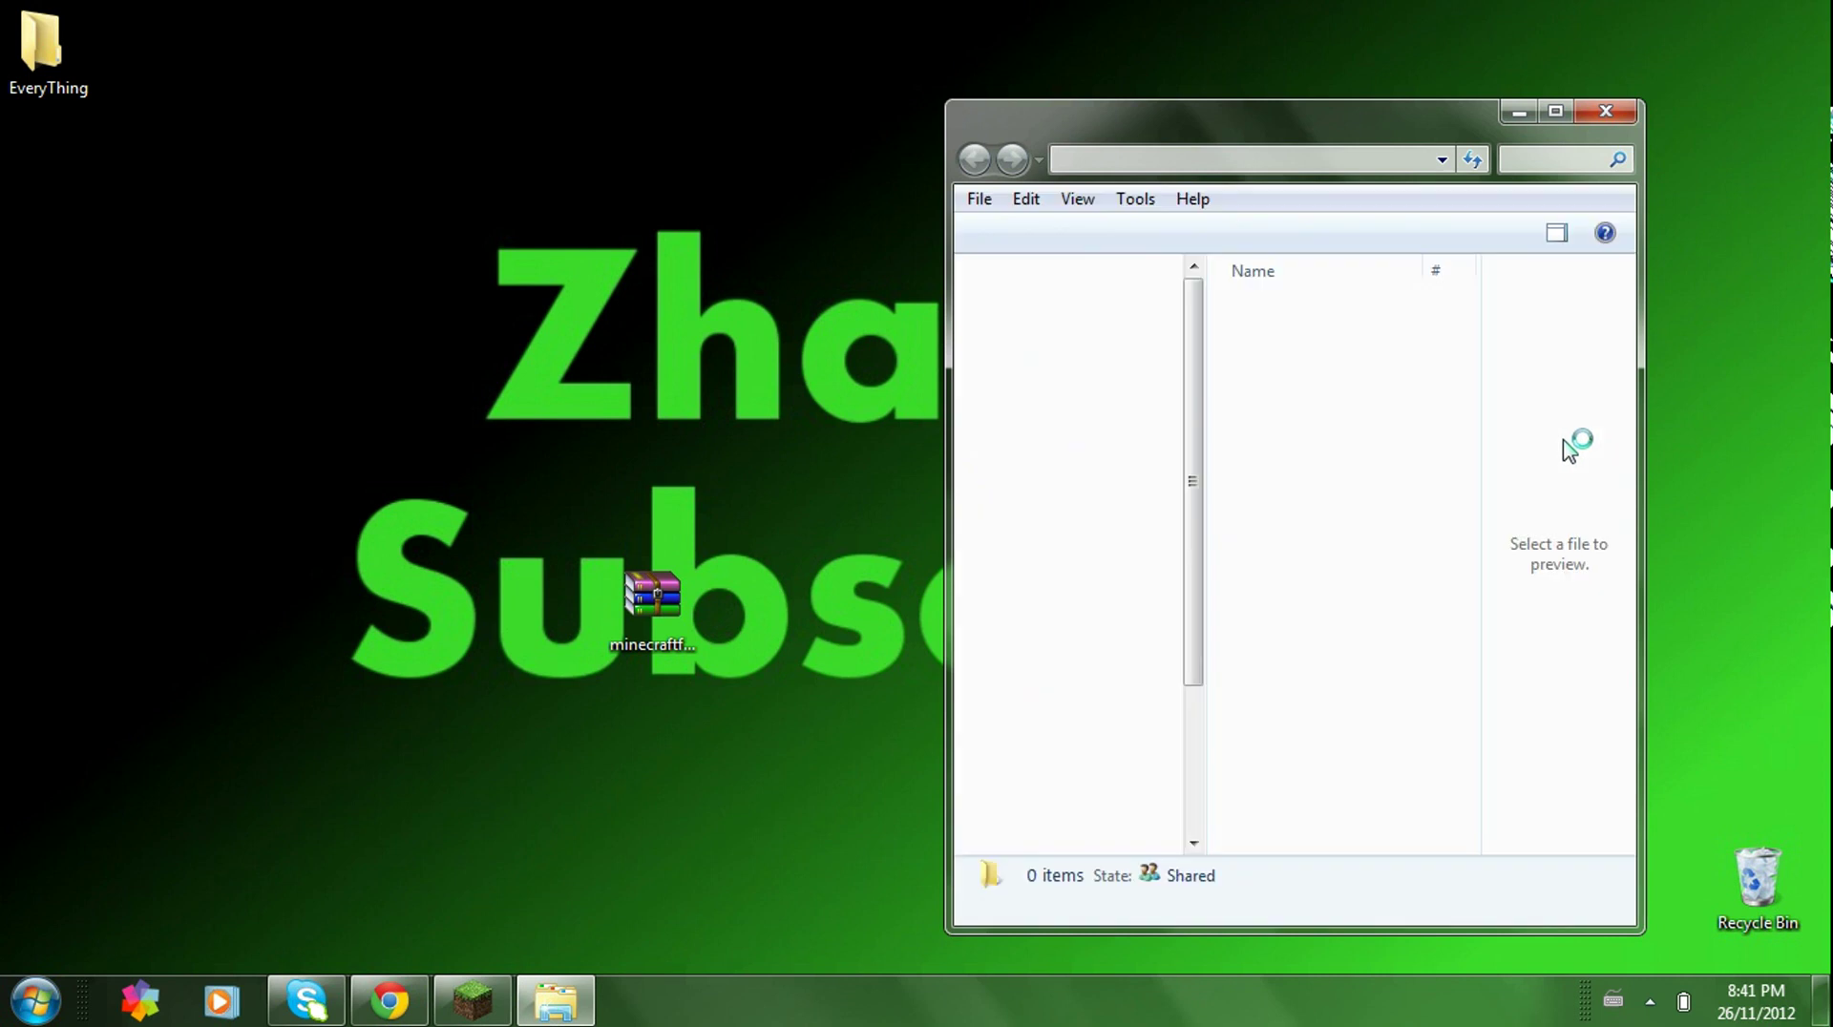
drag(636, 643, 146, 412)
click(244, 472)
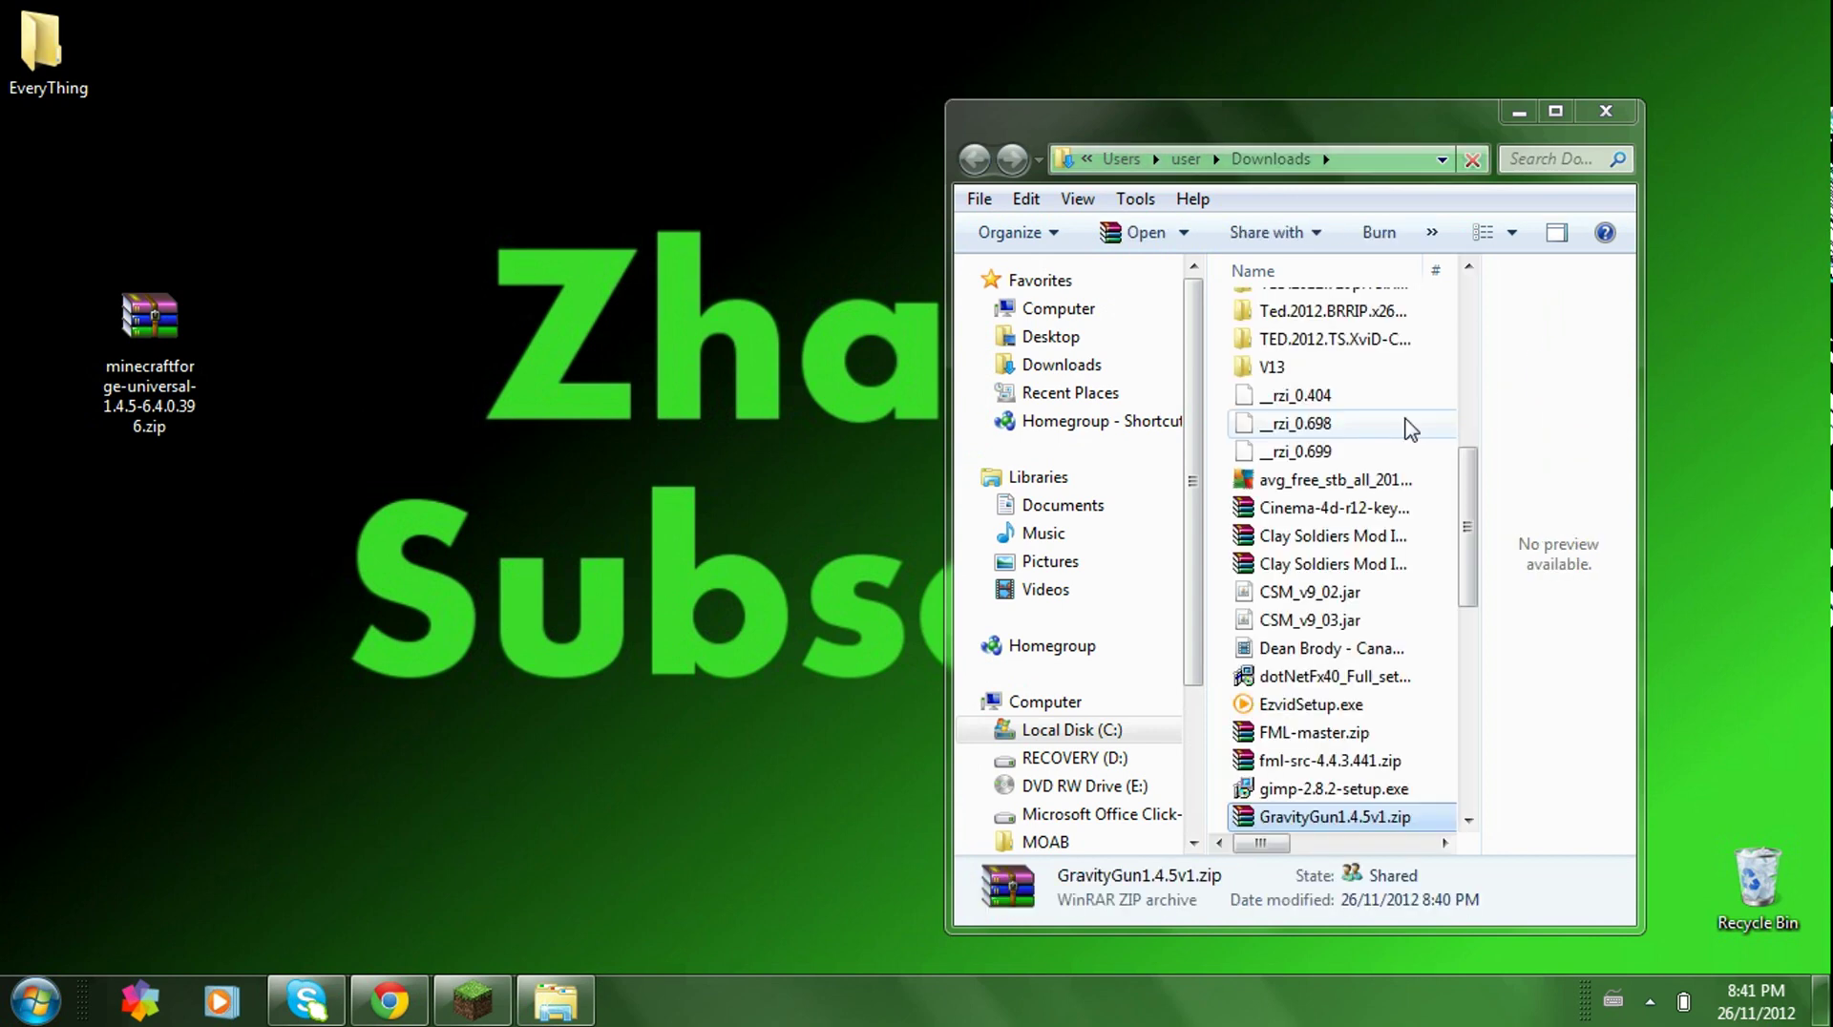
drag(1332, 817, 270, 376)
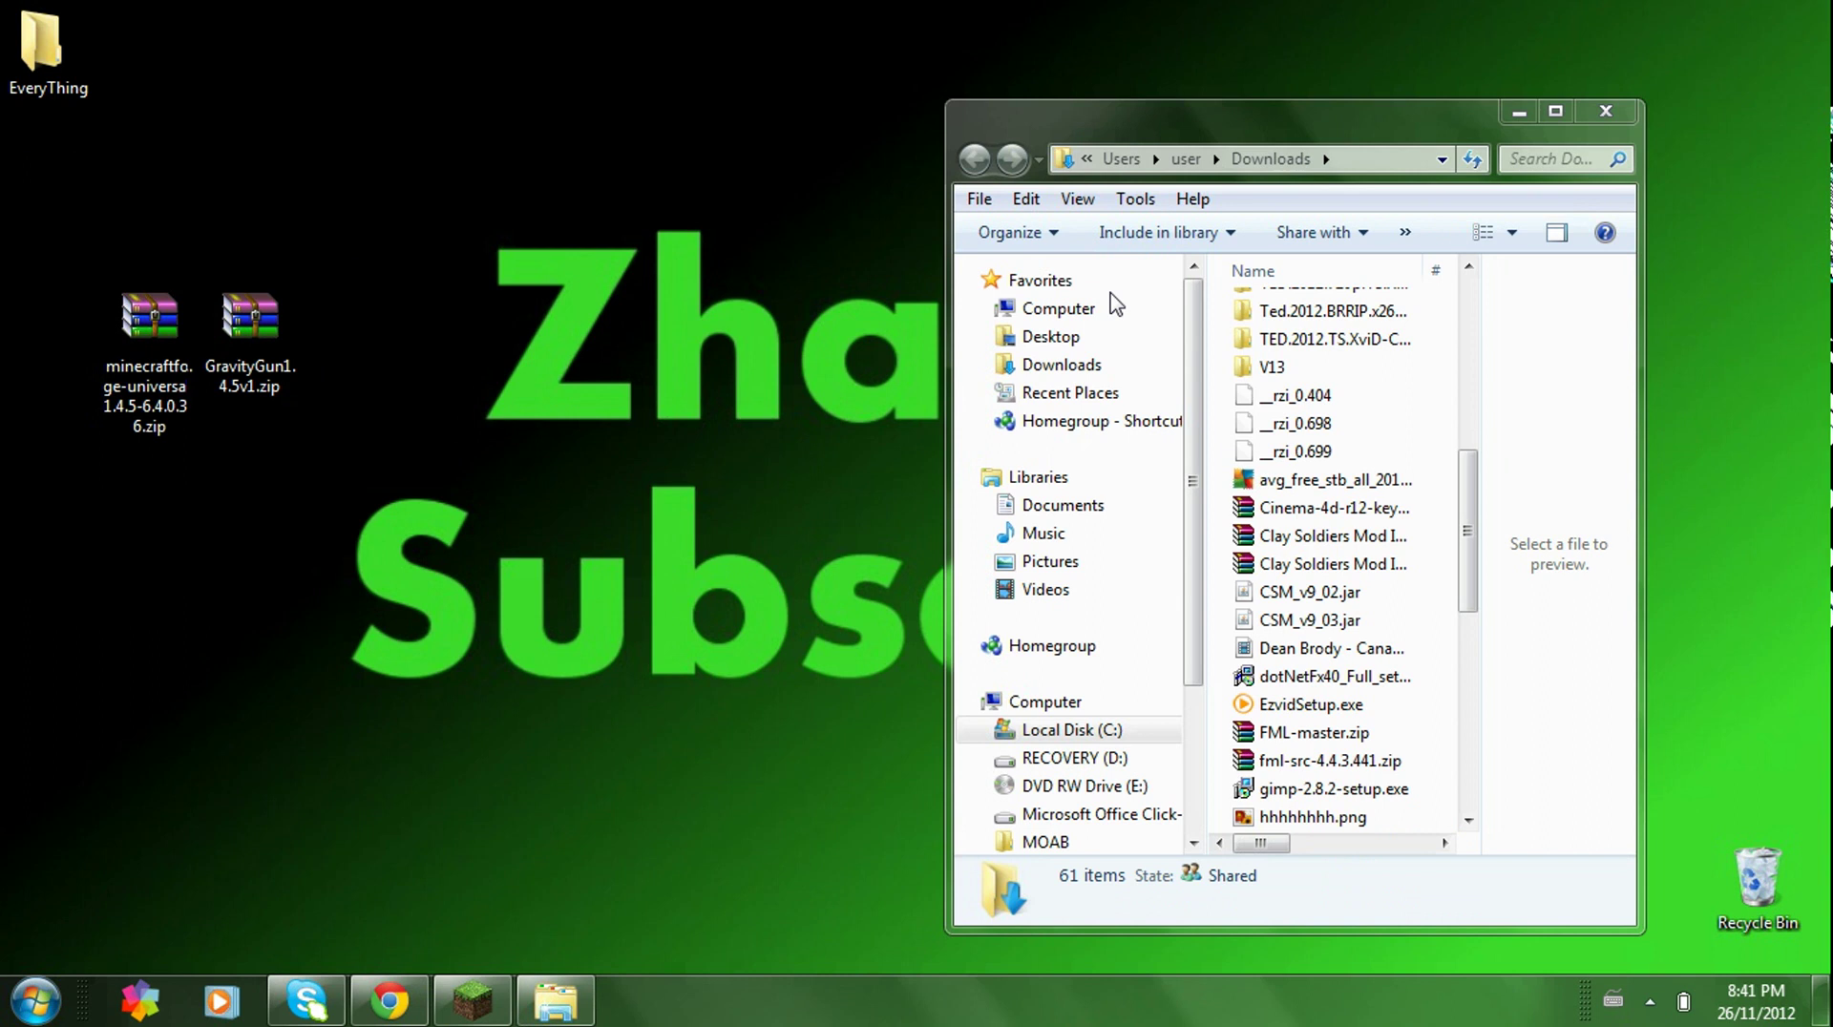
Step: Open the Roaming folder by searching for %appdata%
click(1621, 112)
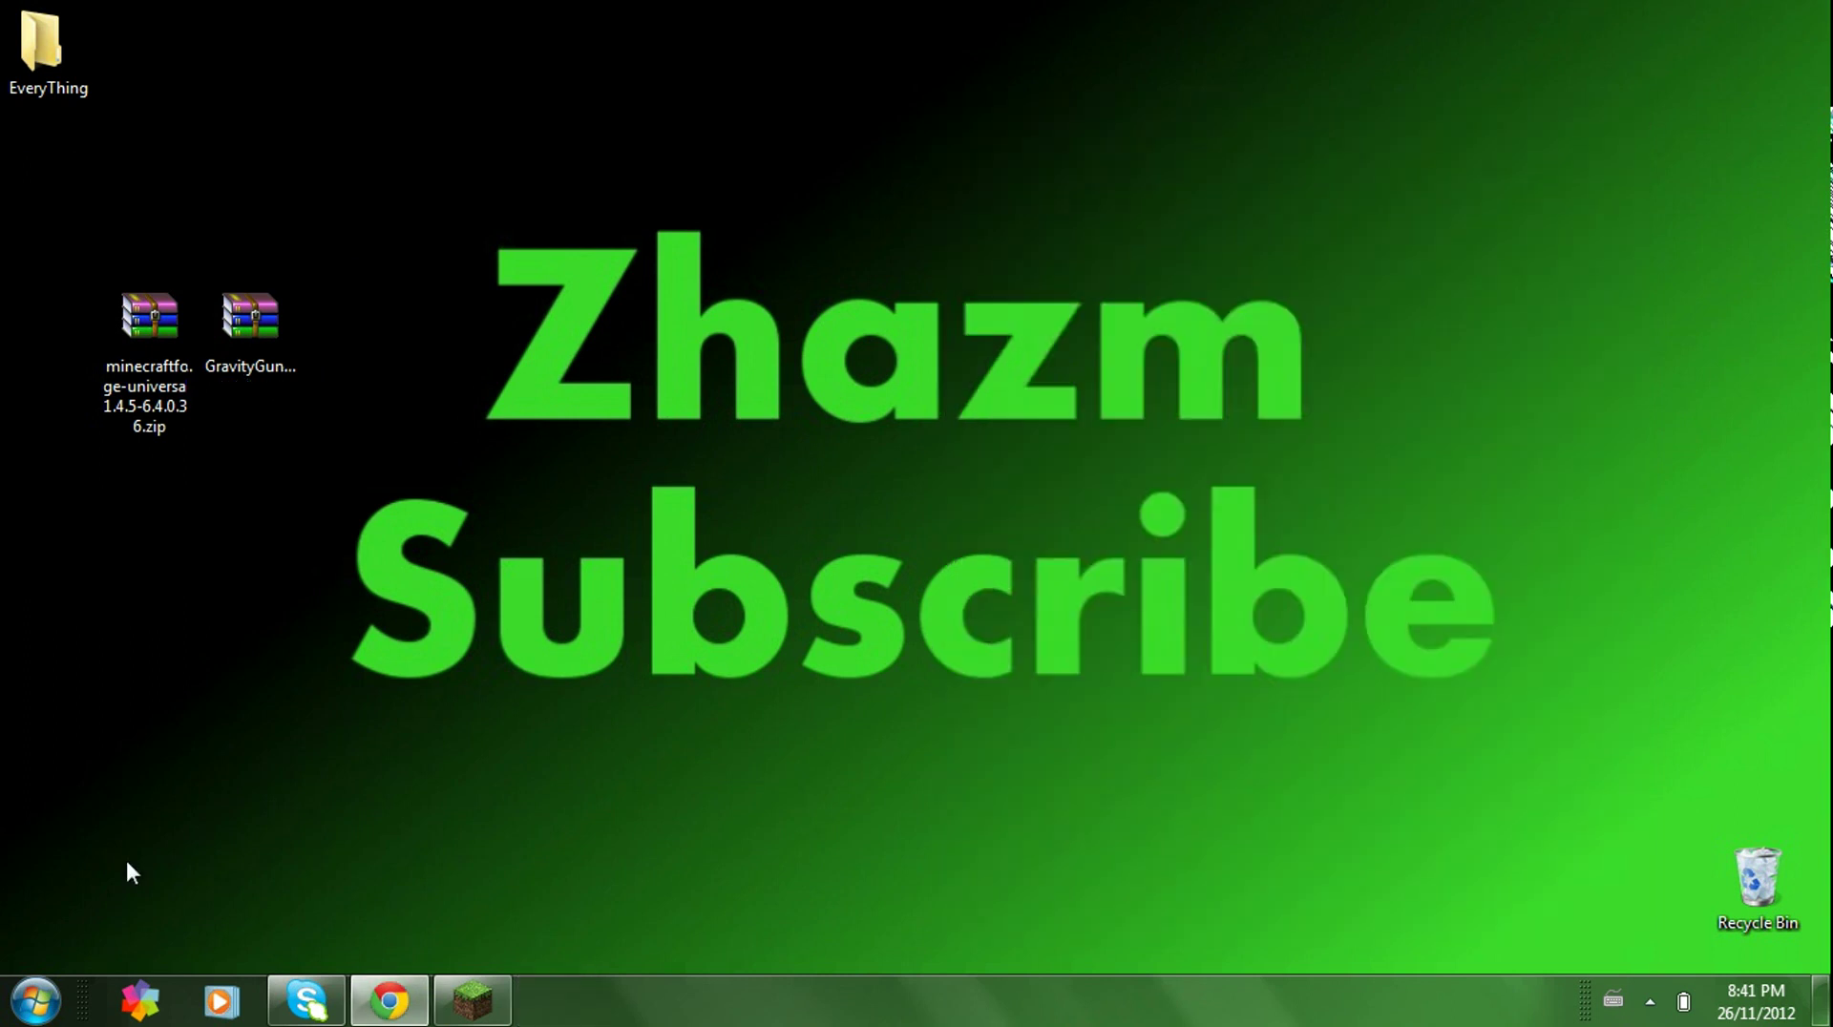
click(33, 1014)
text(%app)
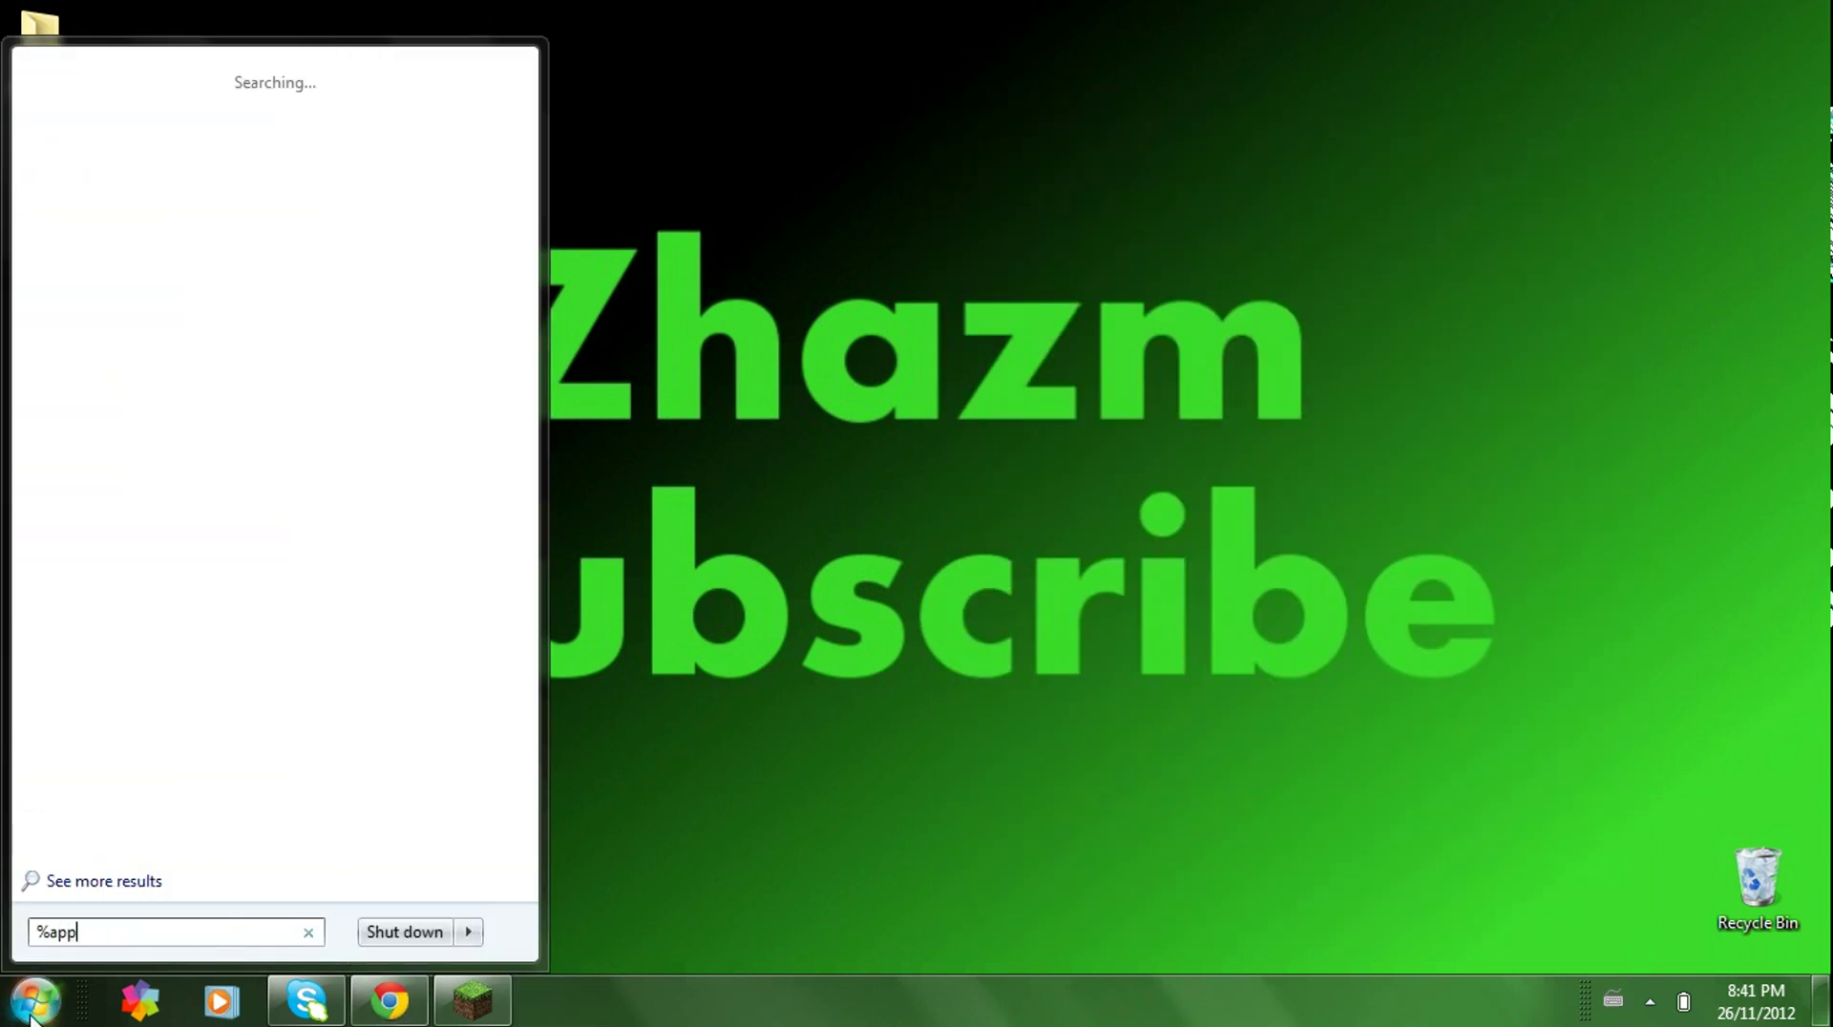
text(dta)
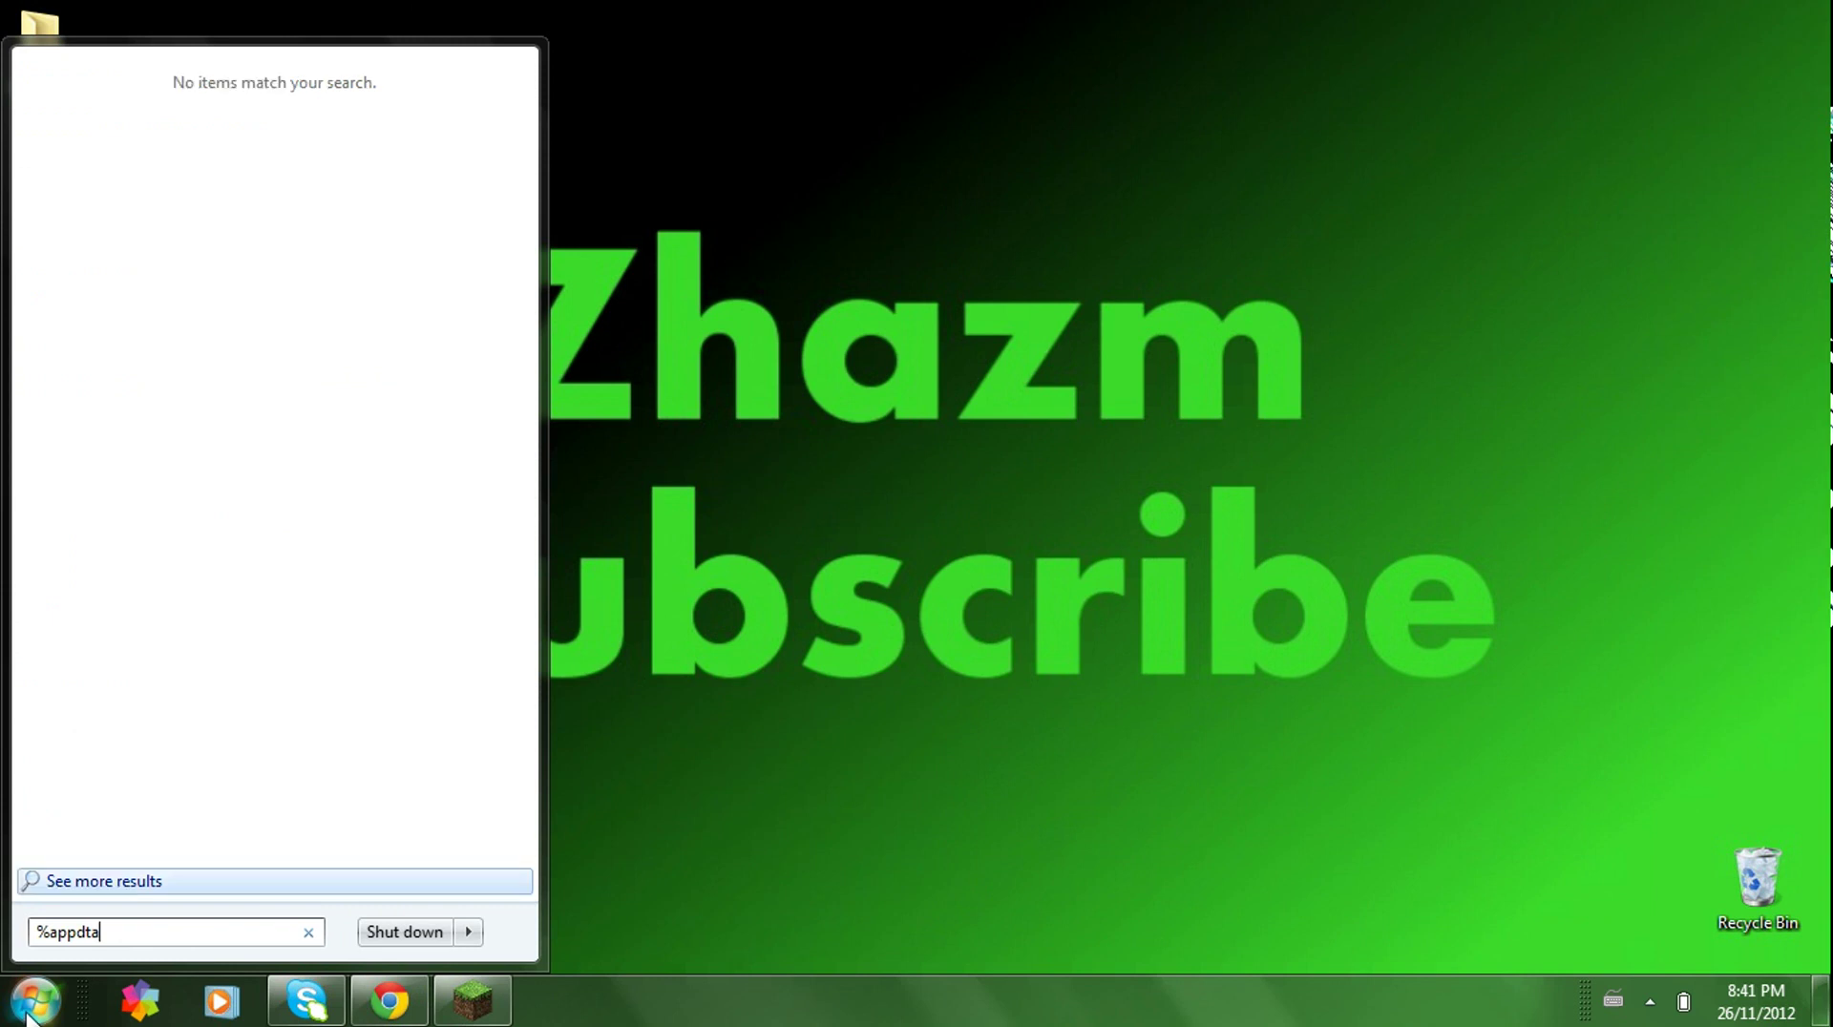
key(BackSpace)
key(BackSpace)
text(ata%)
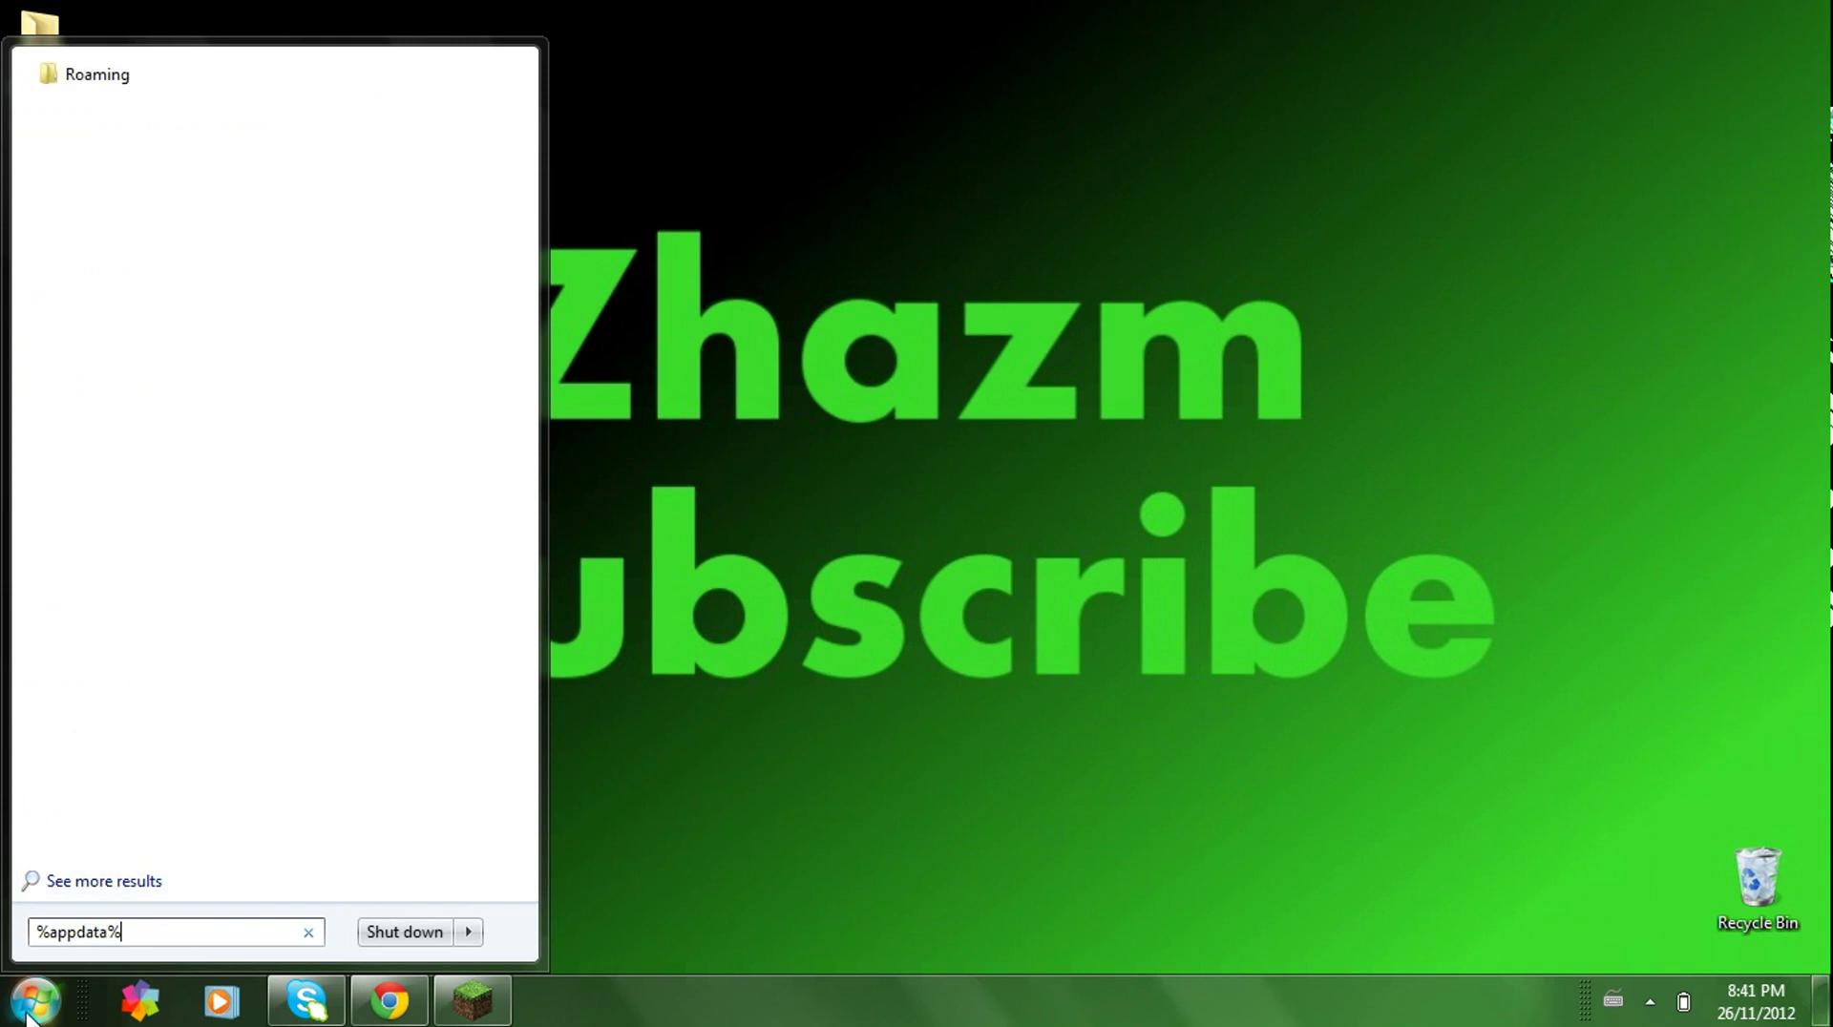
key(Return)
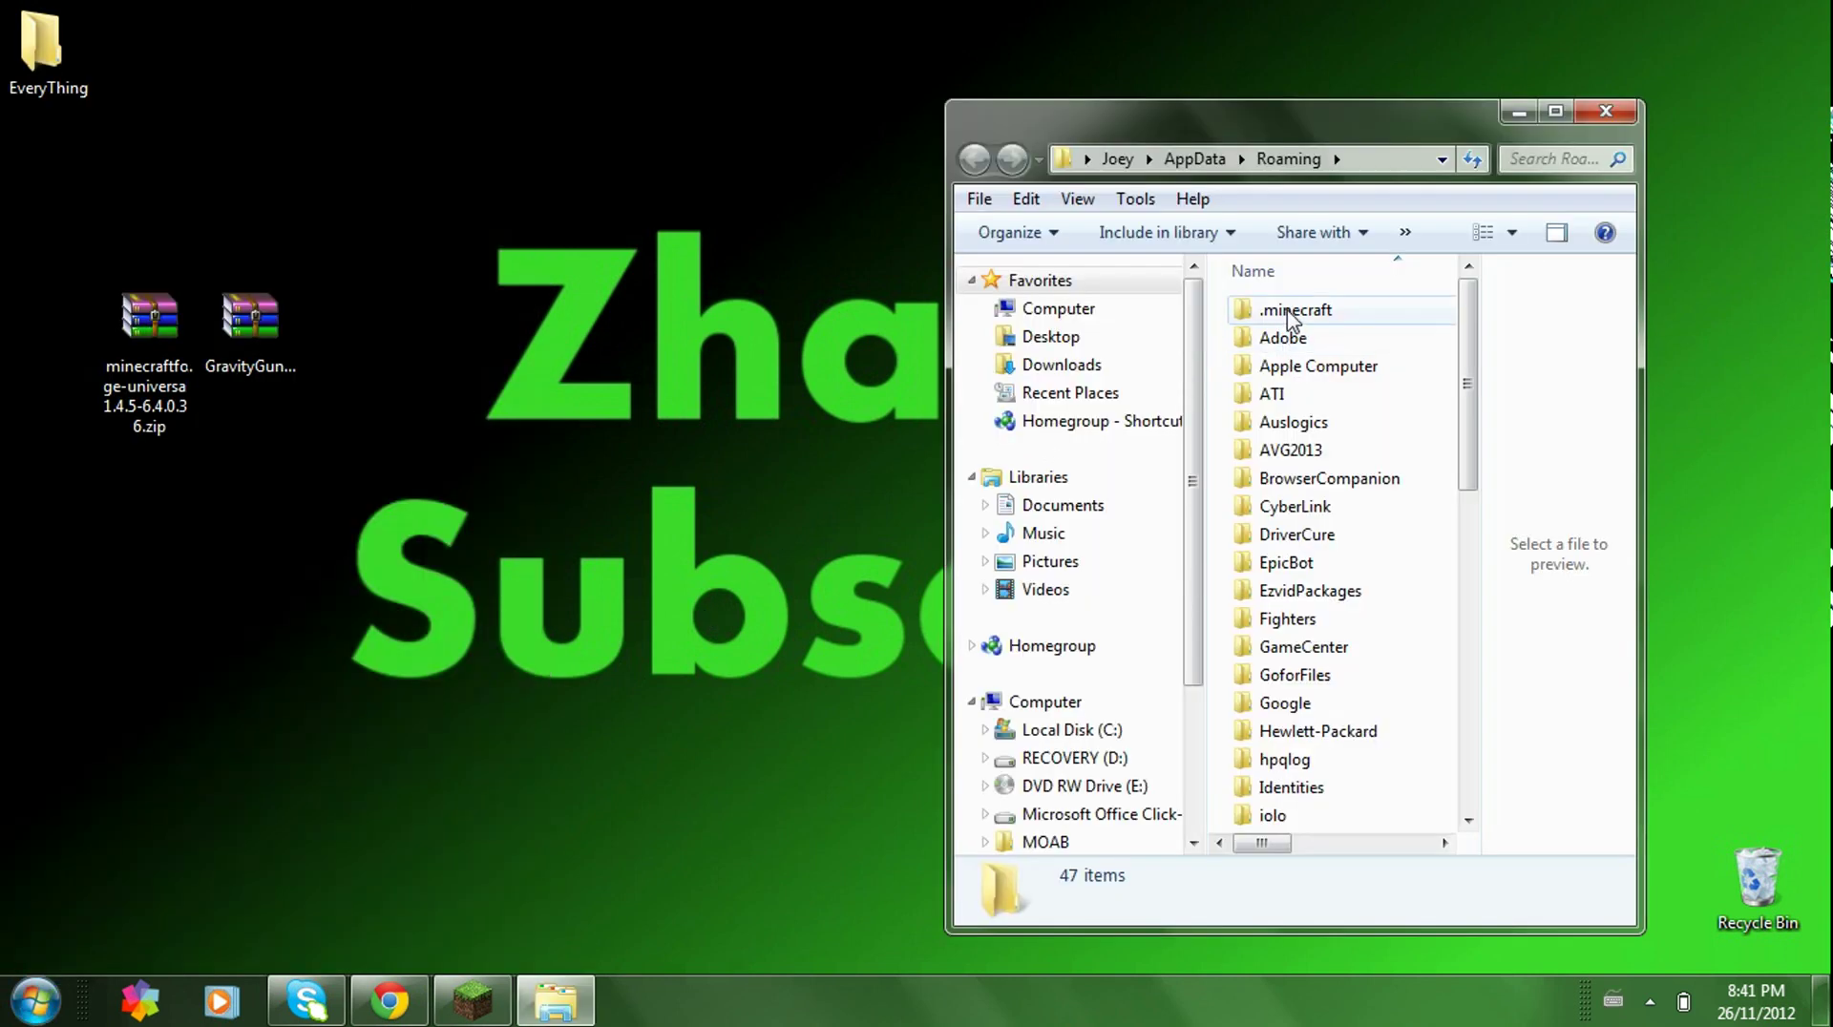
Step: Go into .minecraft\bin and open minecraft.jar with WinRAR
click(1291, 313)
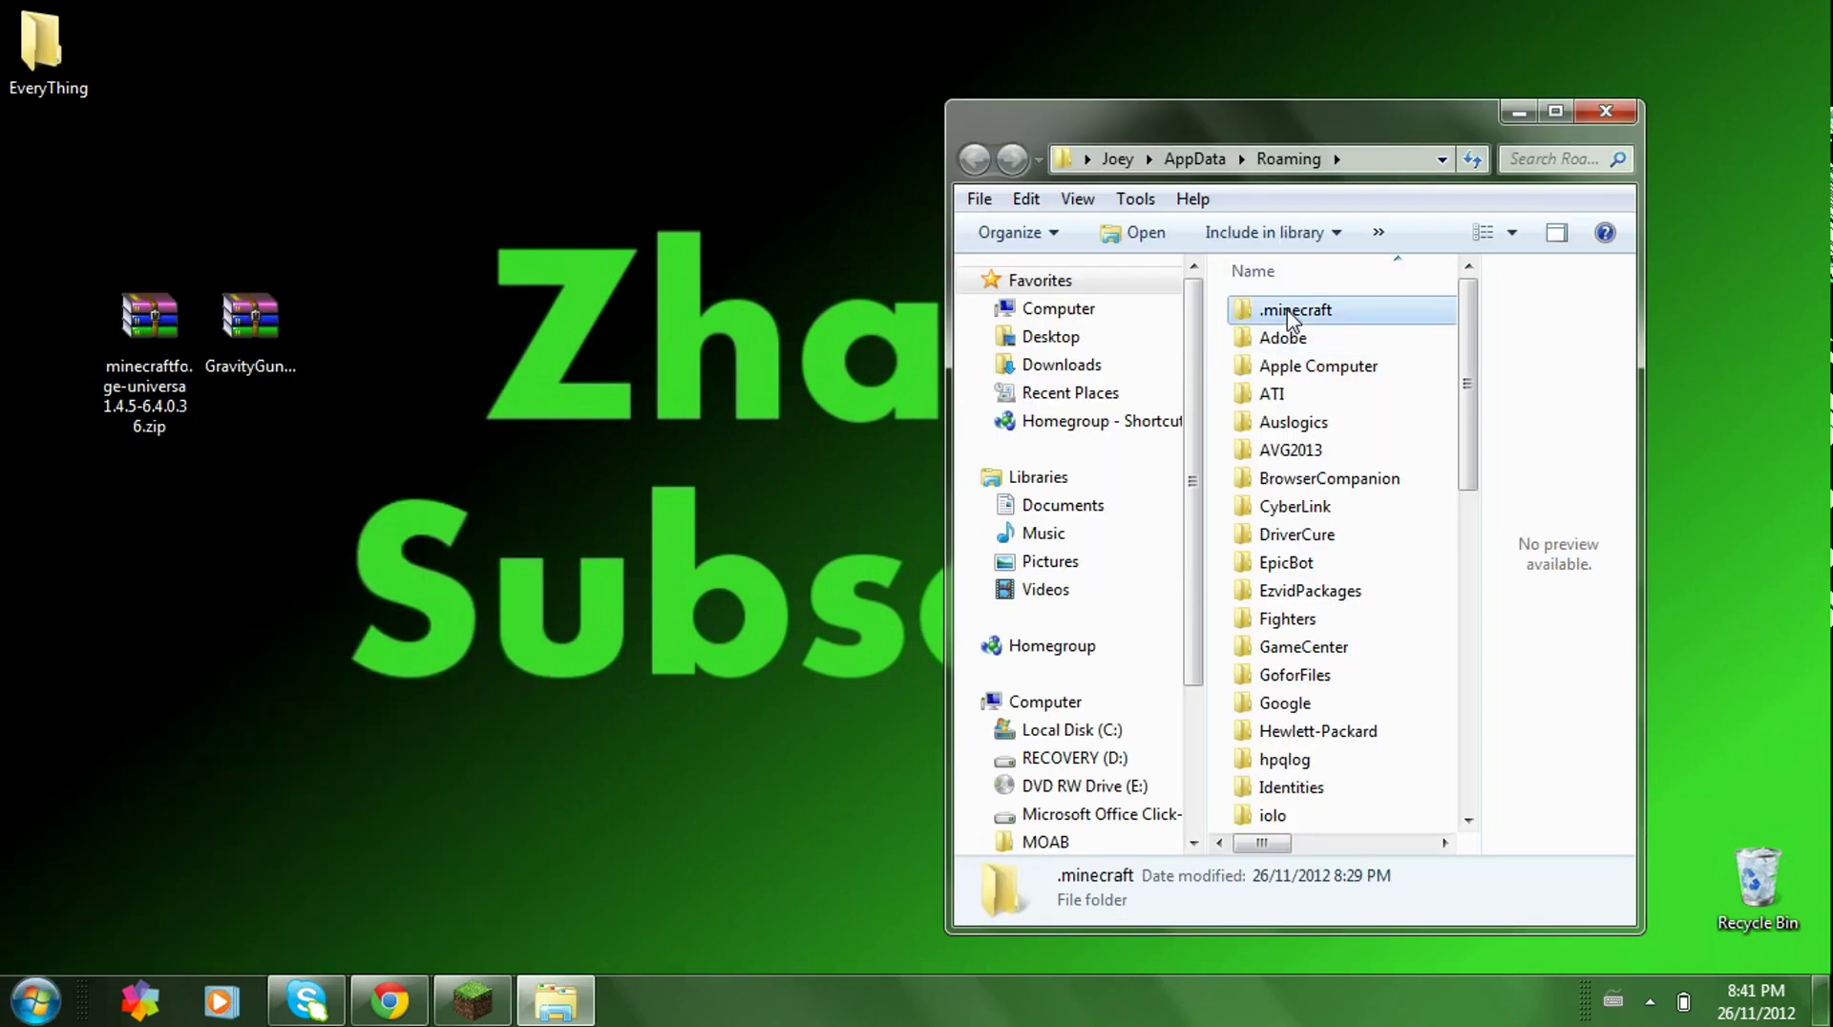
click(1291, 315)
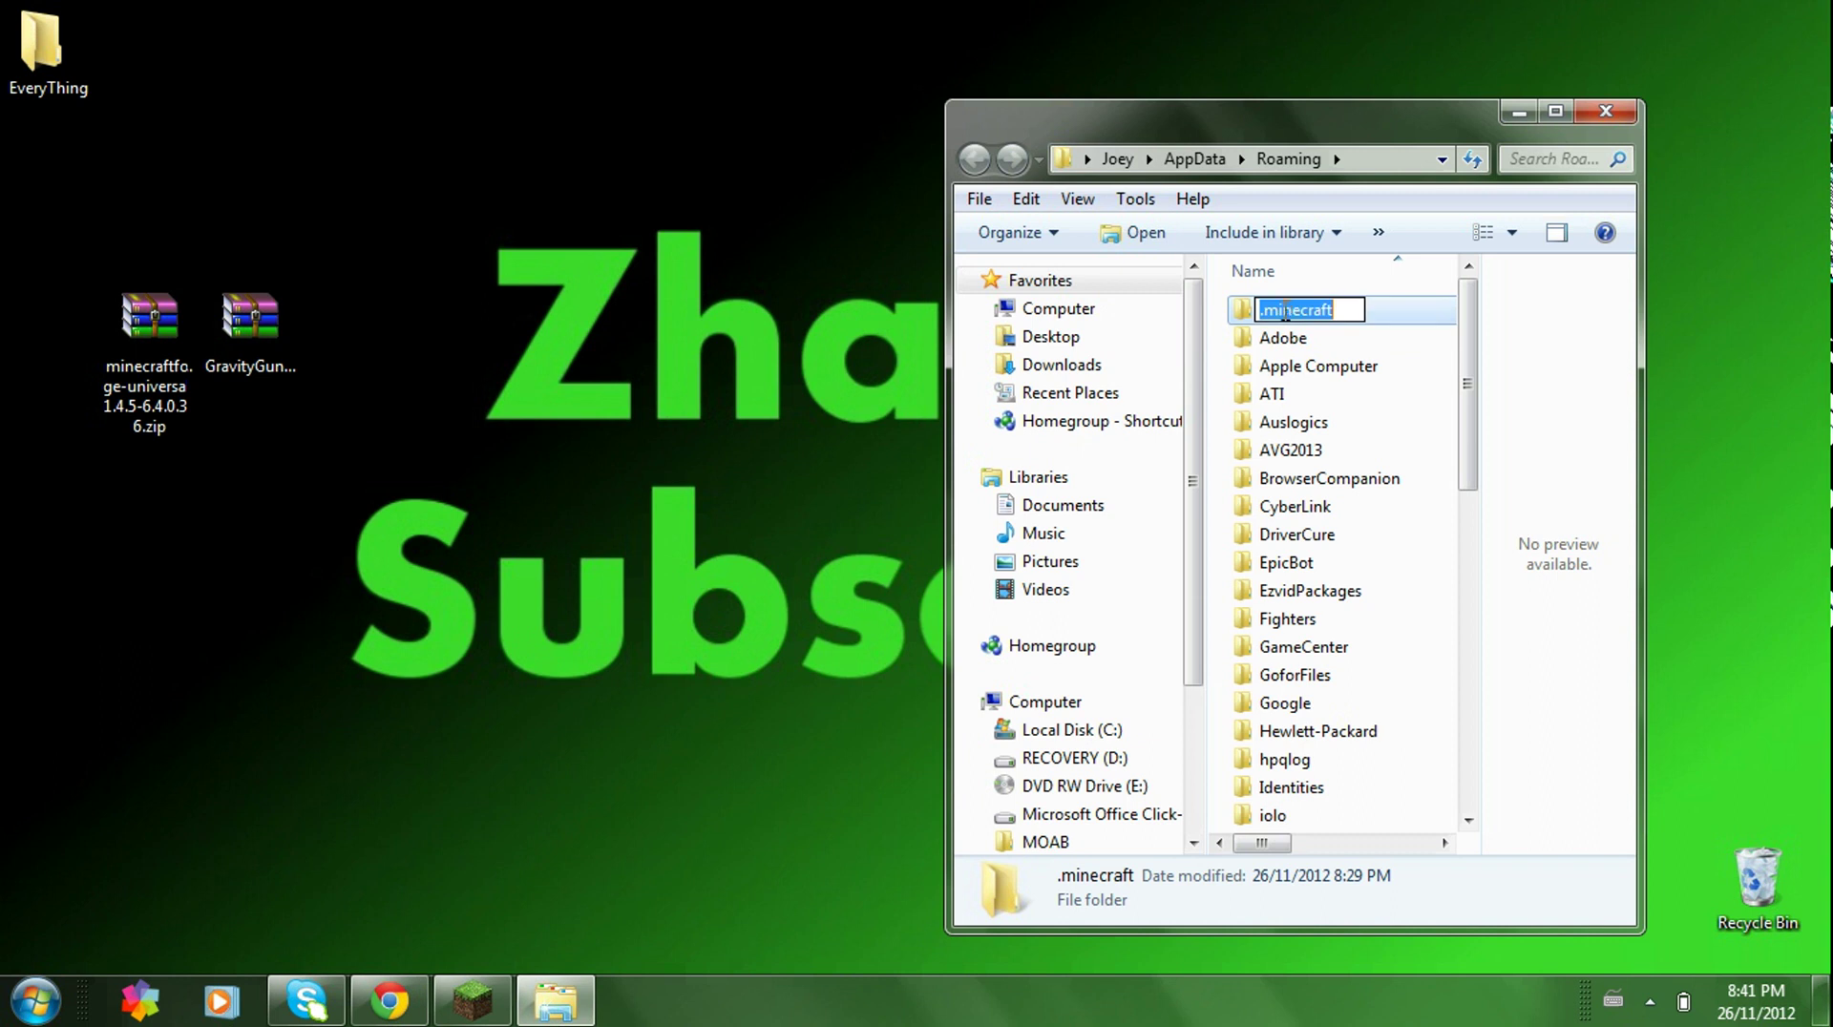
key(Return)
double_click(1286, 312)
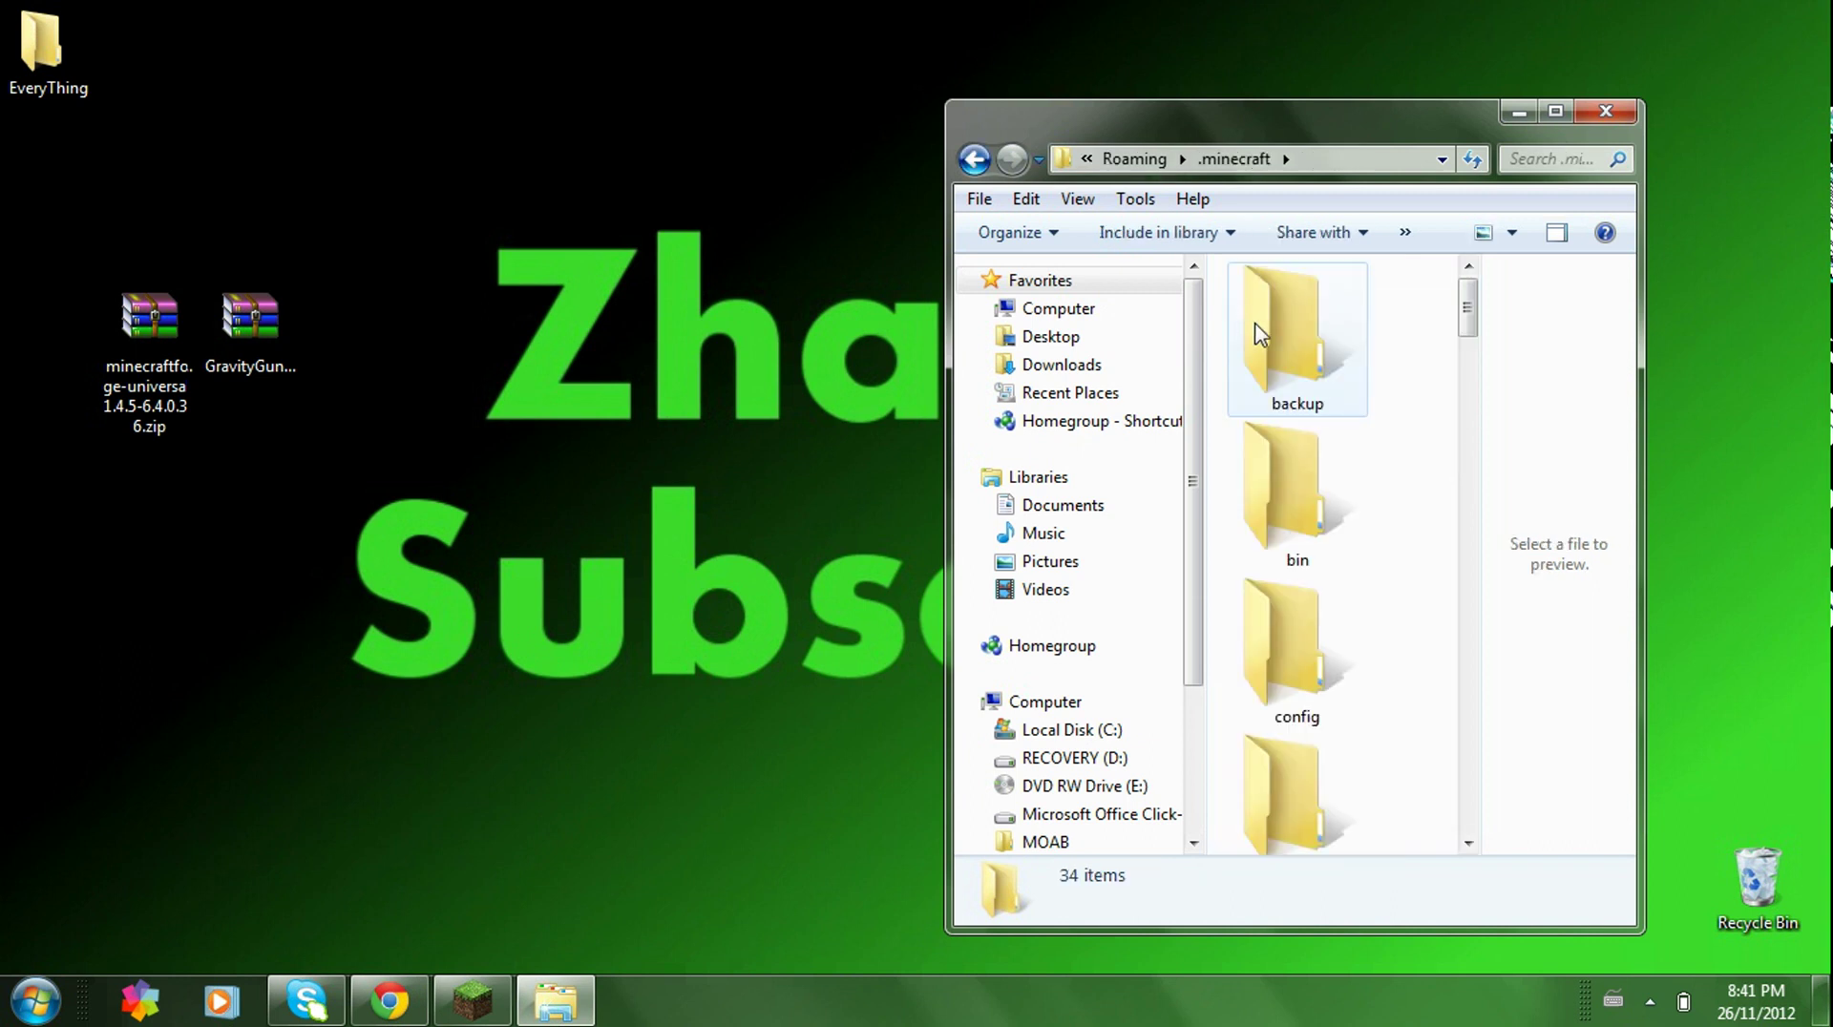
double_click(1295, 472)
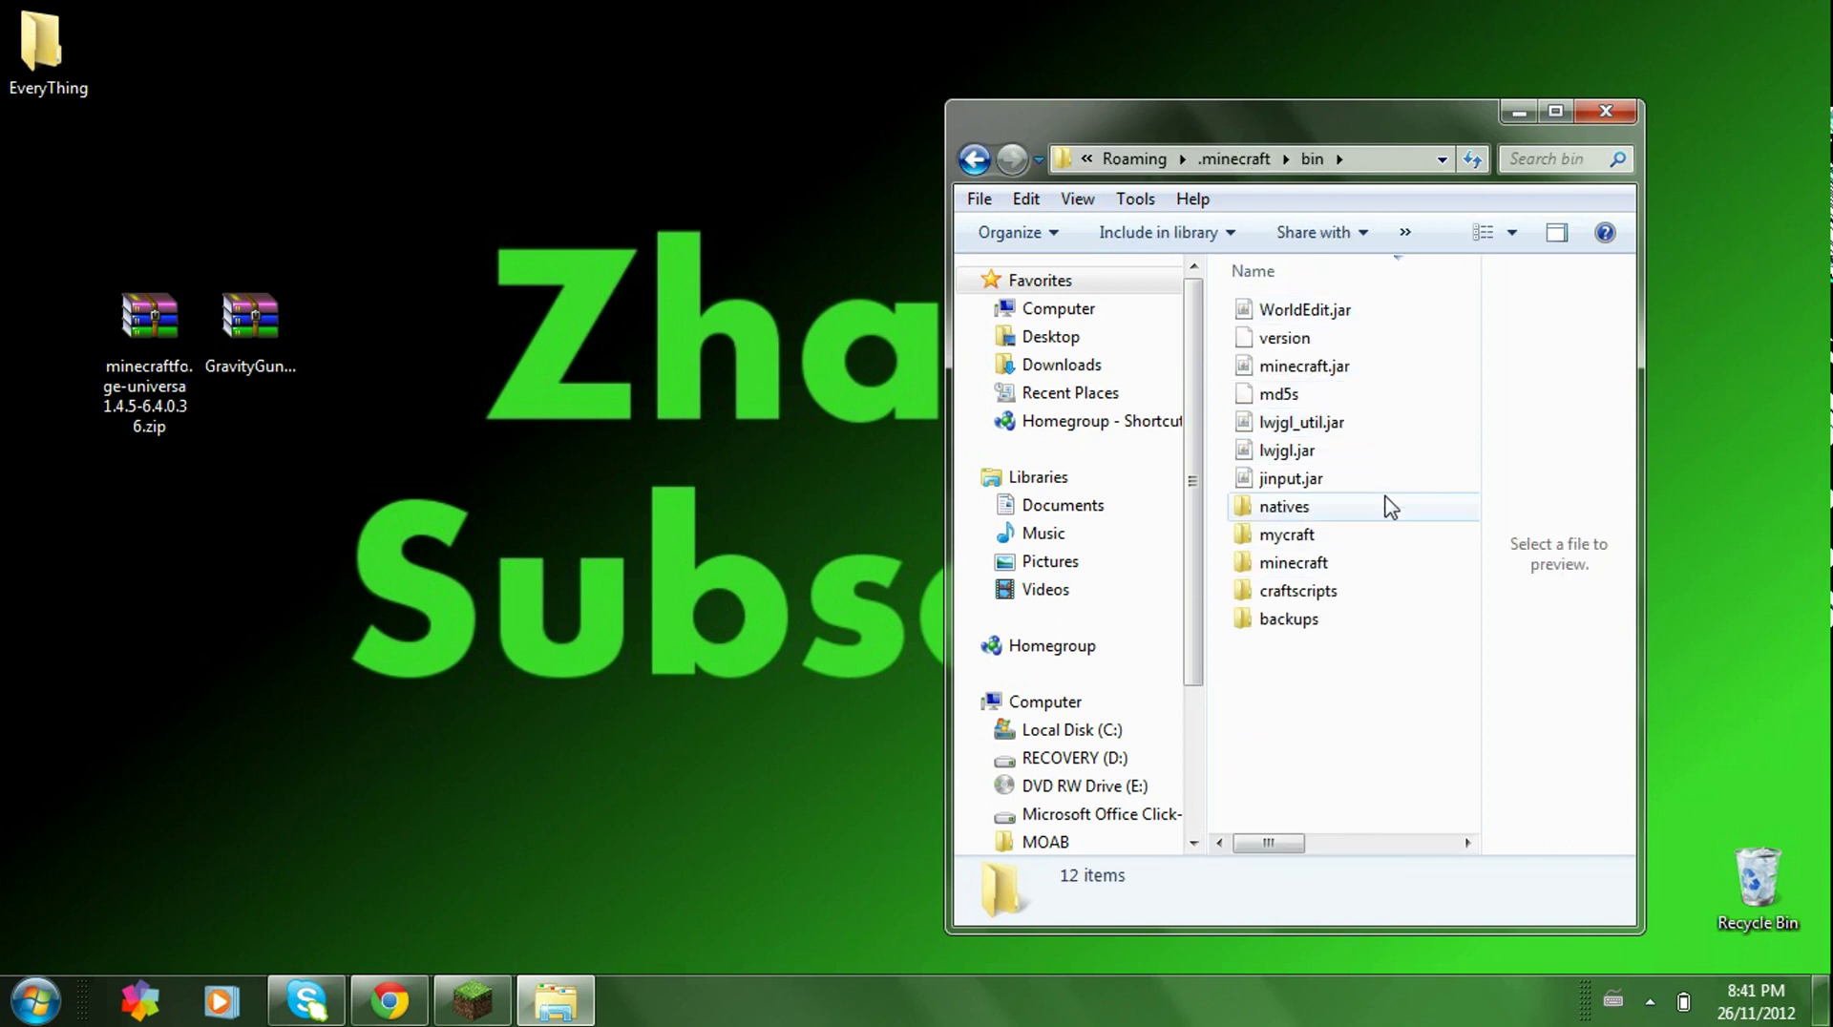
right_click(1289, 379)
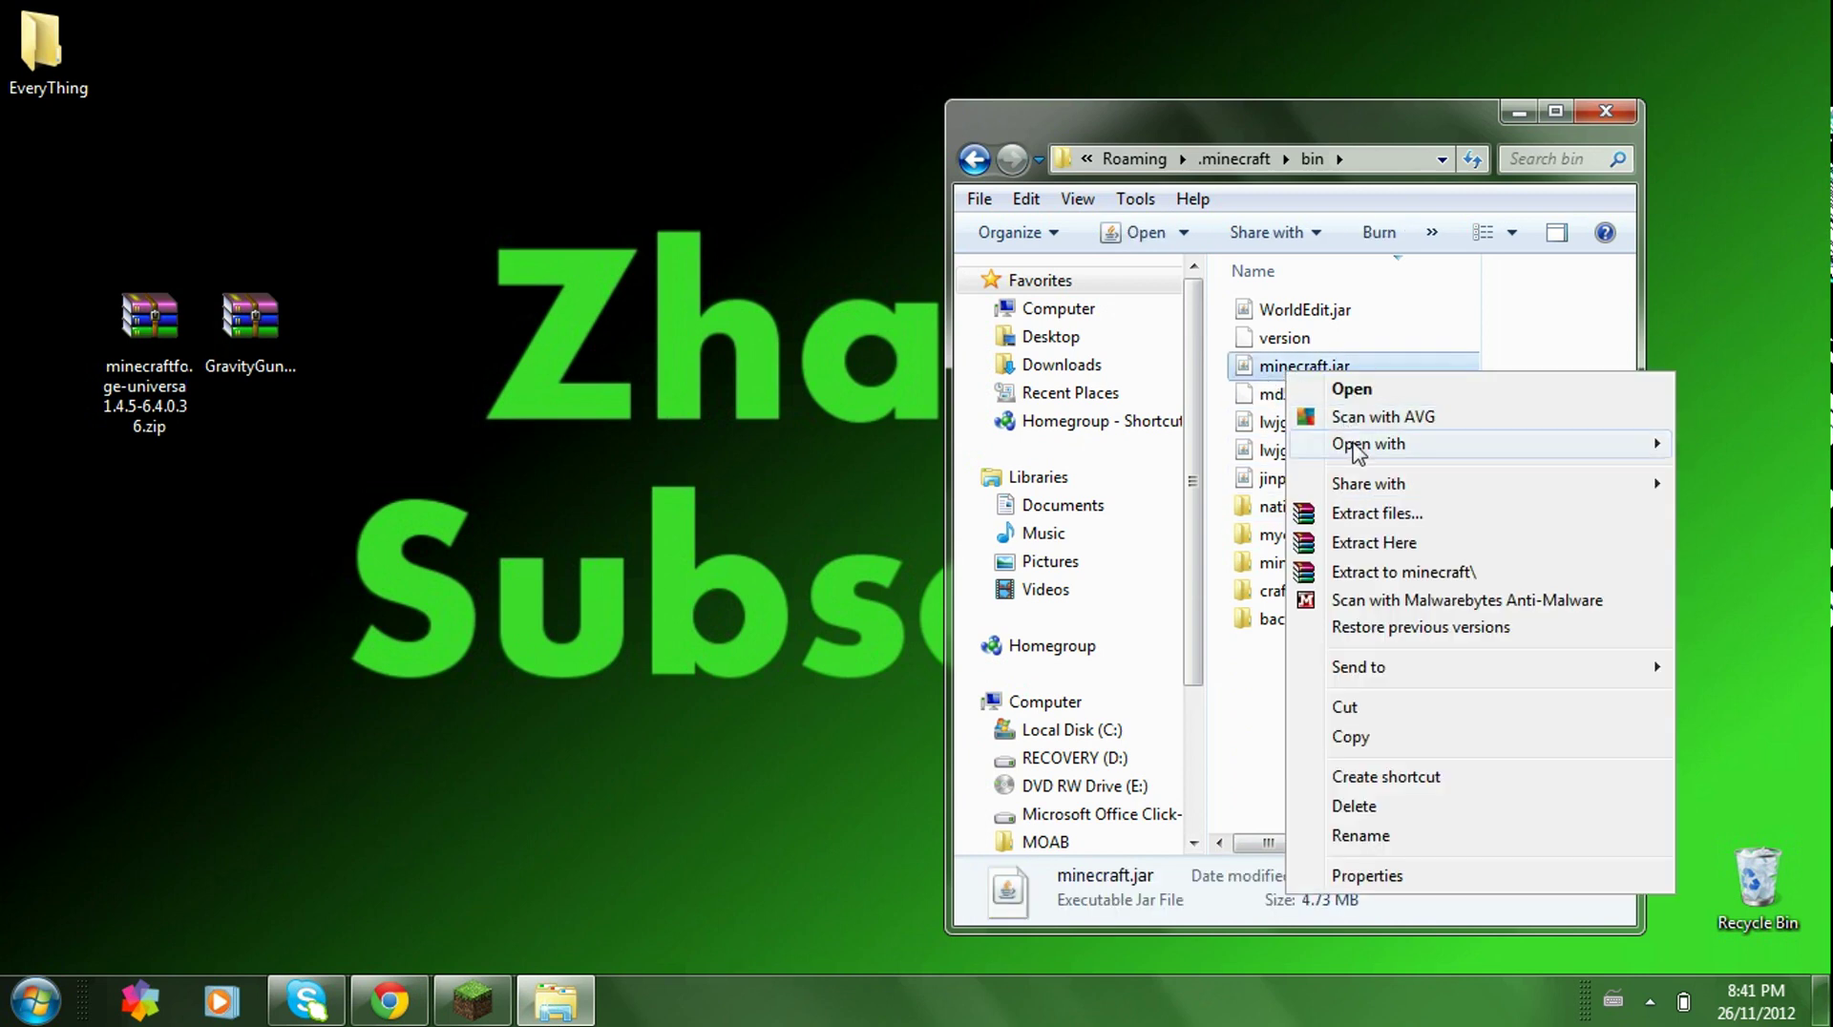
mouse_move(1323, 453)
click(1173, 475)
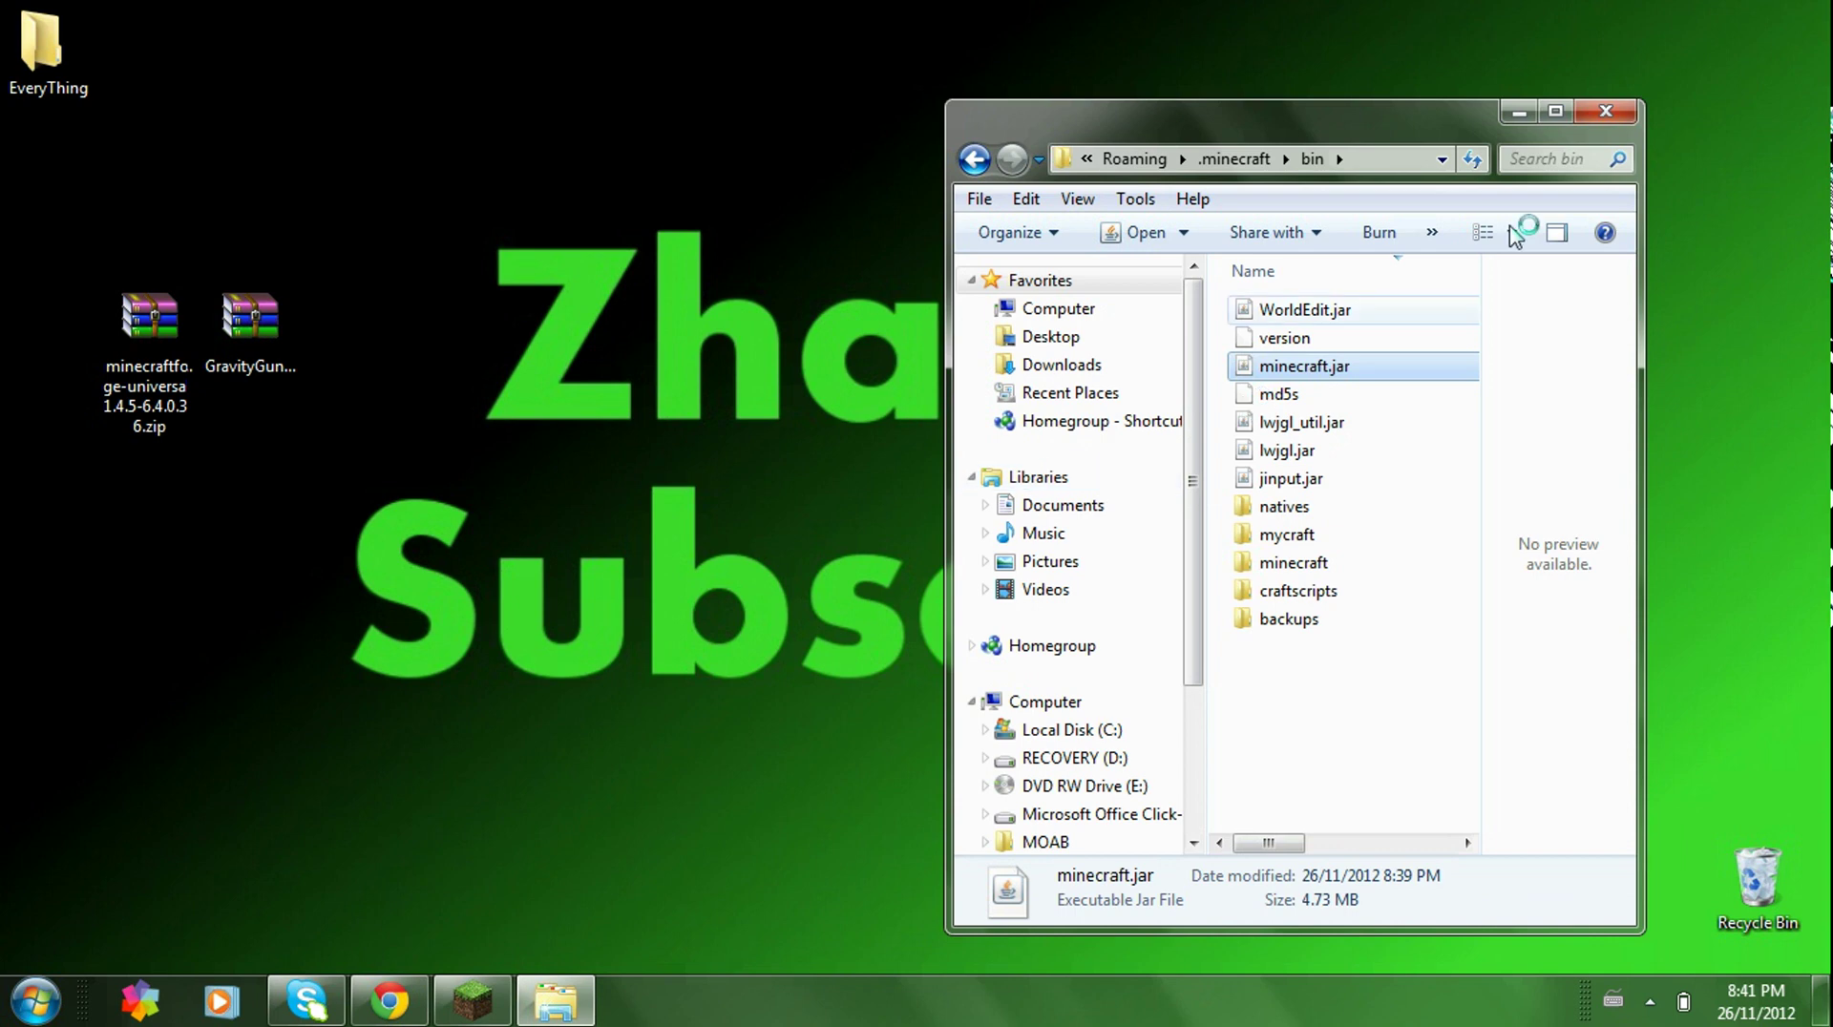
Step: Try deleting the META-INF folder from minecraft.jar
click(1607, 113)
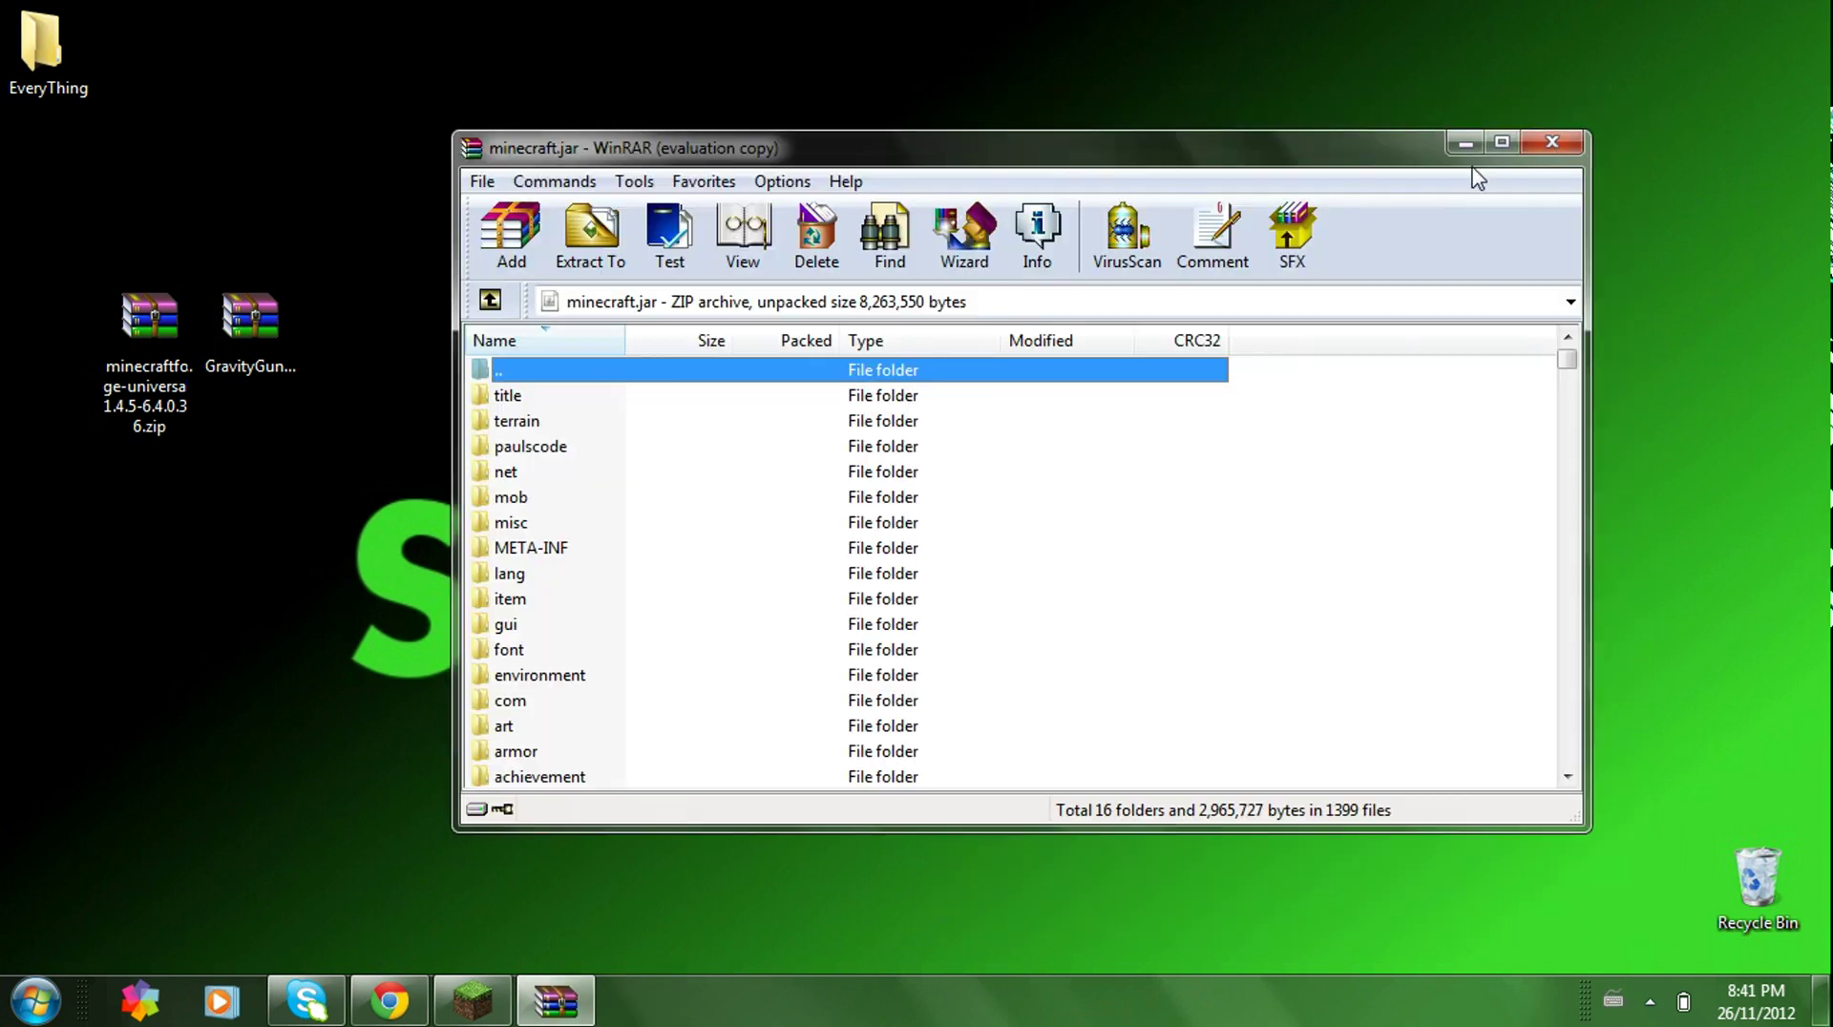
click(1217, 377)
click(548, 554)
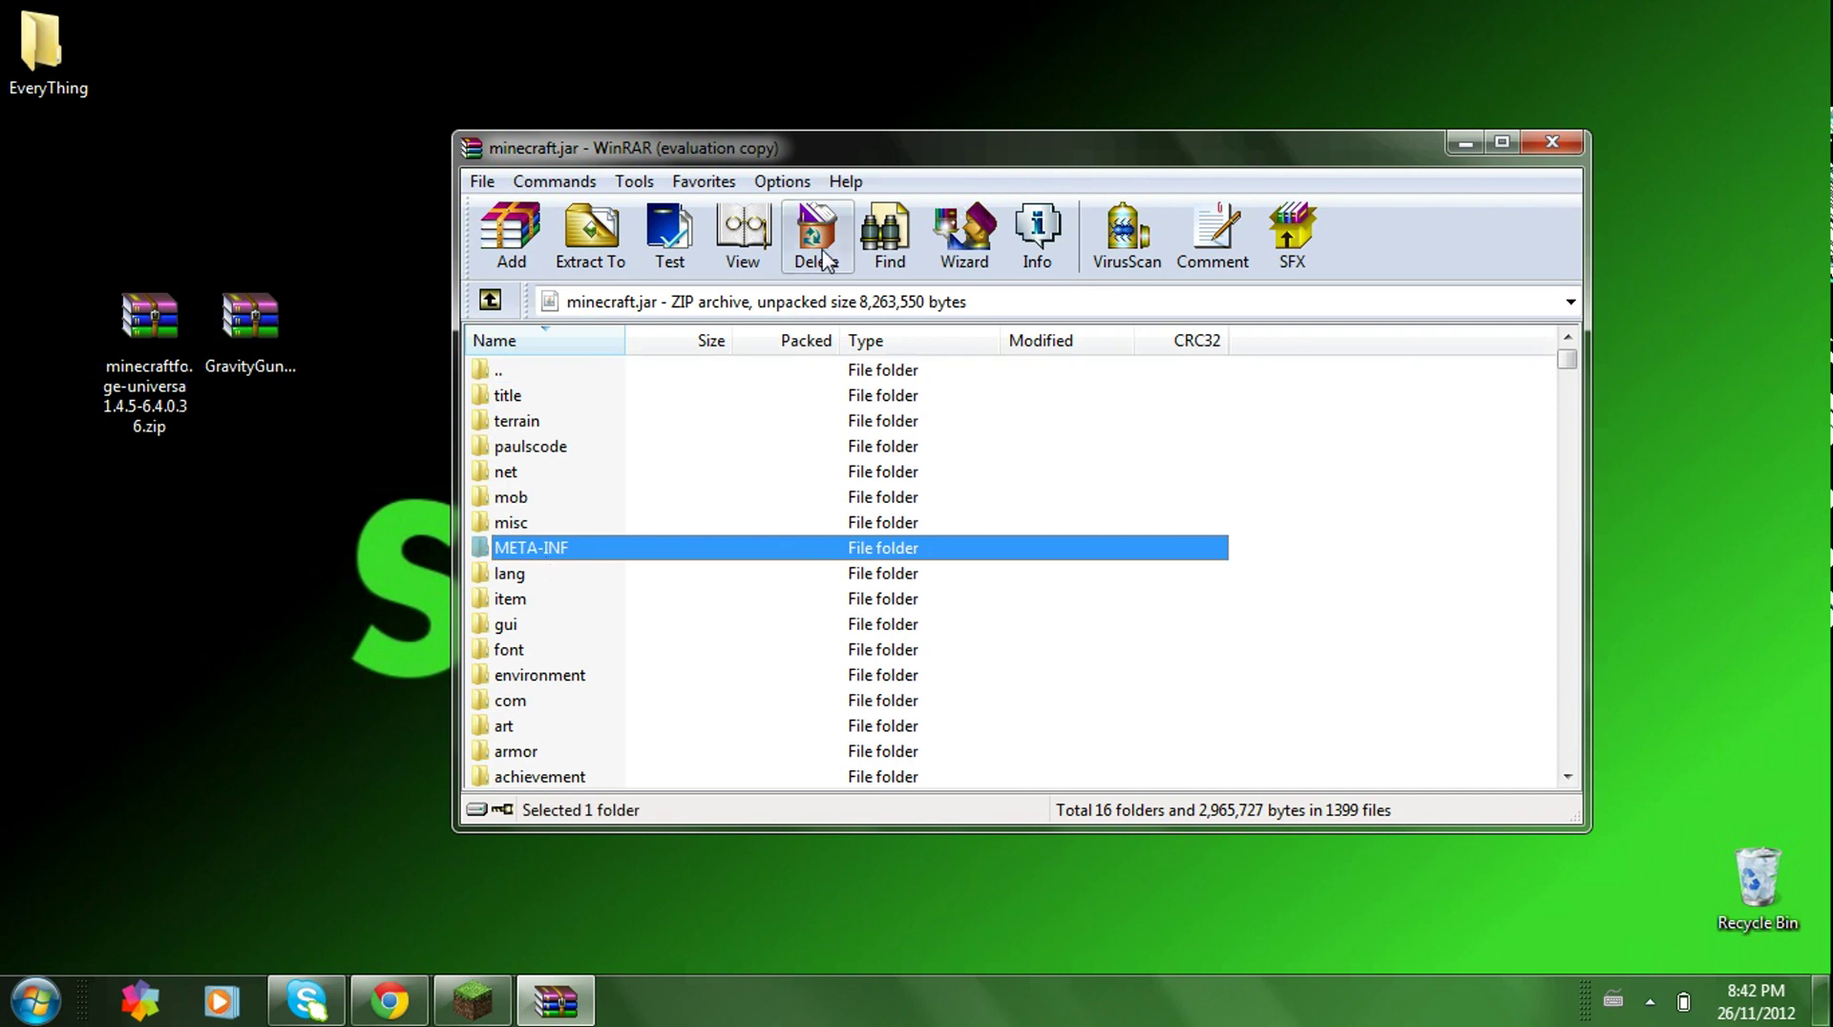
click(817, 239)
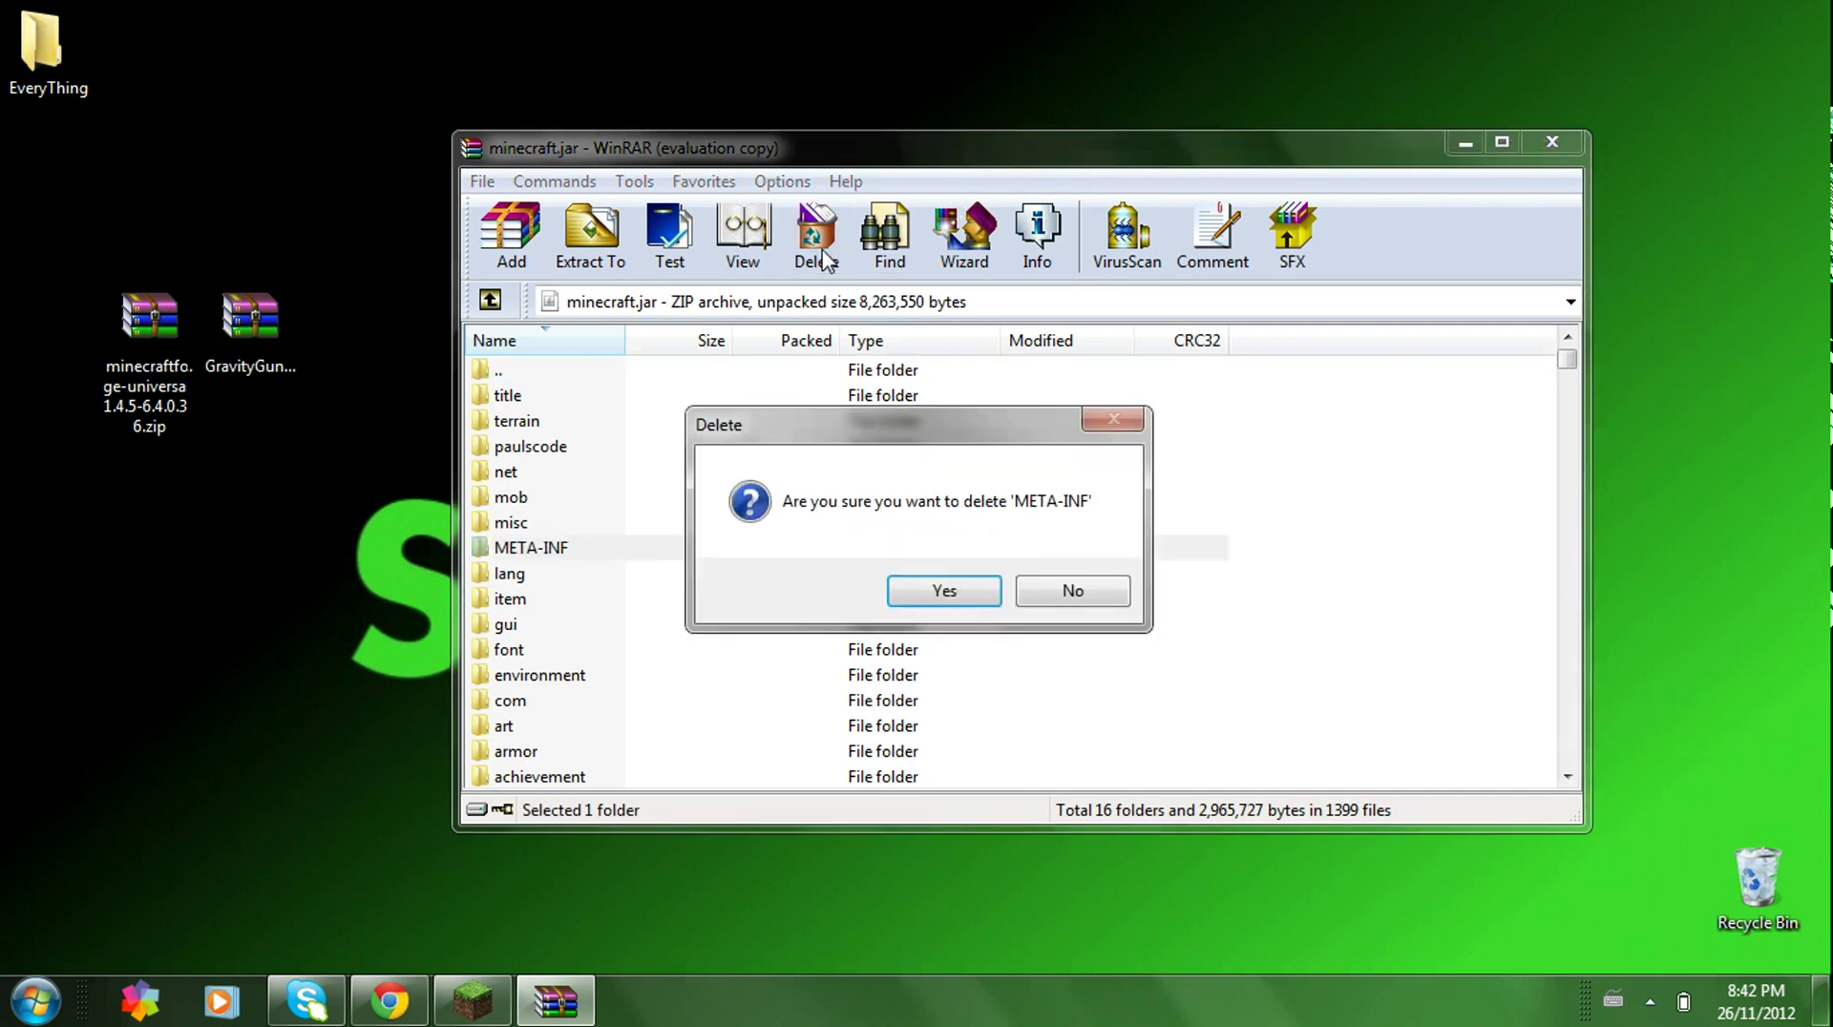
click(942, 590)
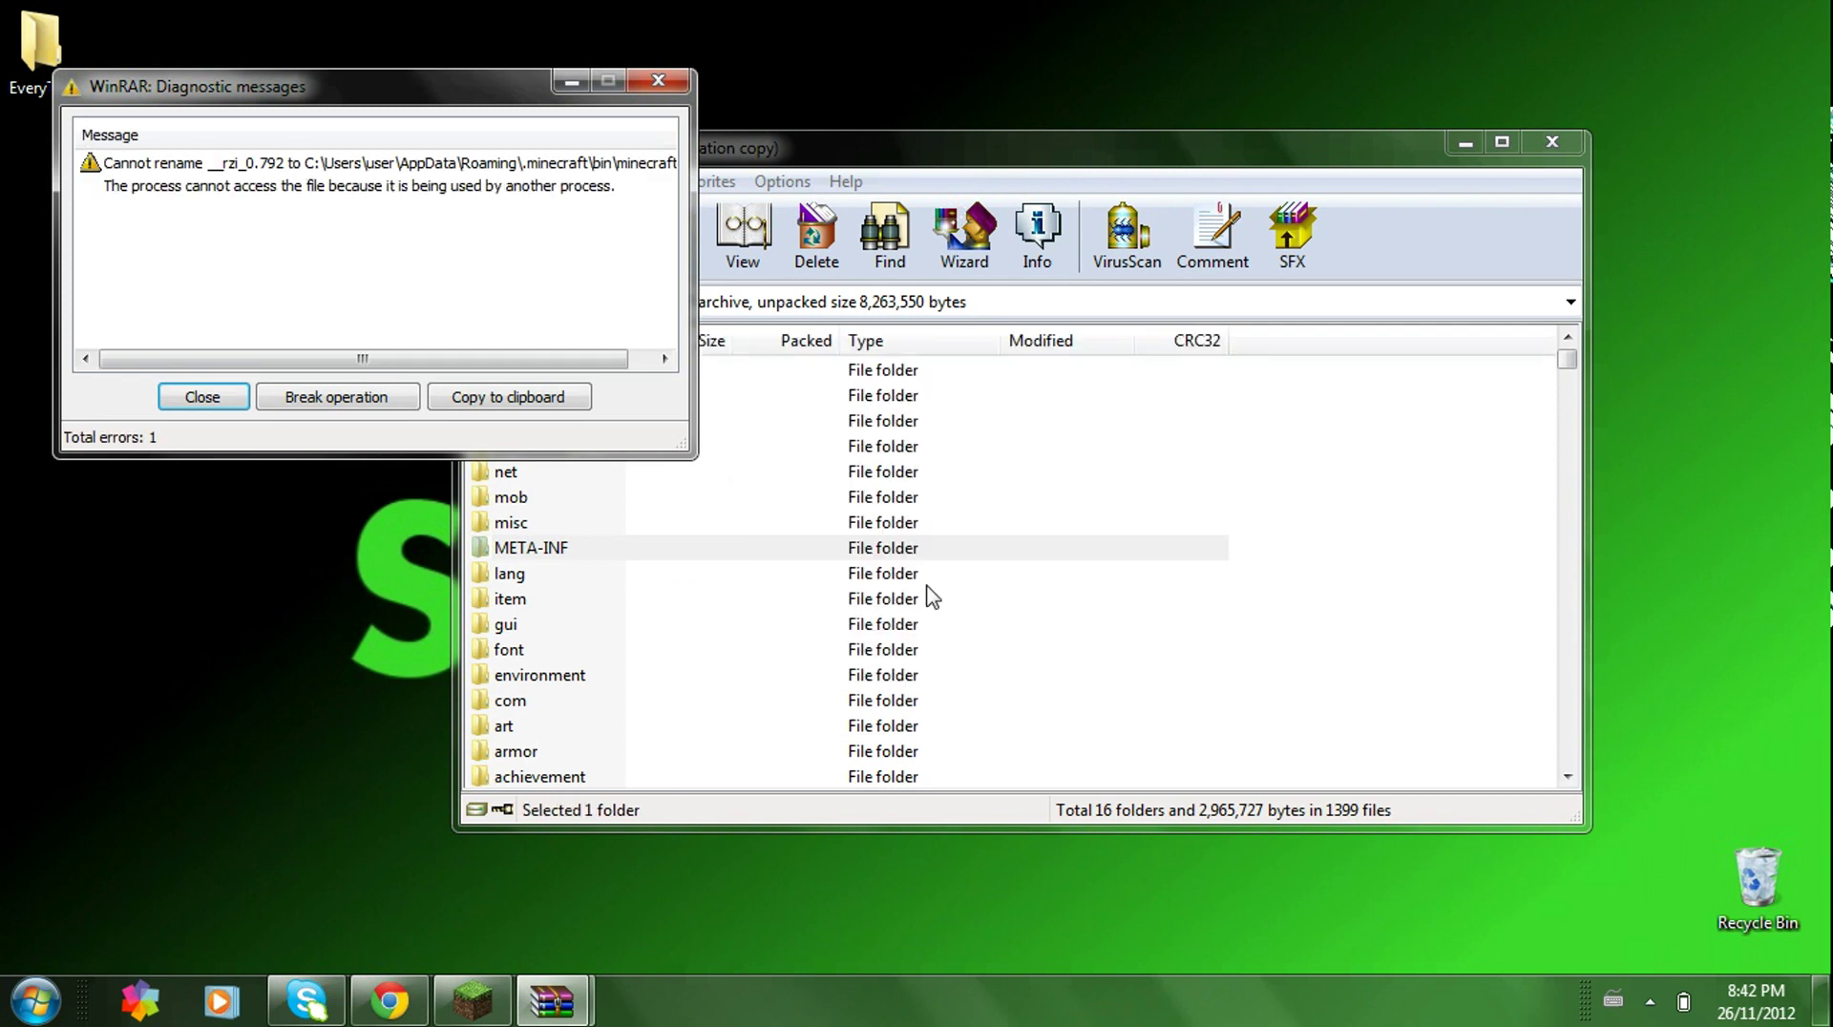
Step: Quit the running Minecraft, delete META-INF successfully, and open the Forge universal zip
click(498, 1011)
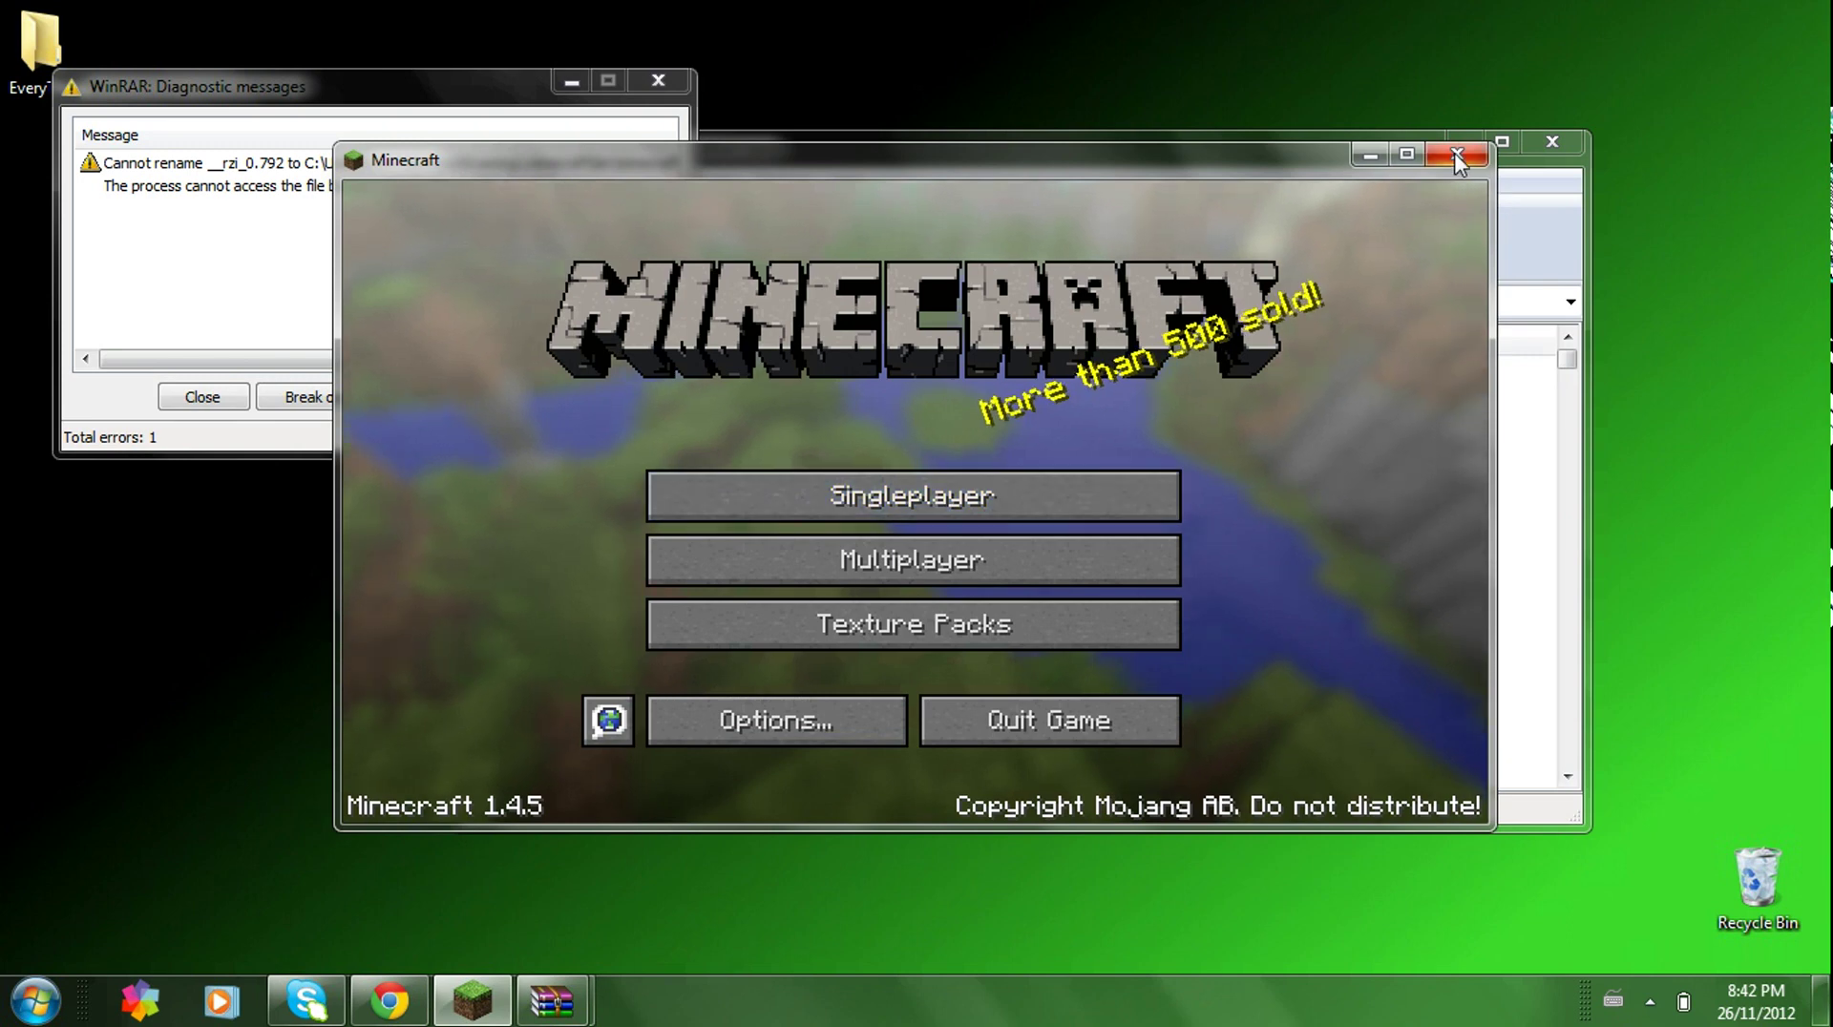
click(1455, 153)
click(658, 82)
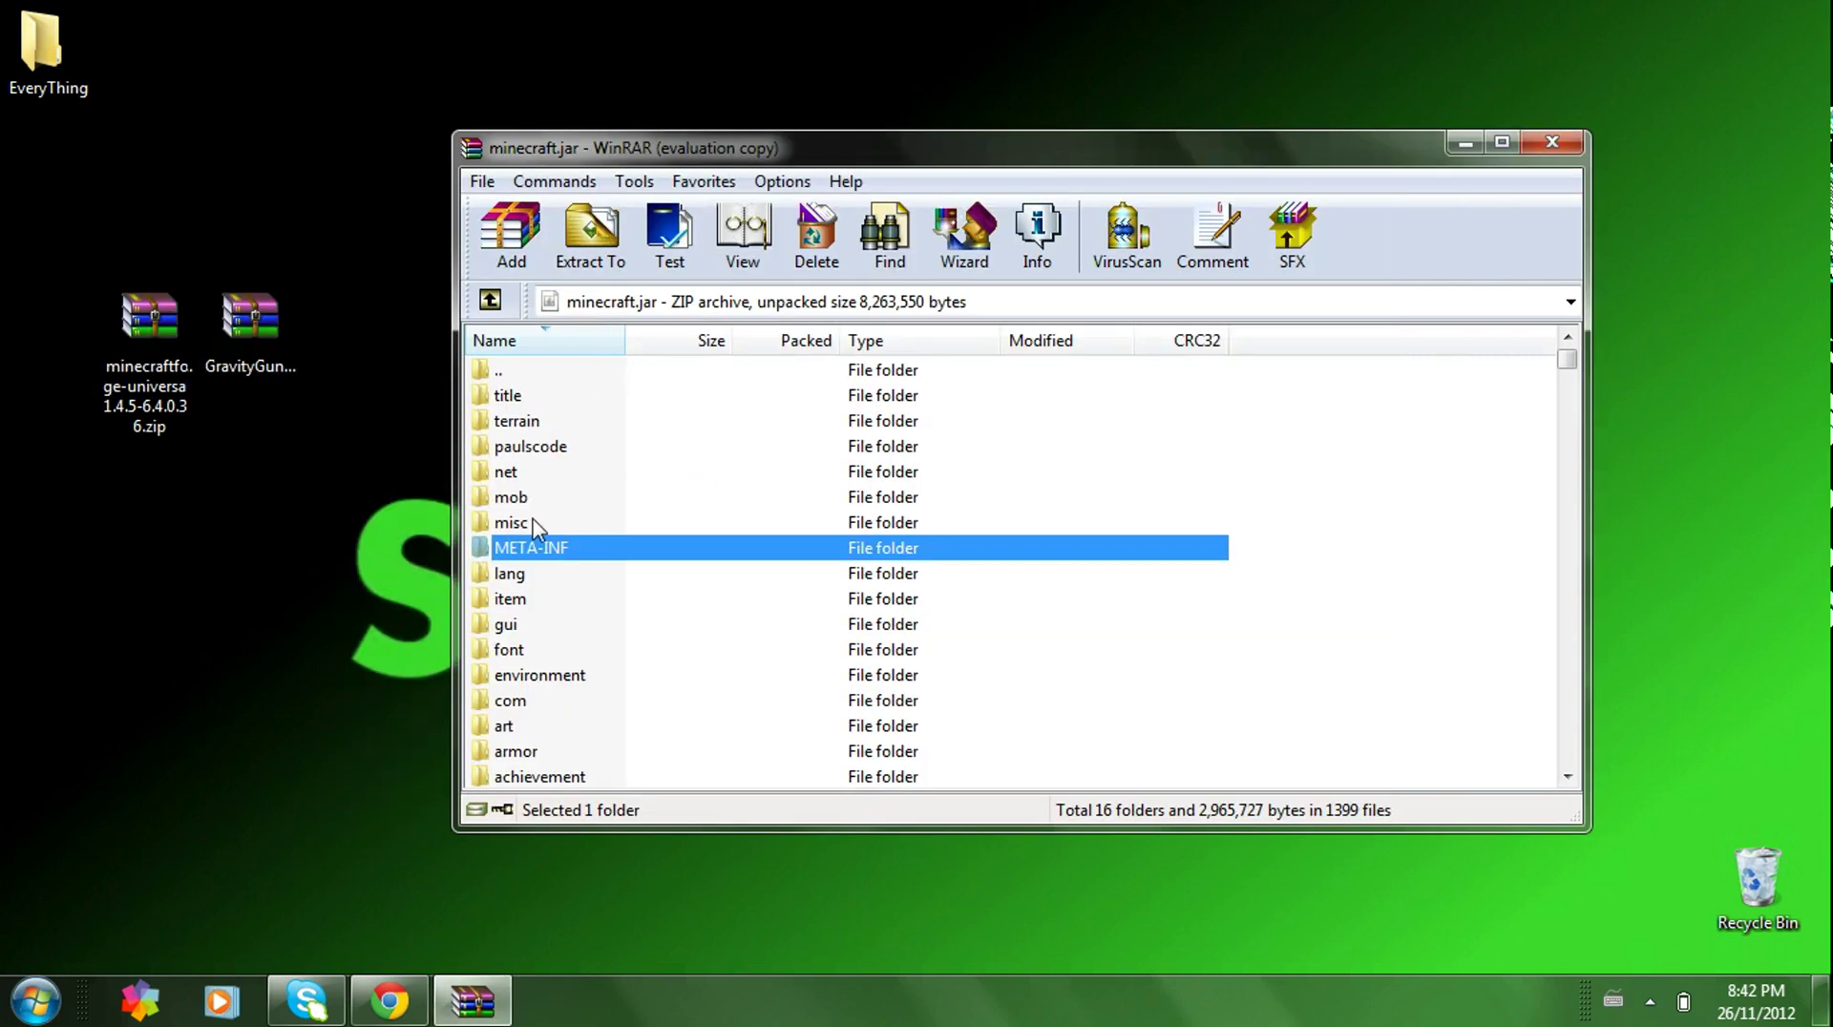
click(827, 271)
click(966, 600)
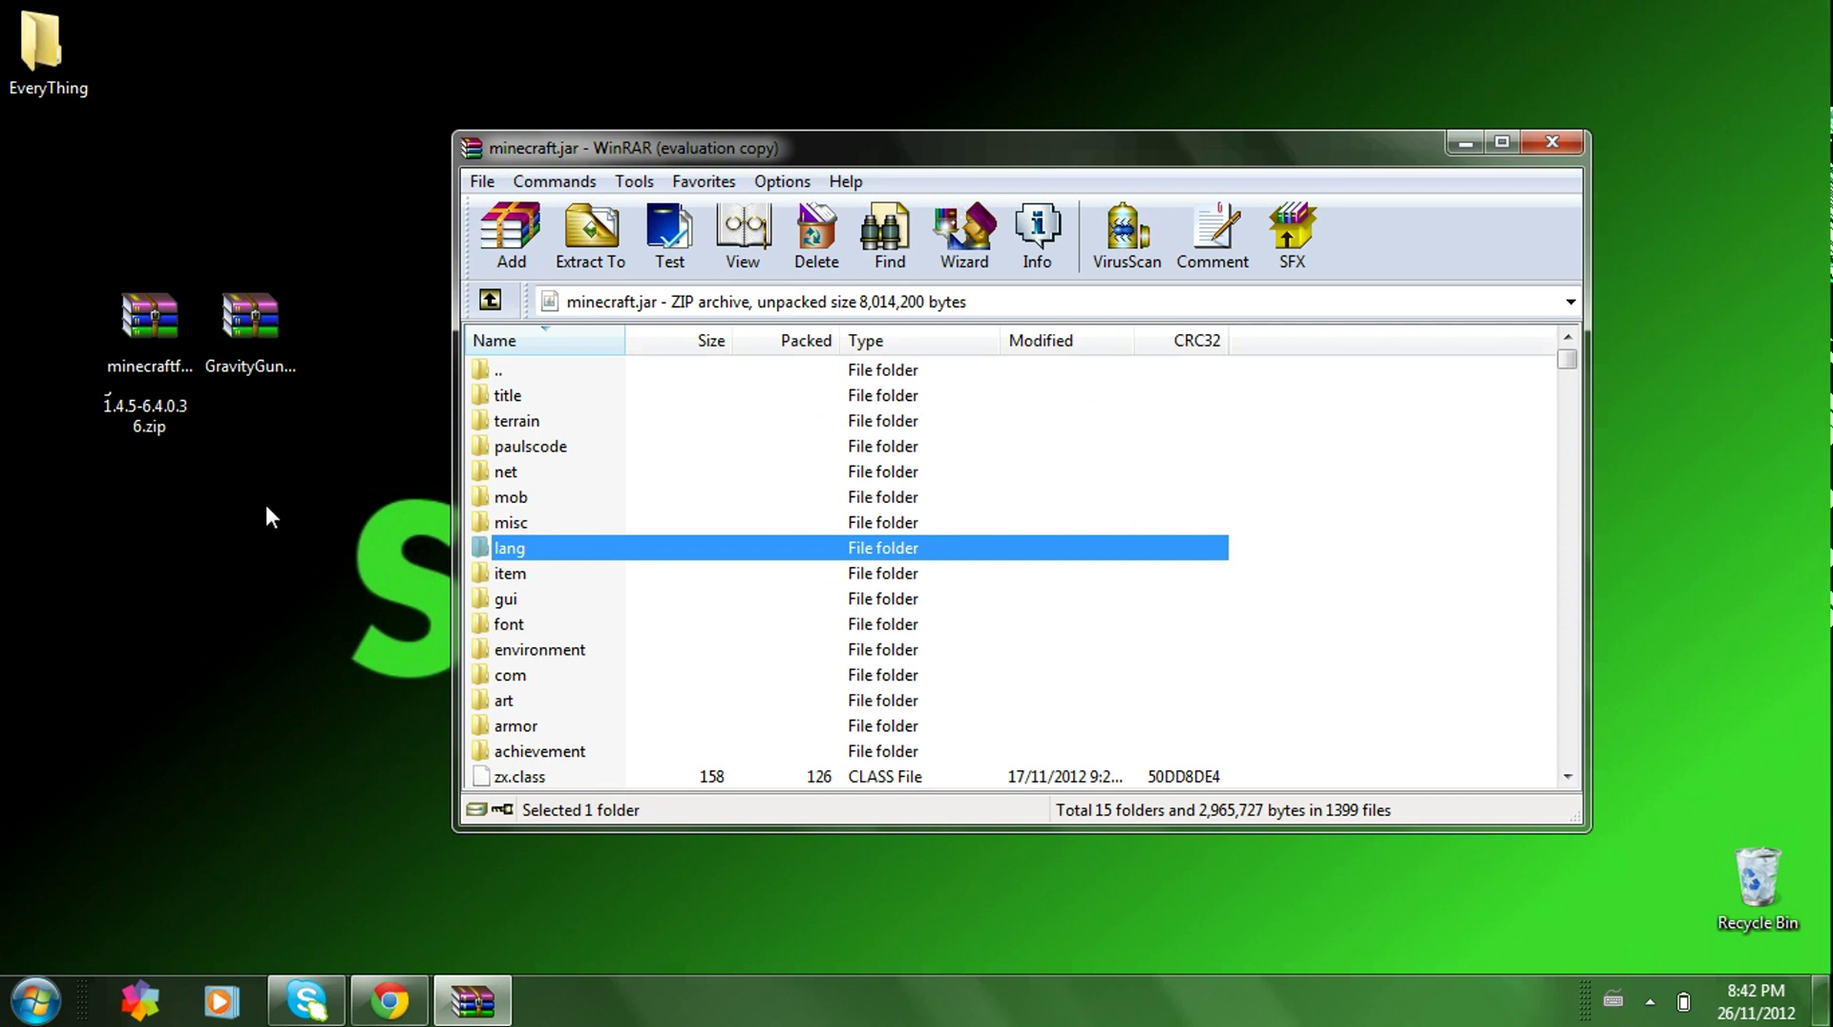
double_click(142, 353)
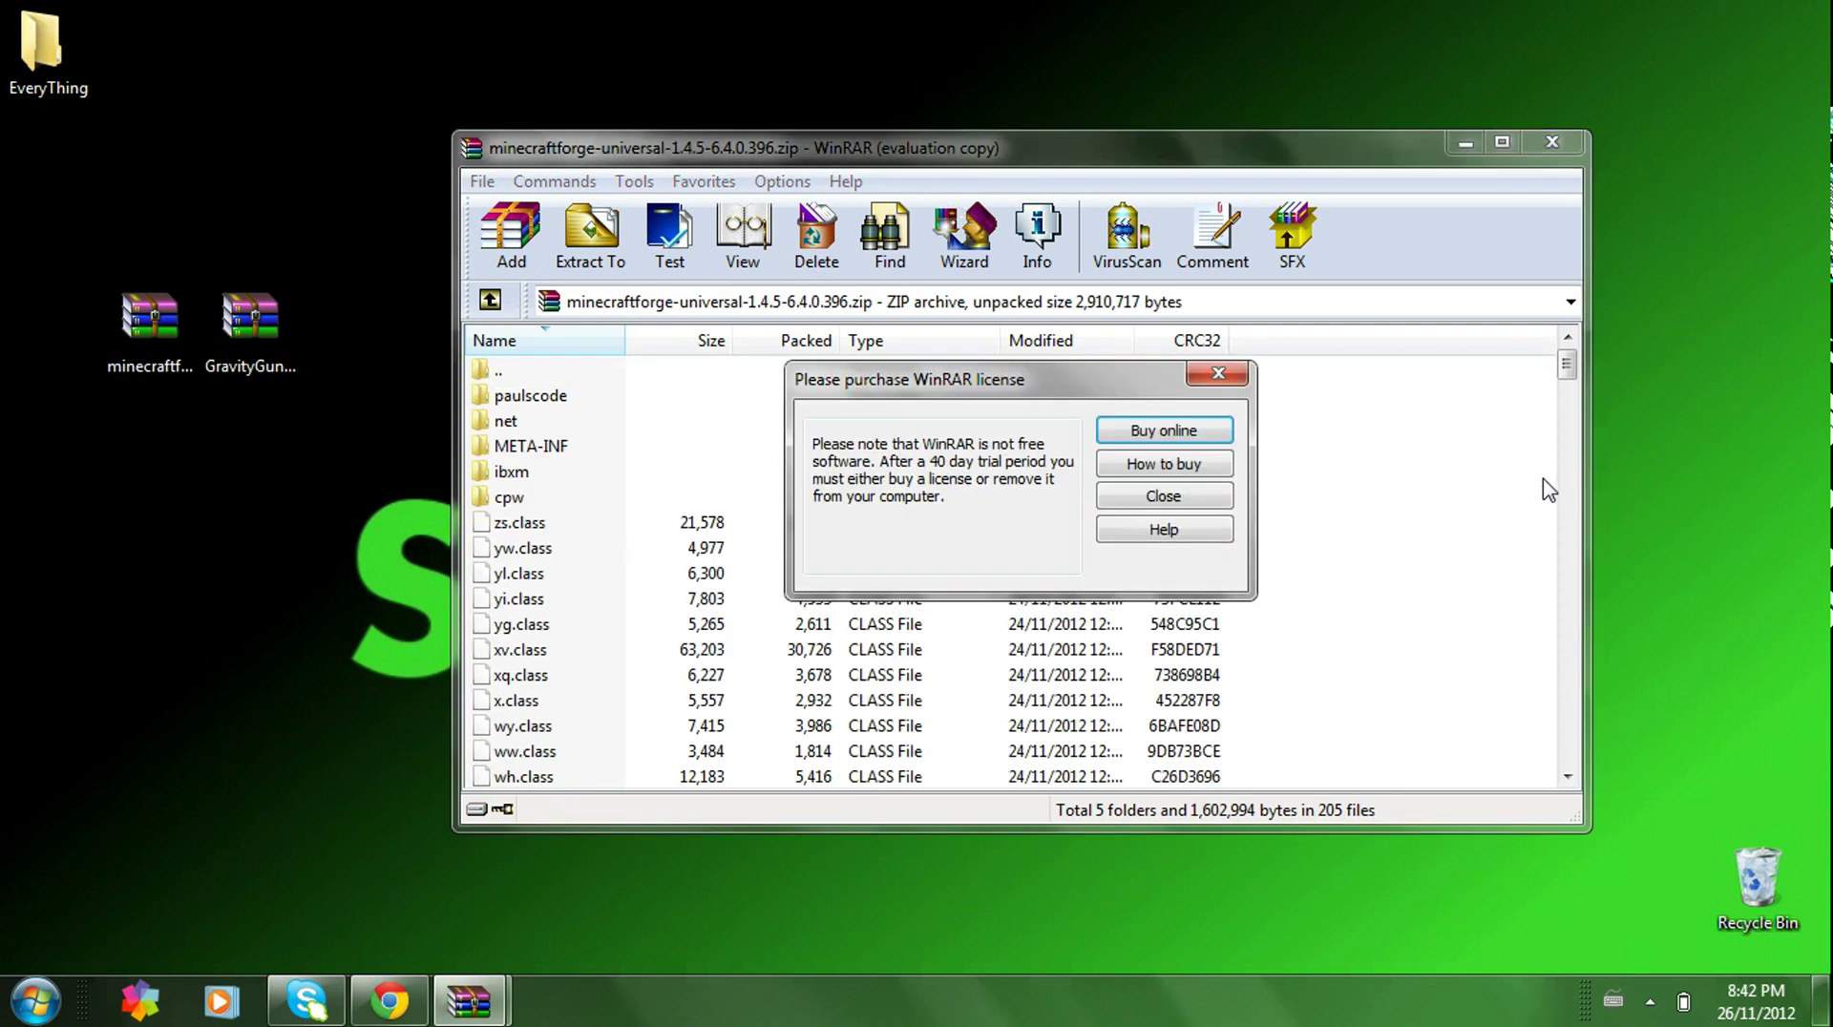
Step: Select all files in the Forge universal zip and add them into minecraft.jar
click(1221, 375)
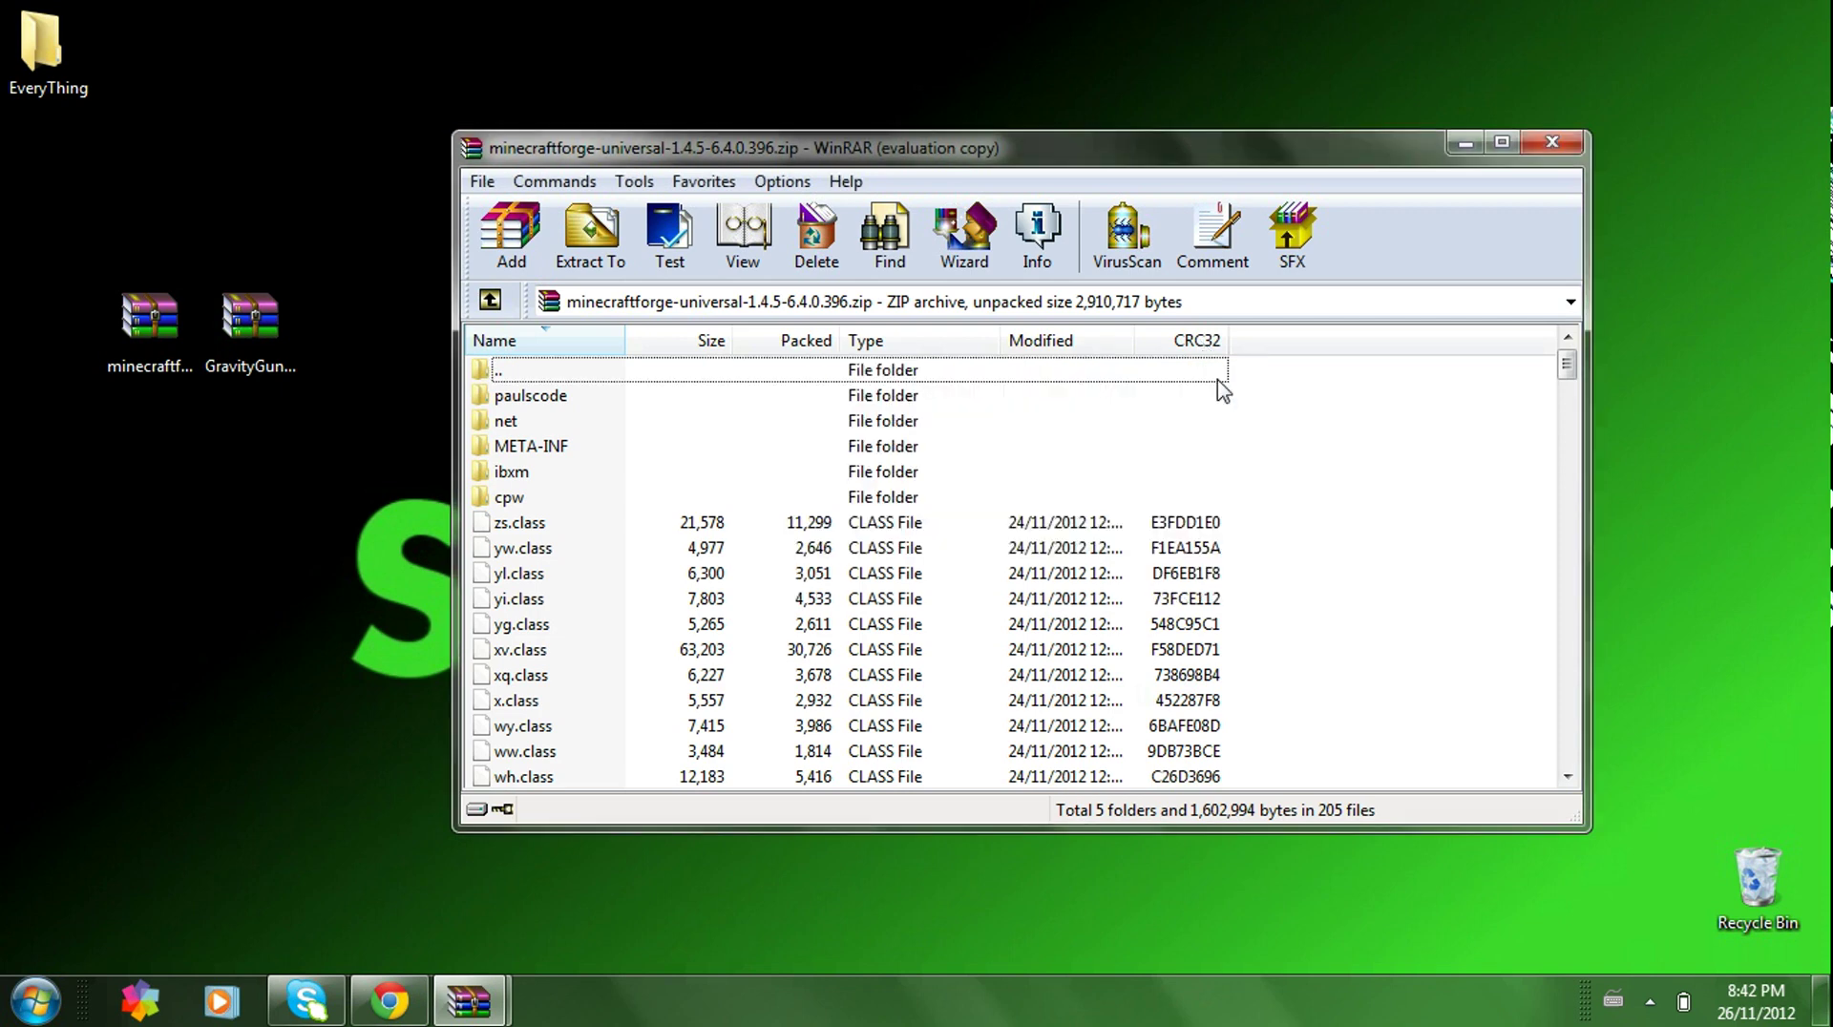
key(ctrl+a)
drag(1053, 145, 1297, 542)
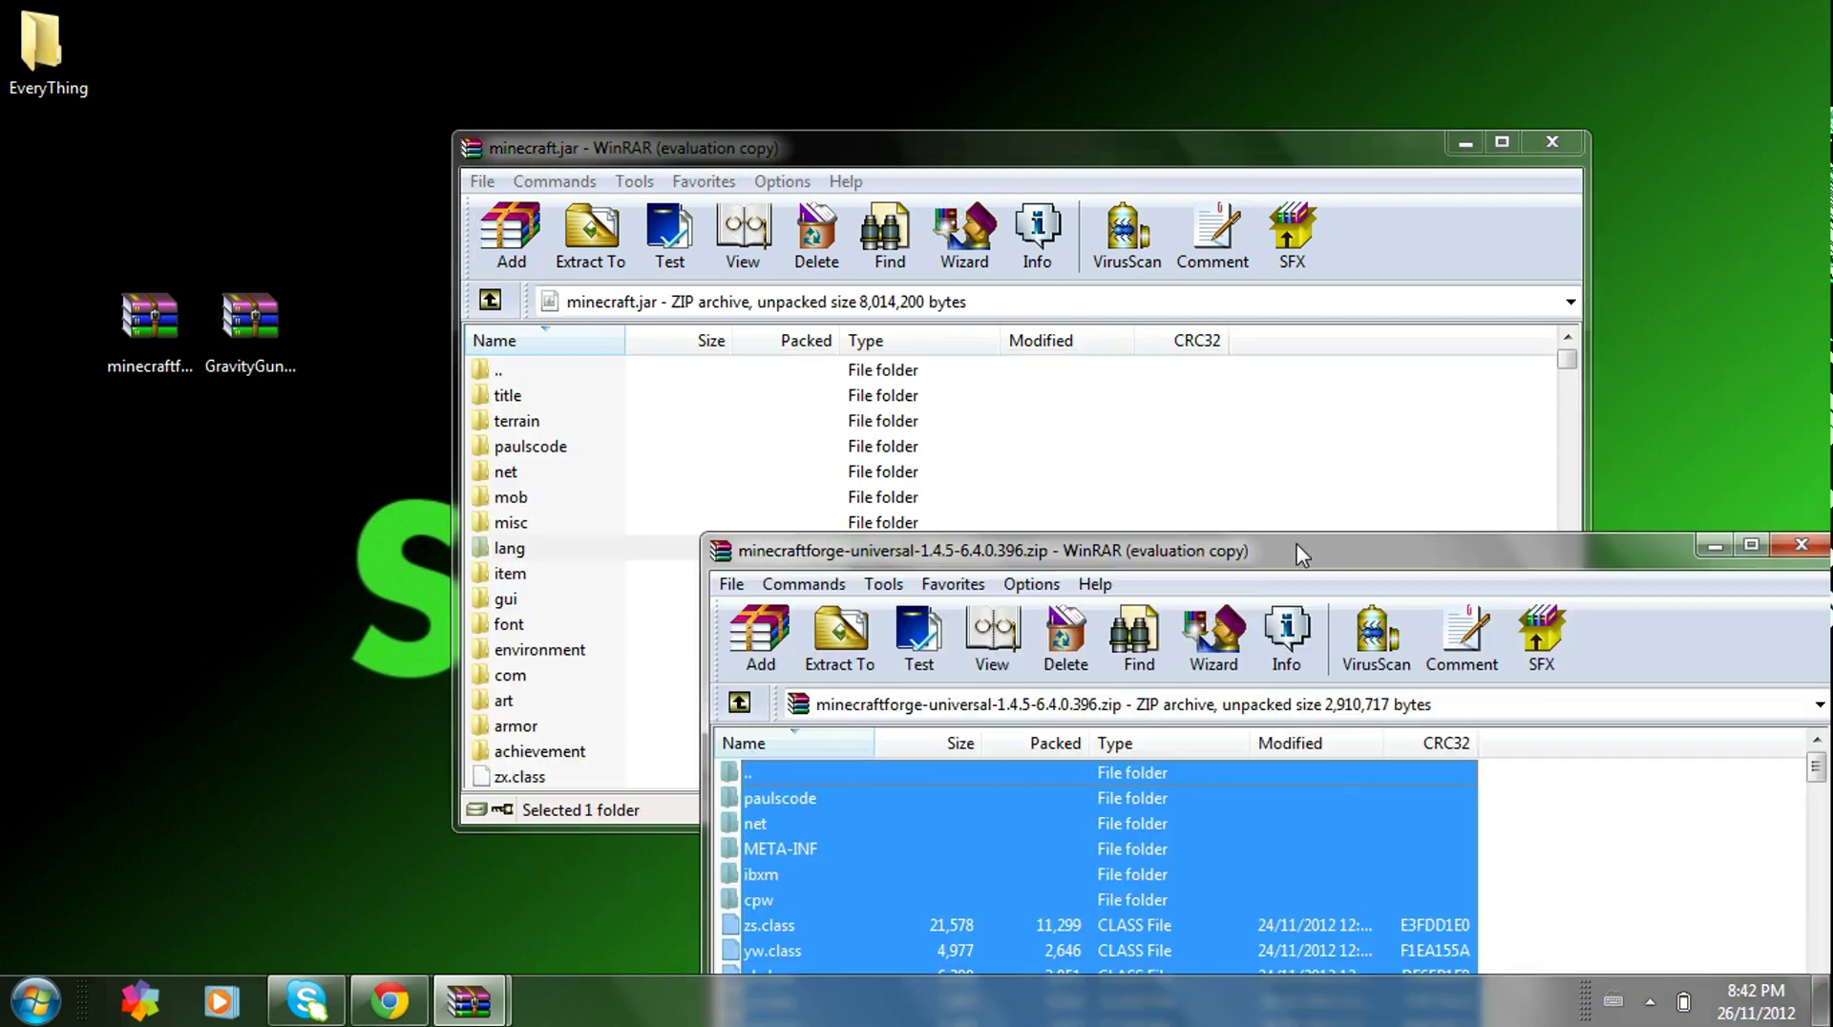
drag(1115, 922, 1238, 437)
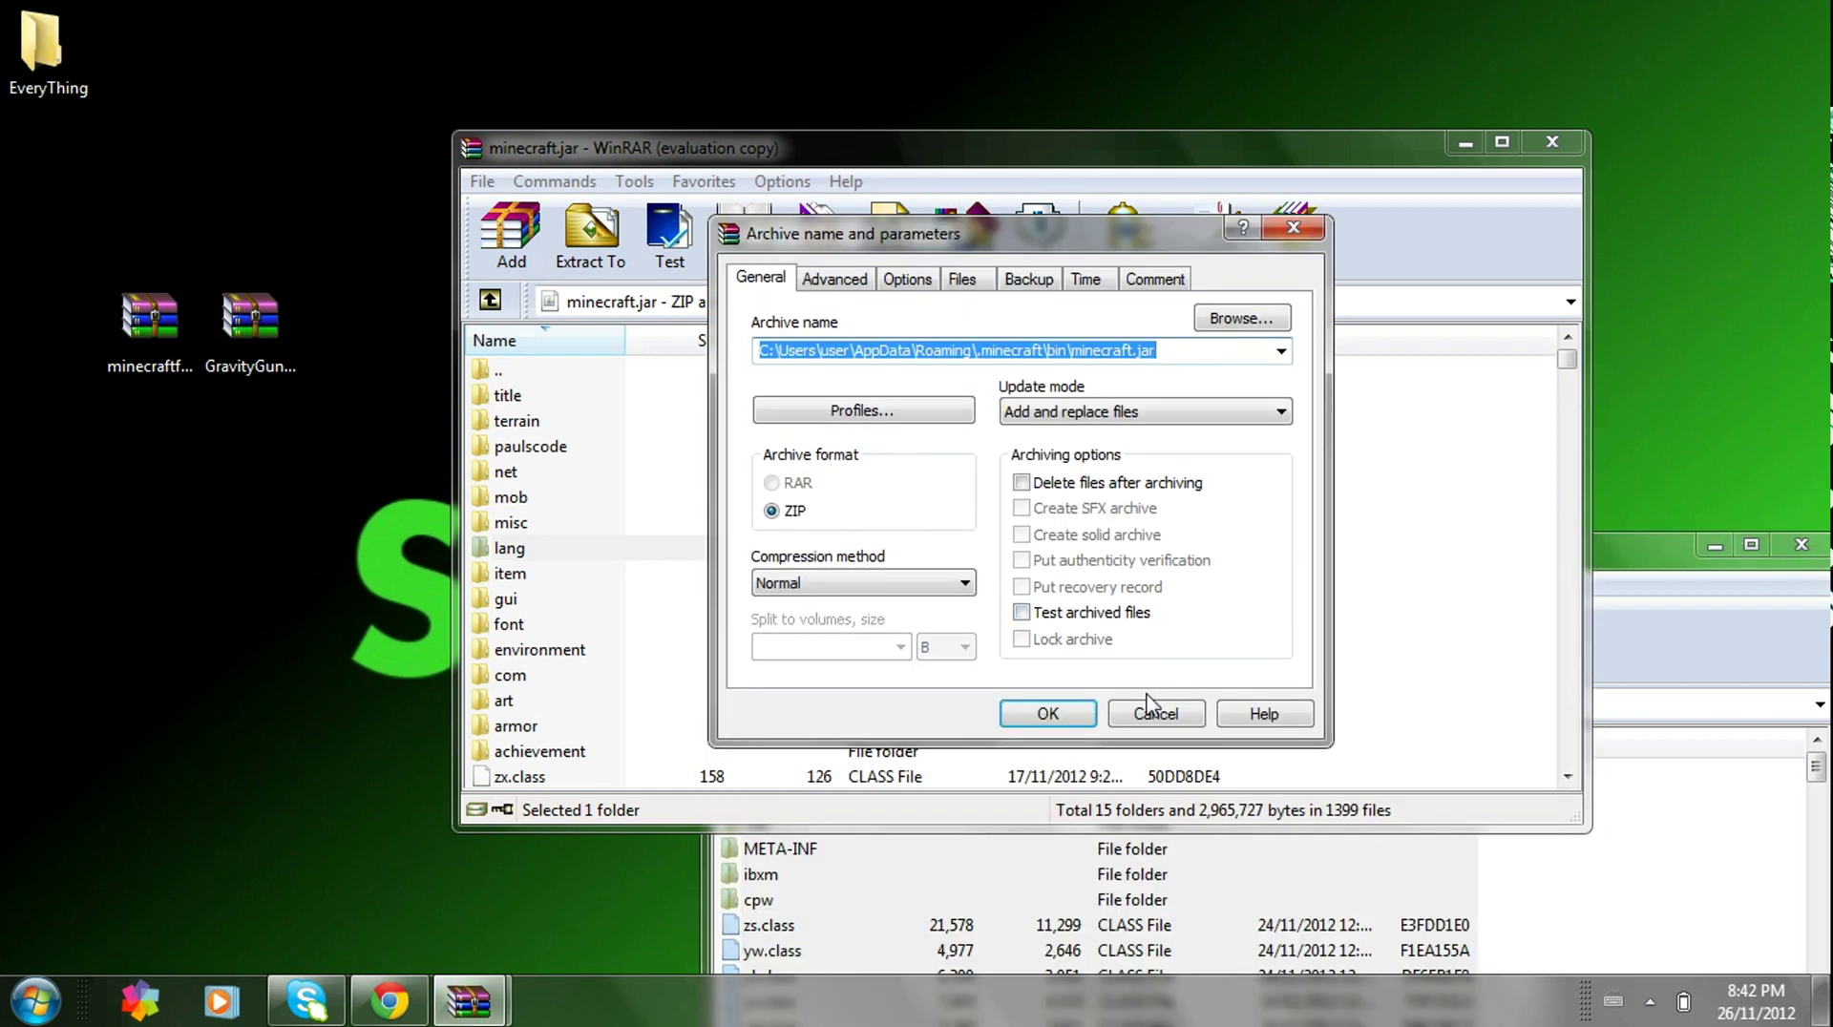
click(1050, 714)
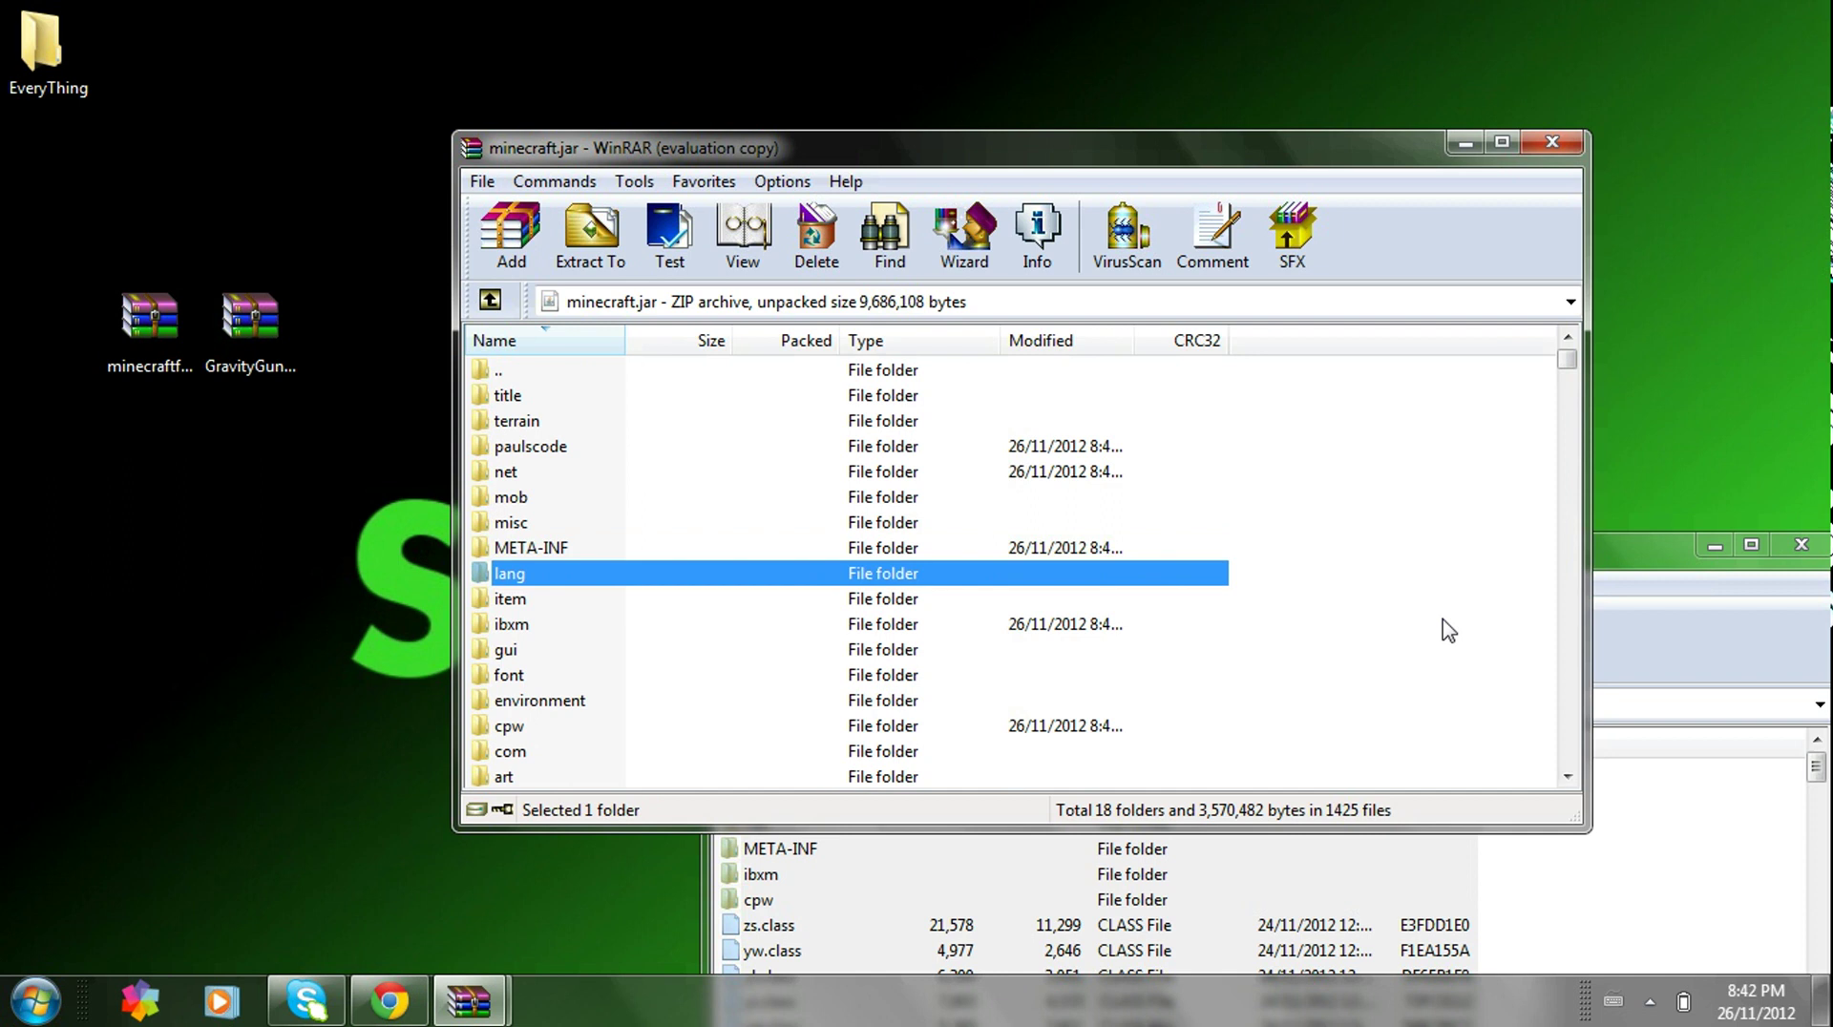
click(1673, 565)
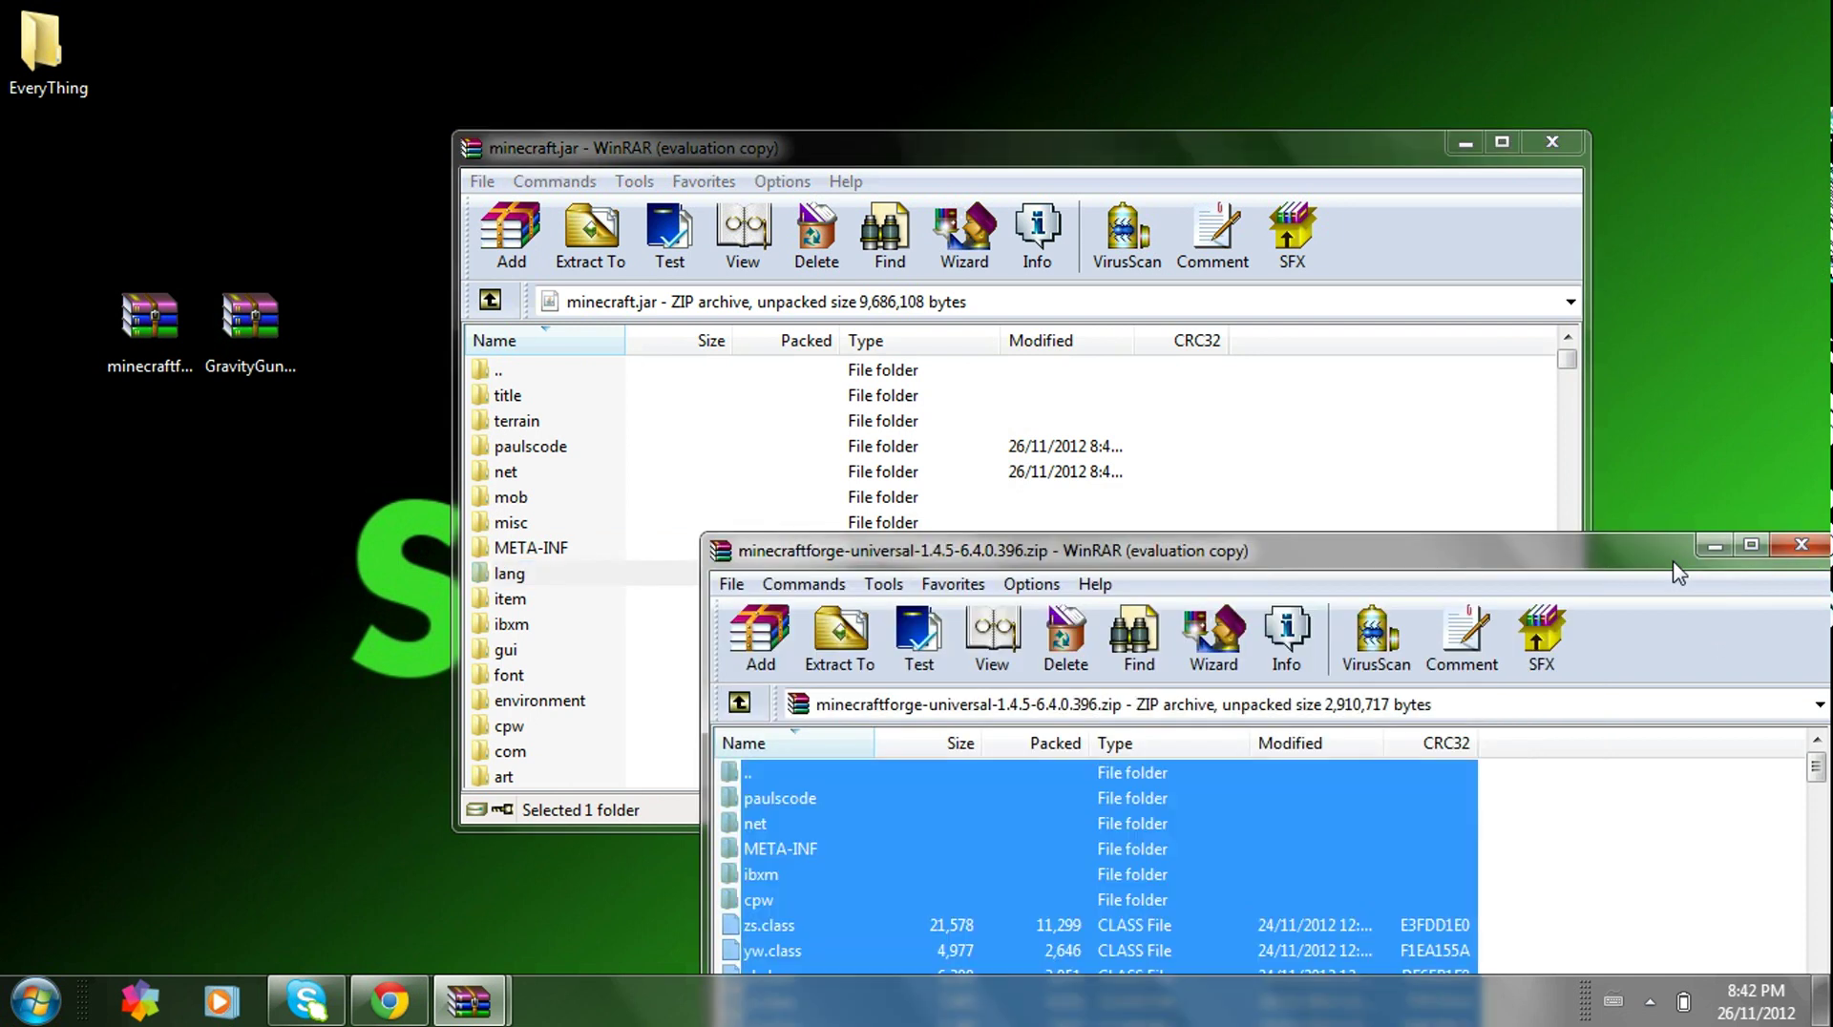
Step: Add gravigun and mcmod.info from GravityGun1.4.5v1.zip into minecraft.jar, then close WinRAR
click(1801, 544)
double_click(267, 367)
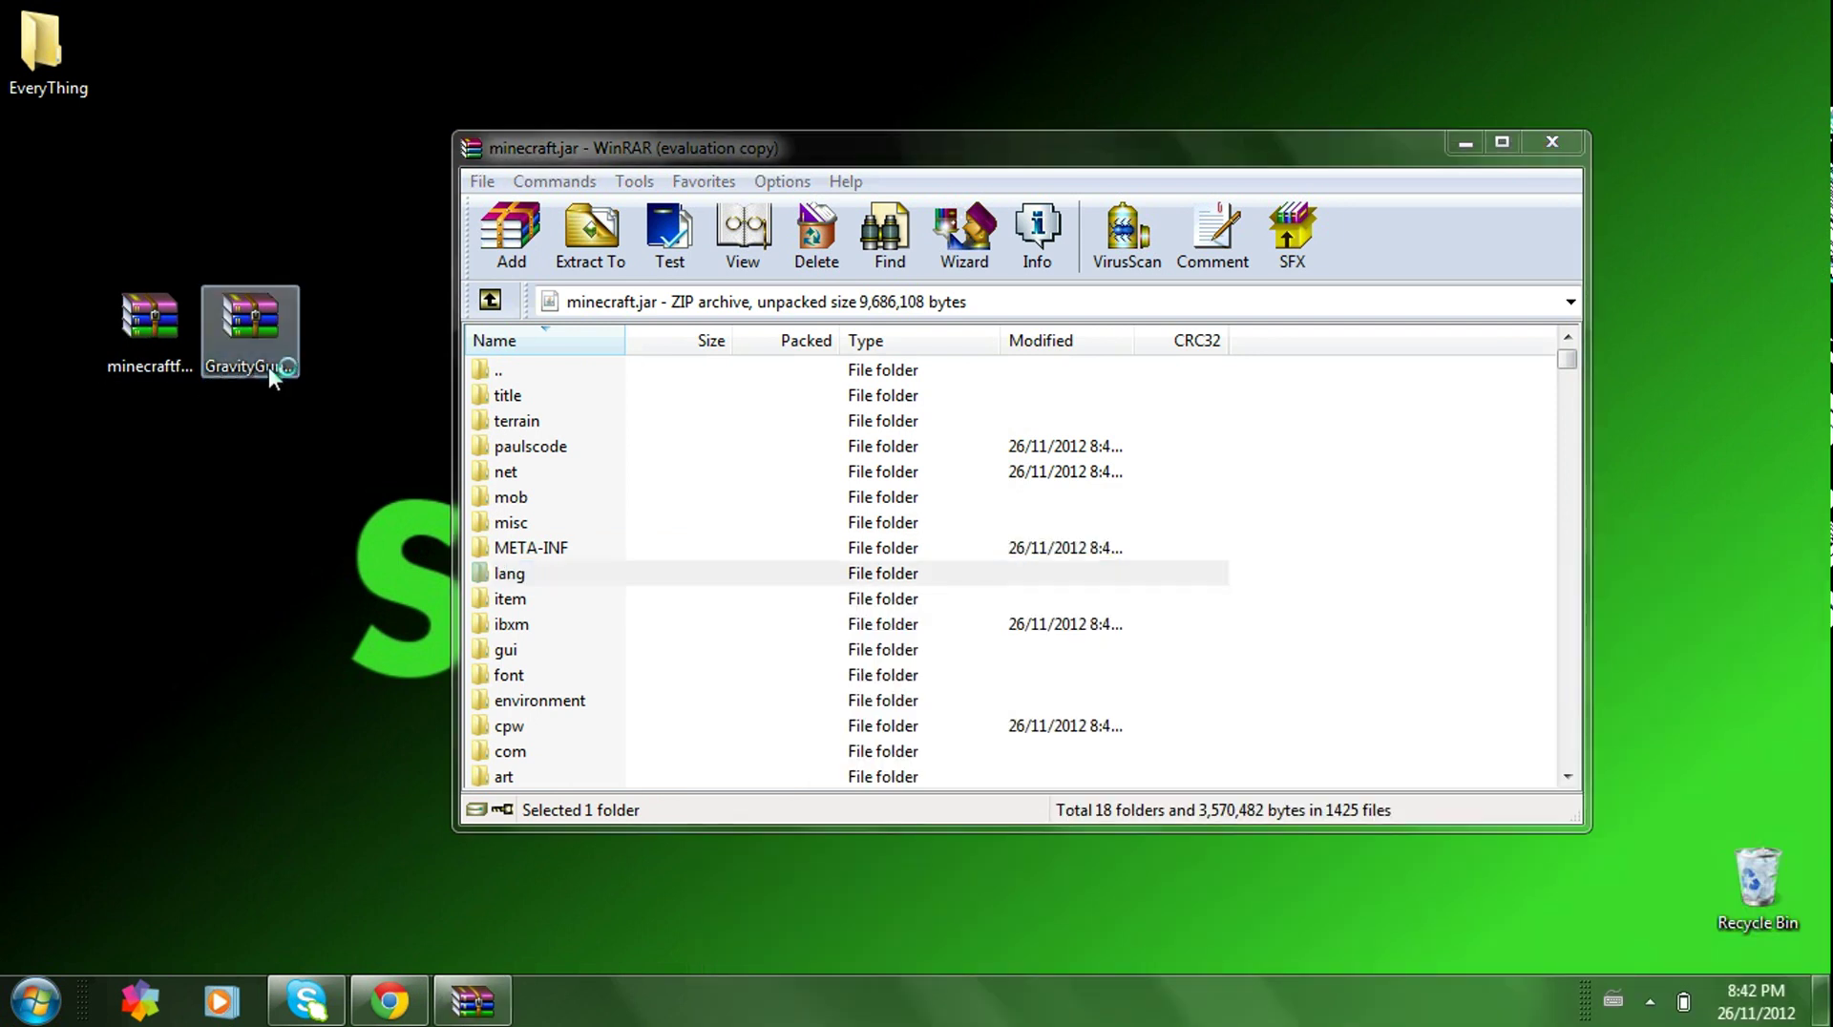
drag(270, 483, 184, 405)
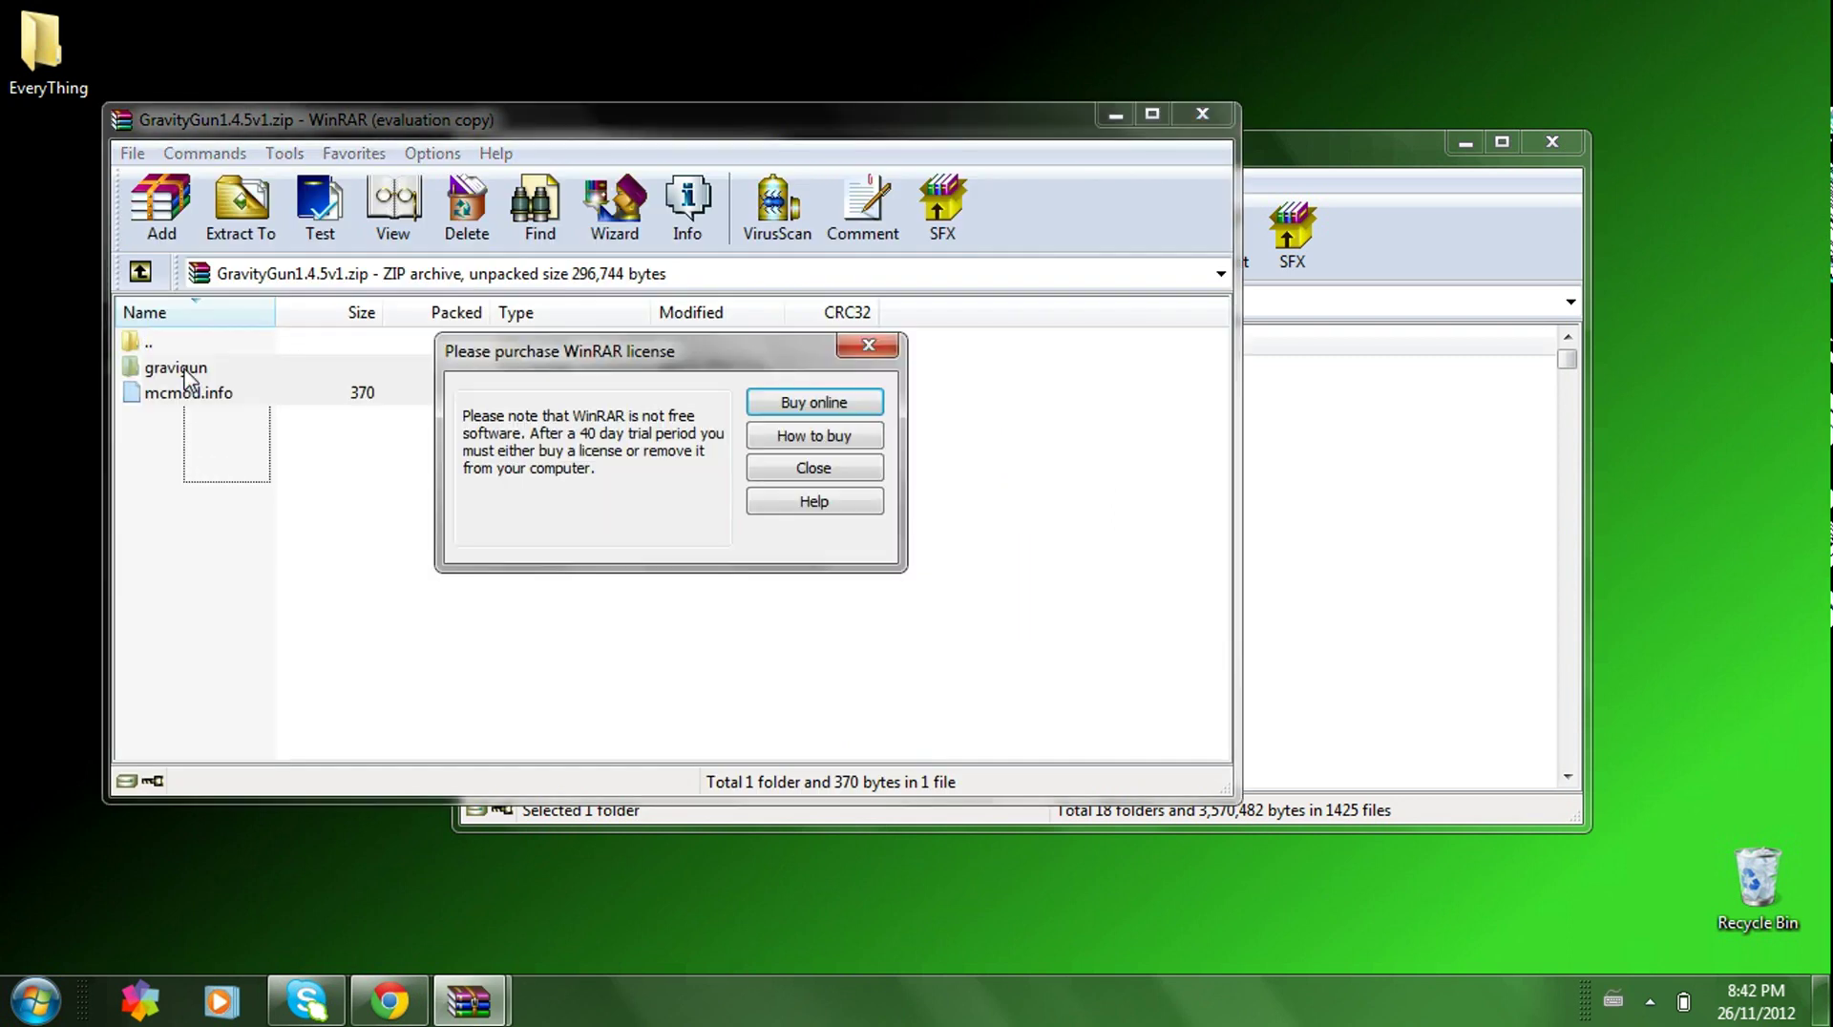
click(870, 348)
drag(286, 358, 335, 507)
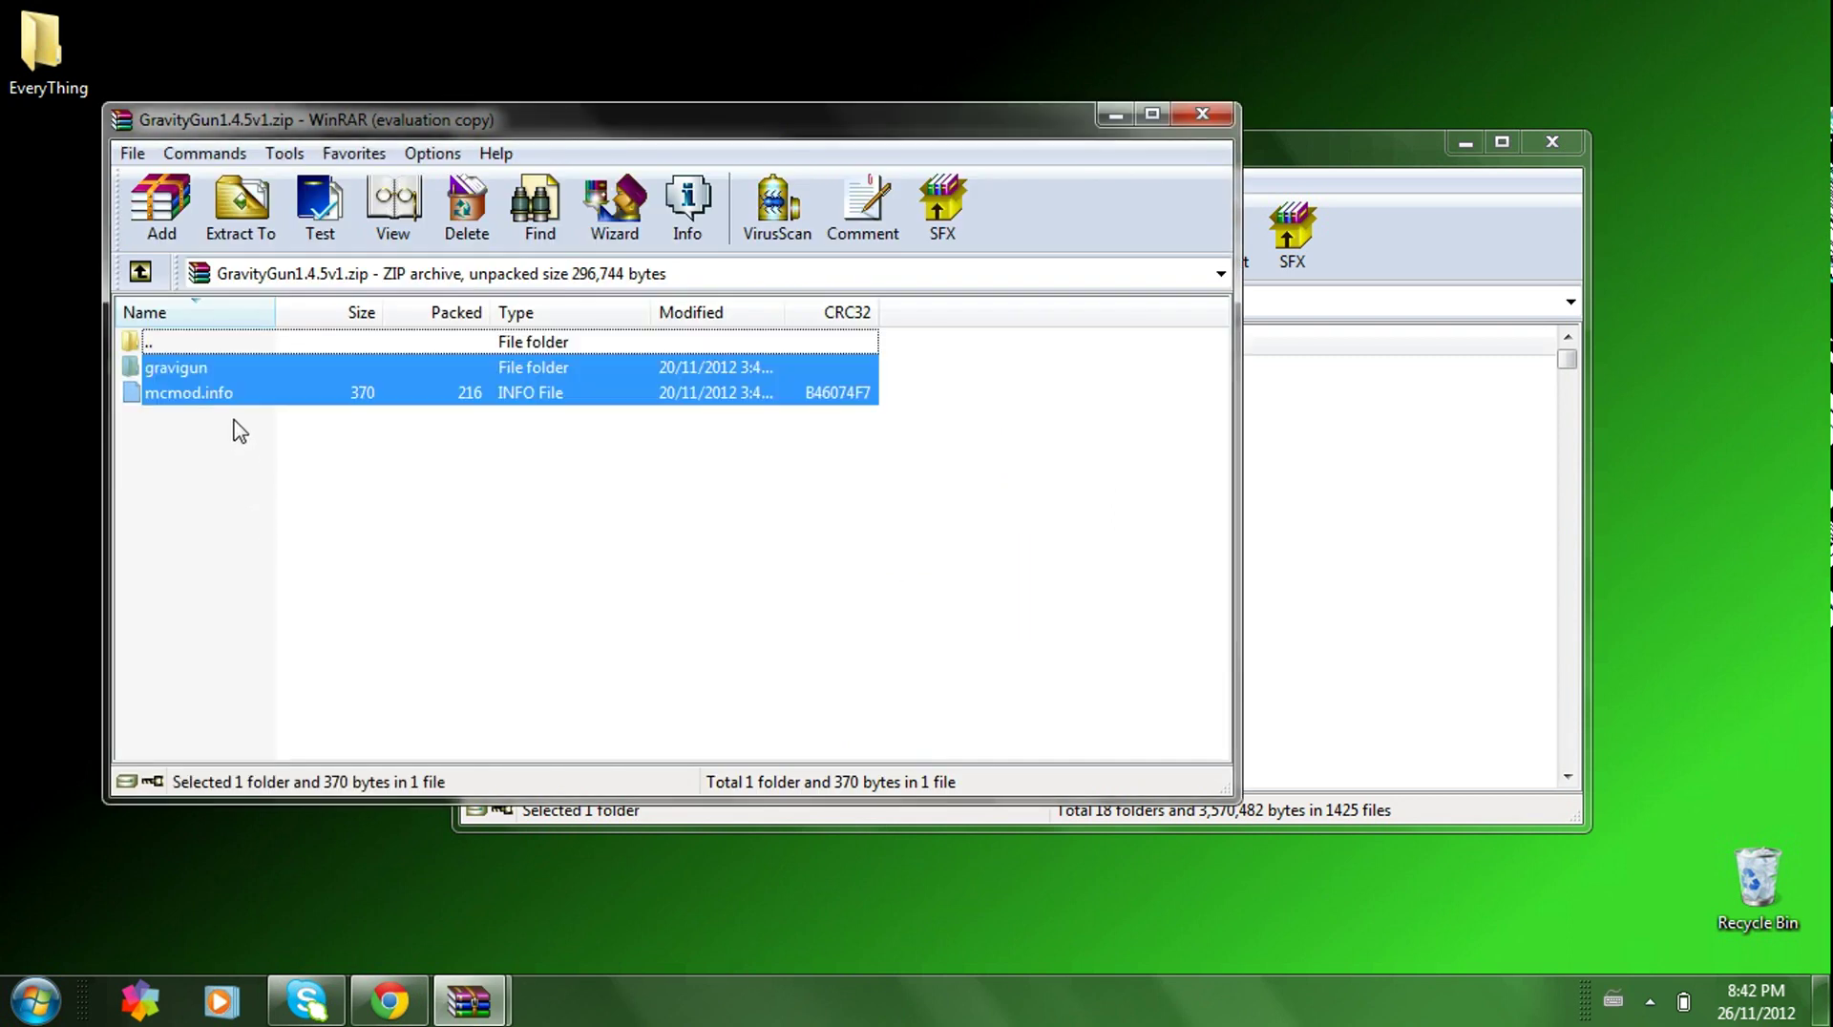
drag(234, 393, 1399, 554)
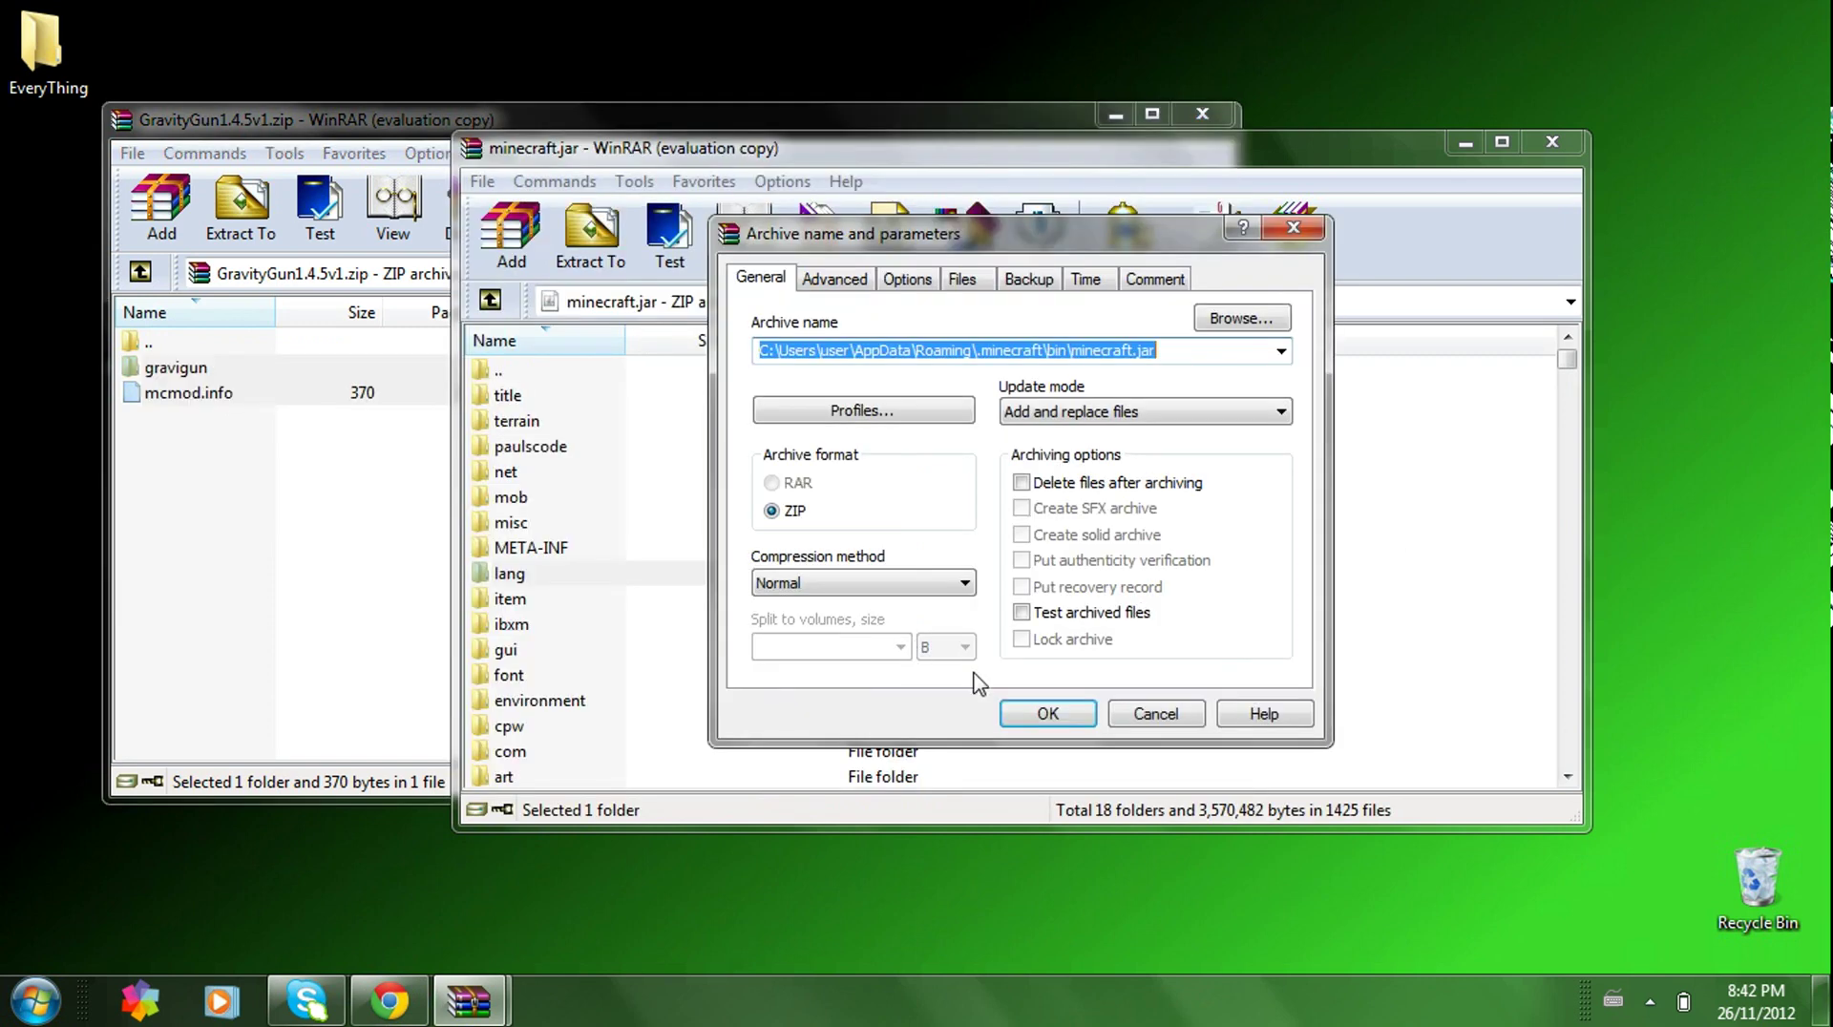
click(1054, 711)
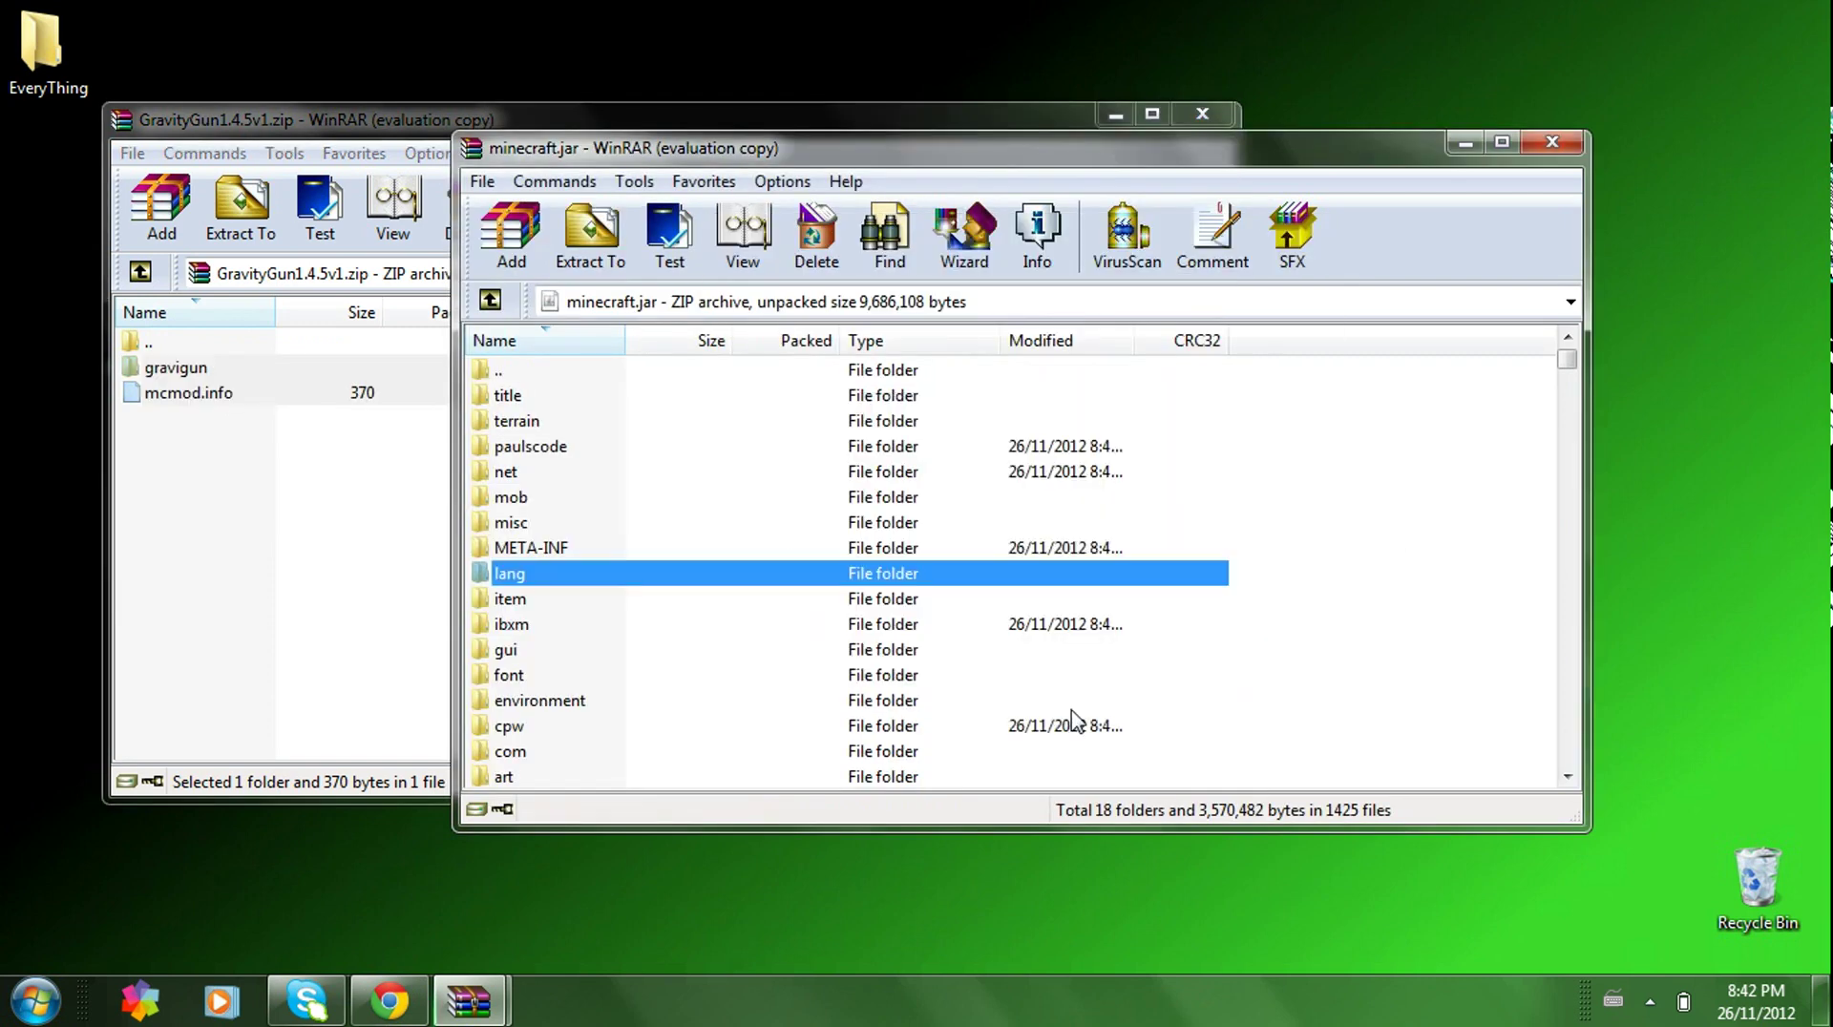
click(1551, 141)
Step: Close the Gravity Gun archive, start Minecraft.exe from EveryThing\Games, and log in to Forge-modded 1.4.5
click(1217, 115)
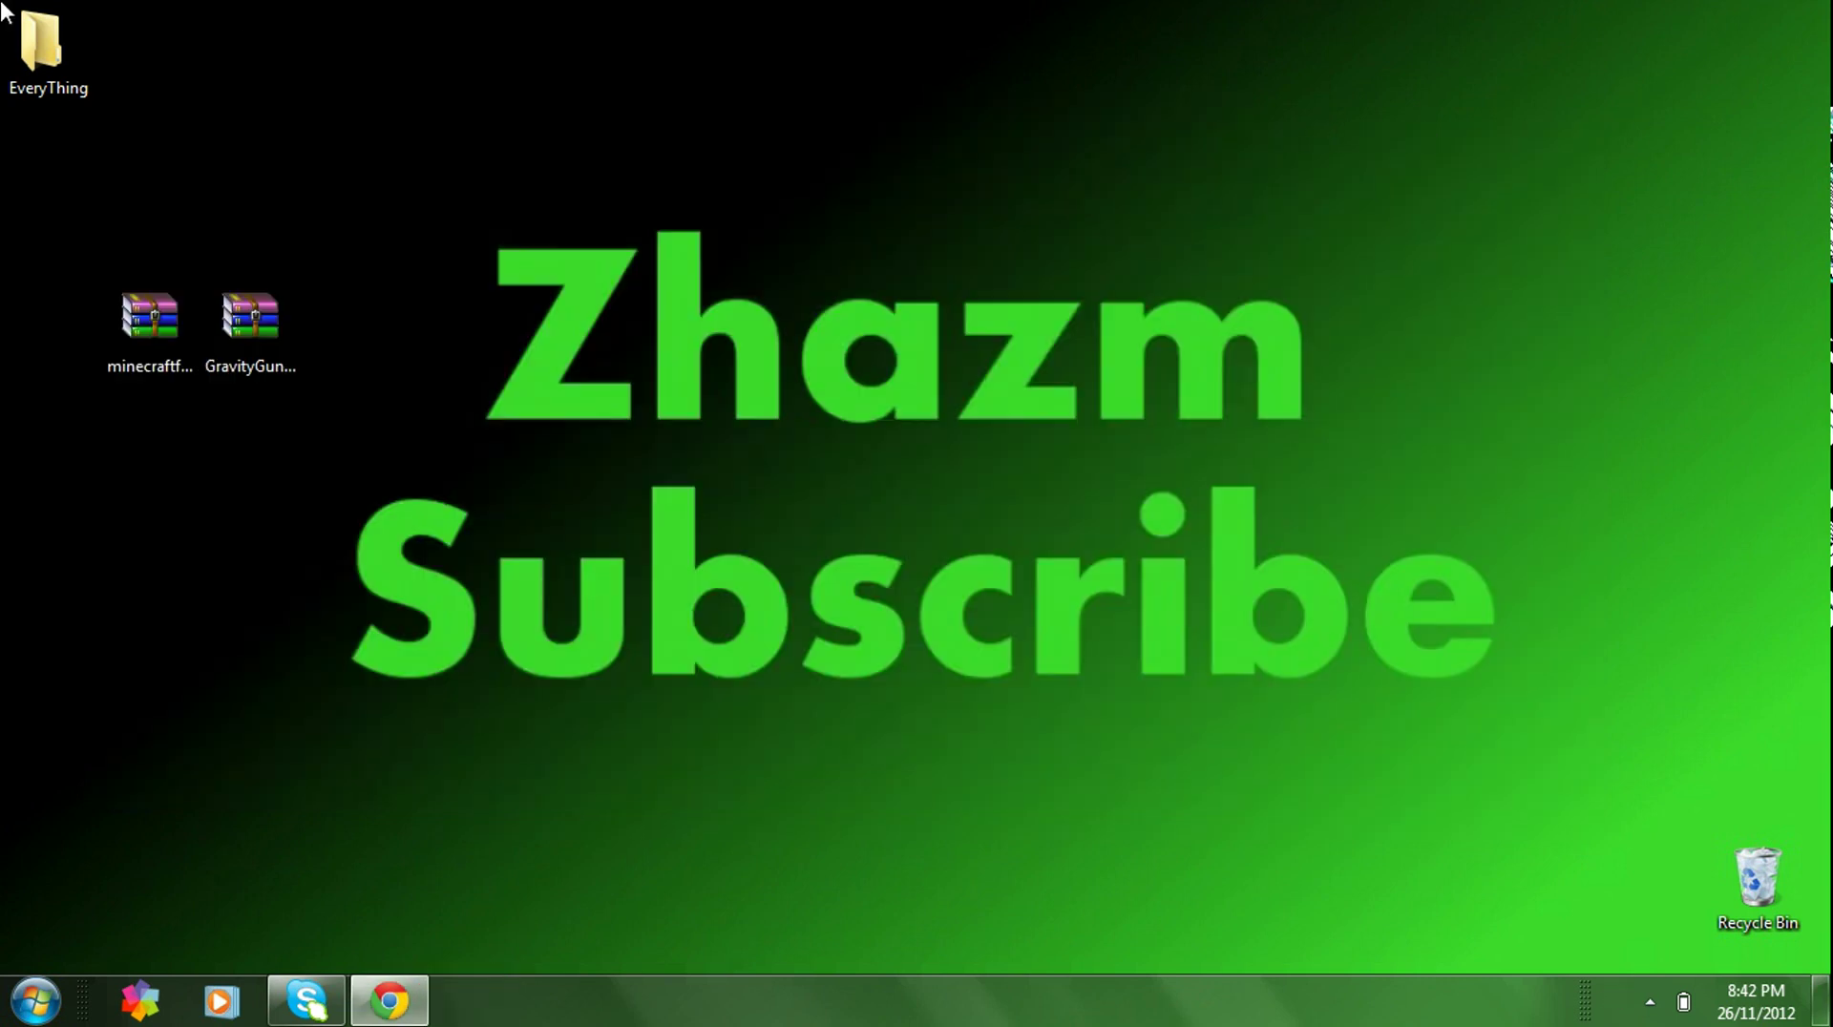
double_click(42, 43)
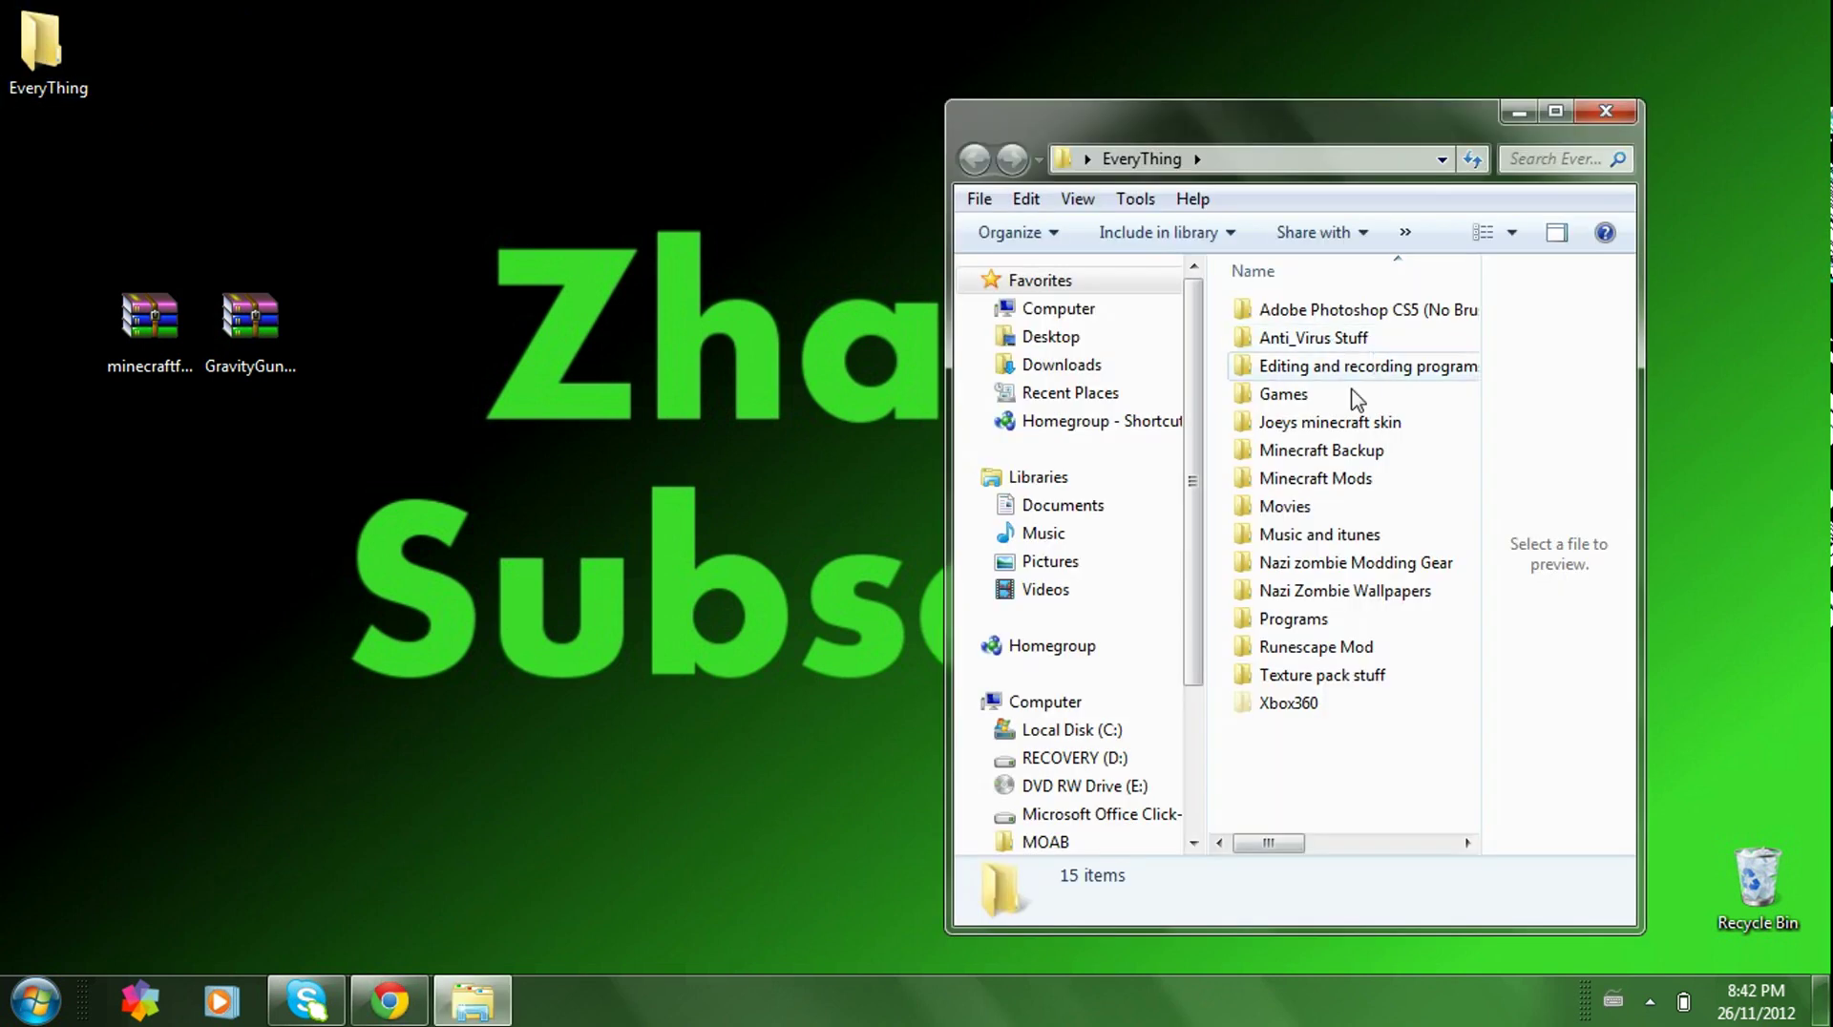
double_click(1336, 274)
click(1306, 339)
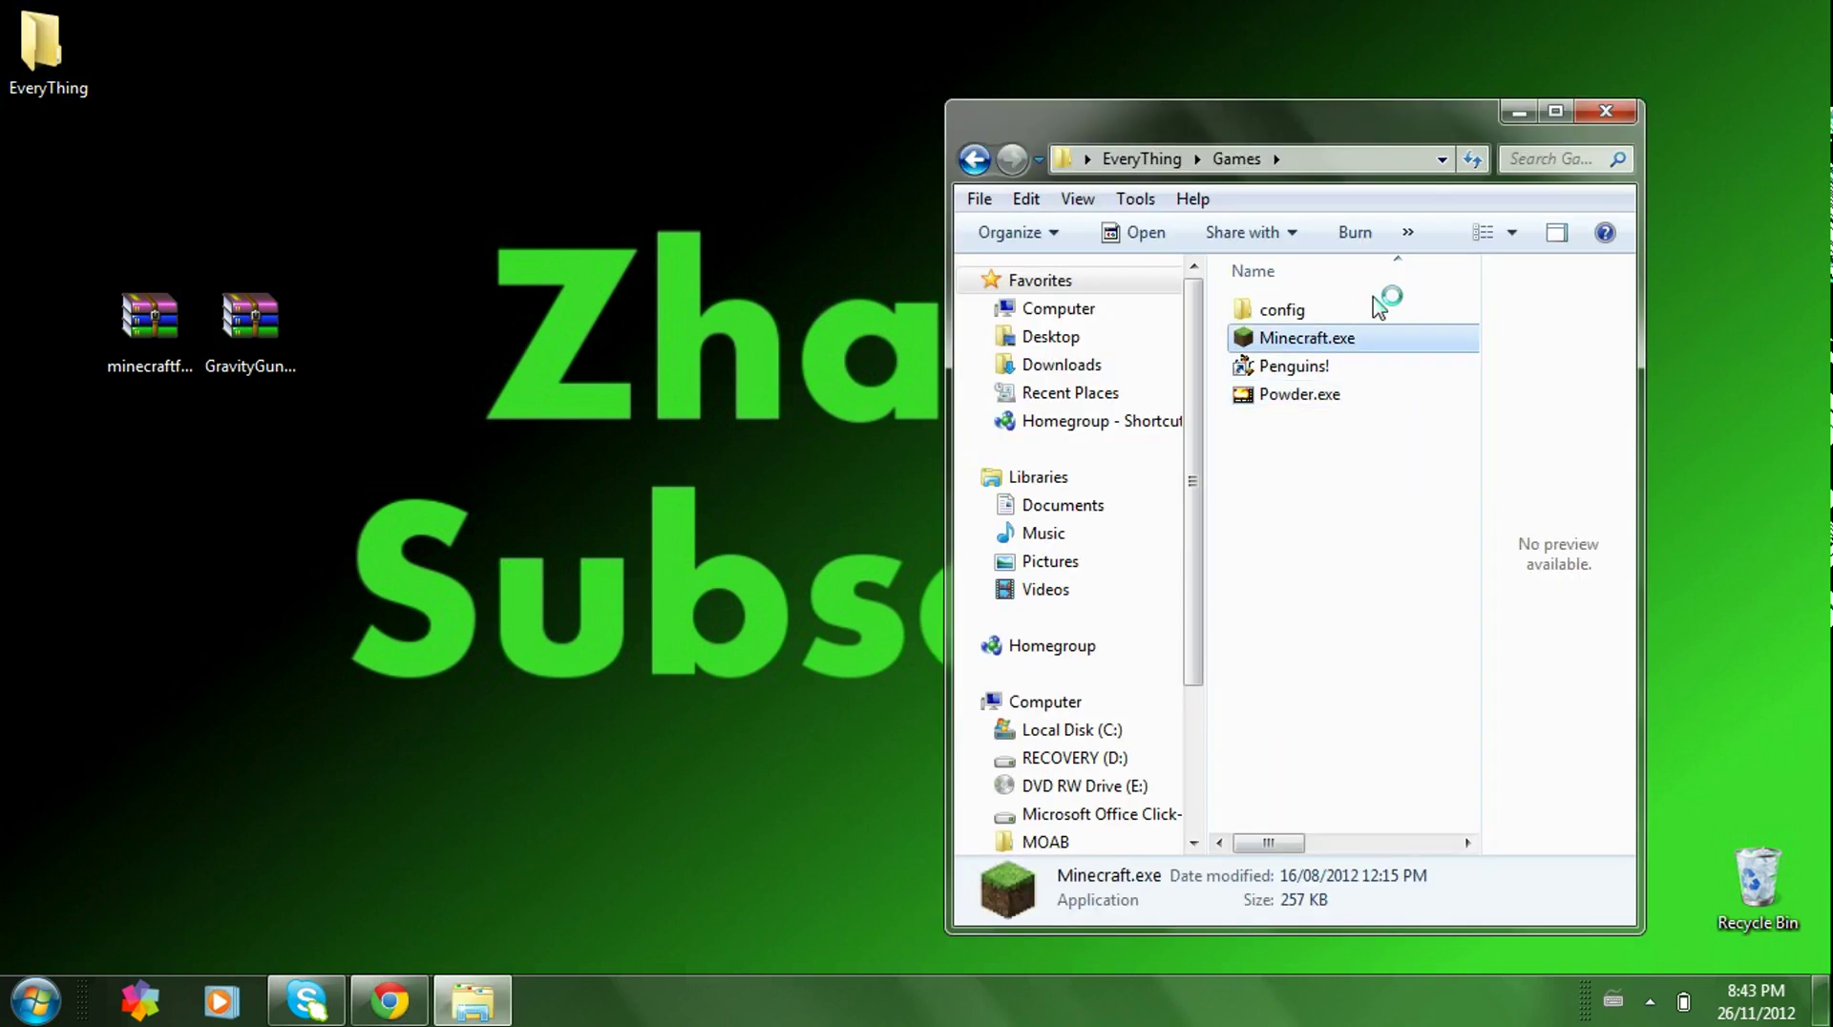
click(1608, 113)
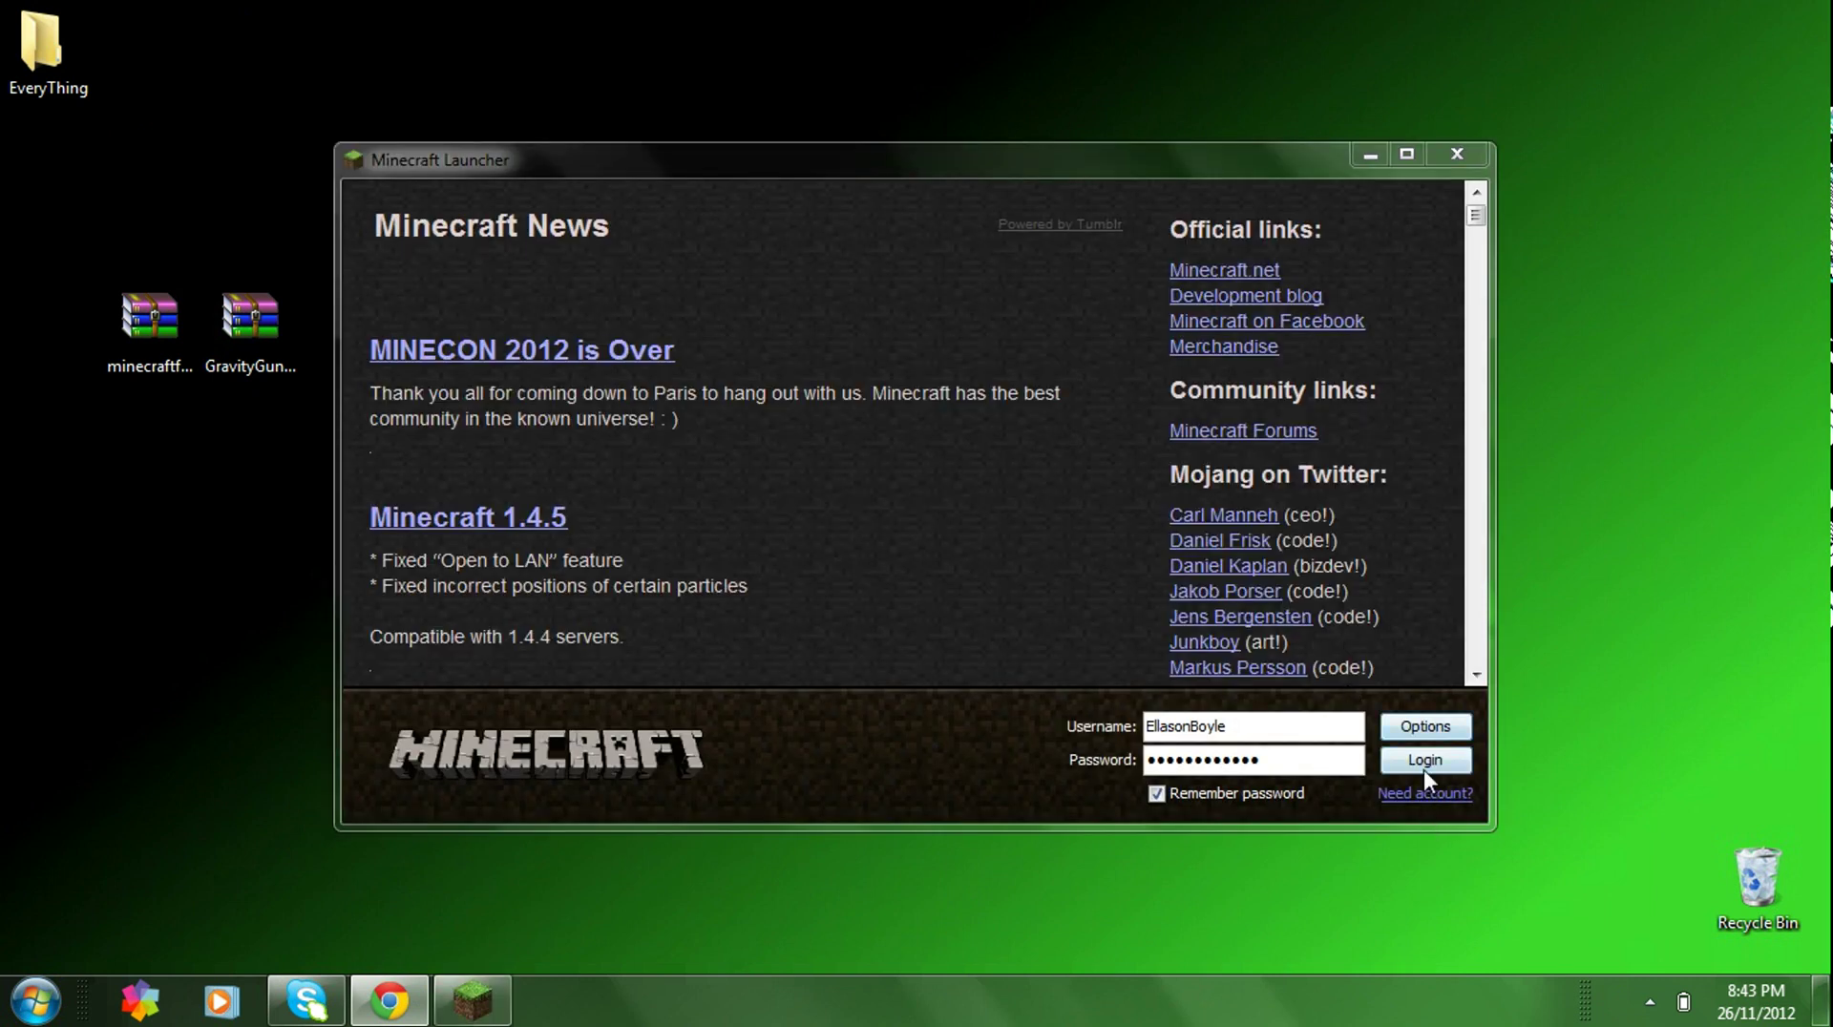
click(1424, 767)
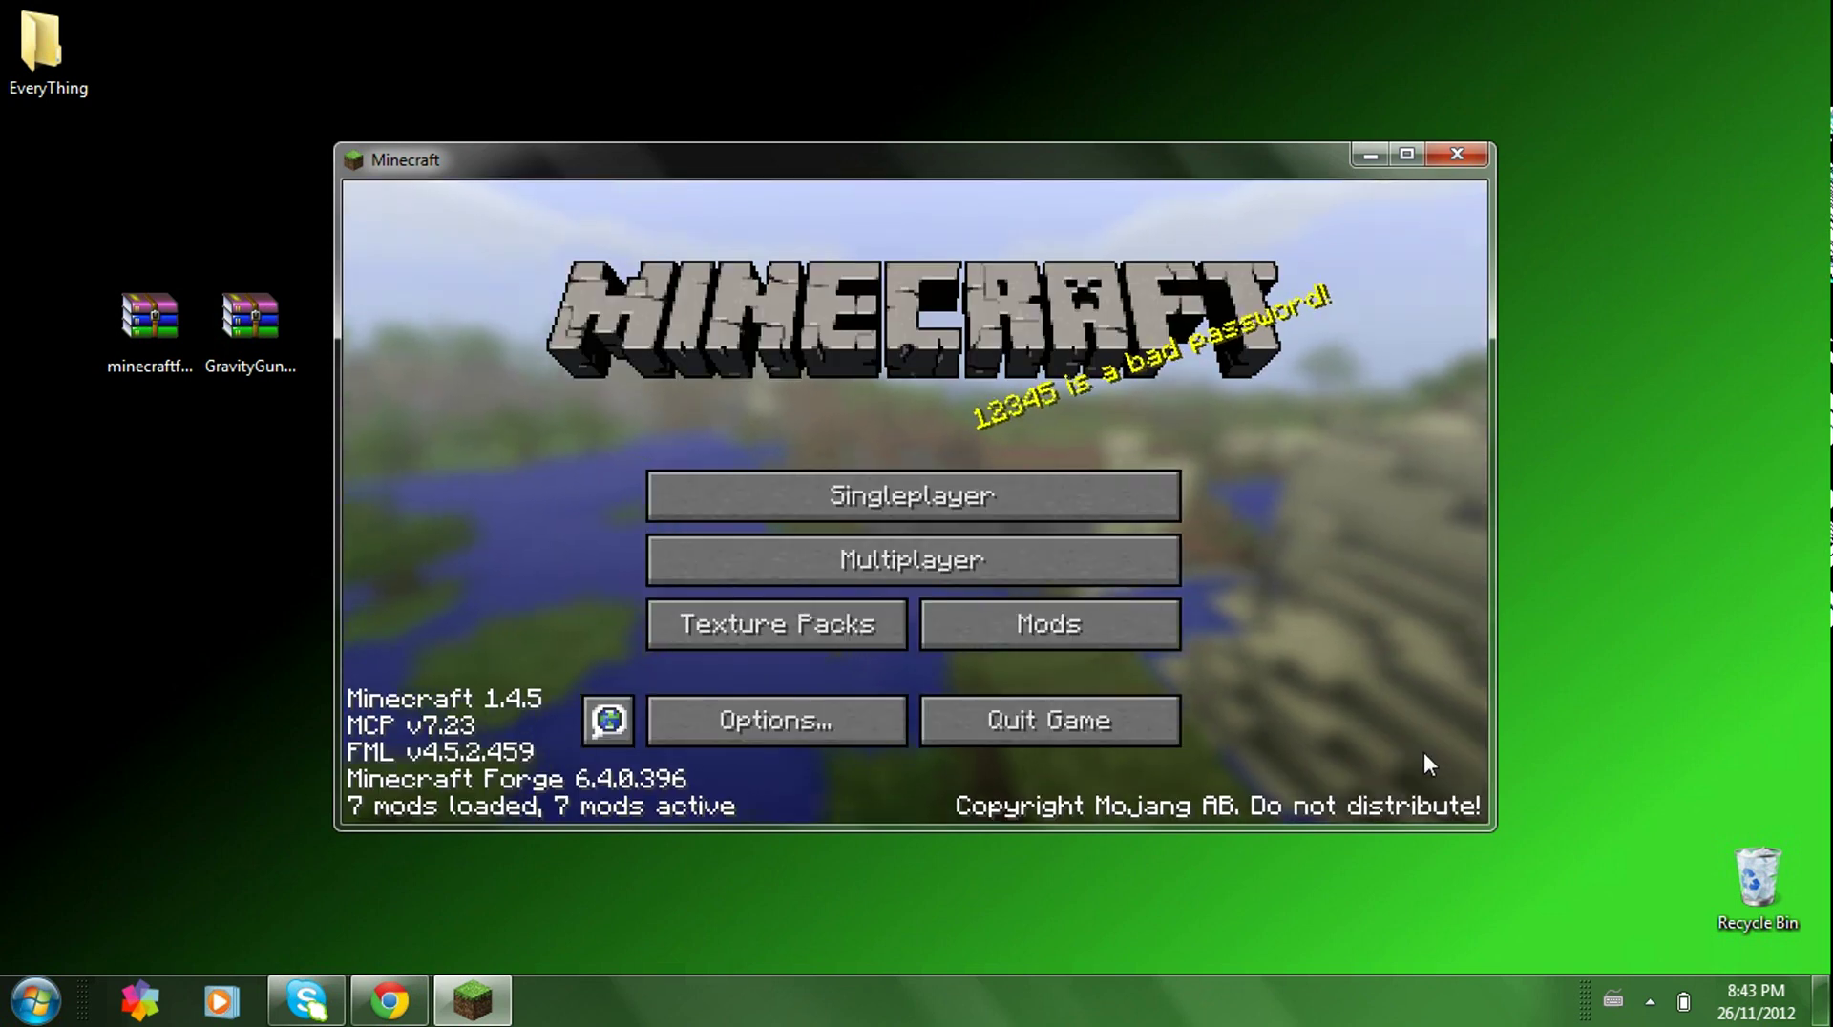
Step: Load Mod Test World from the singleplayer list and maximize the game window
click(922, 502)
click(753, 470)
click(701, 718)
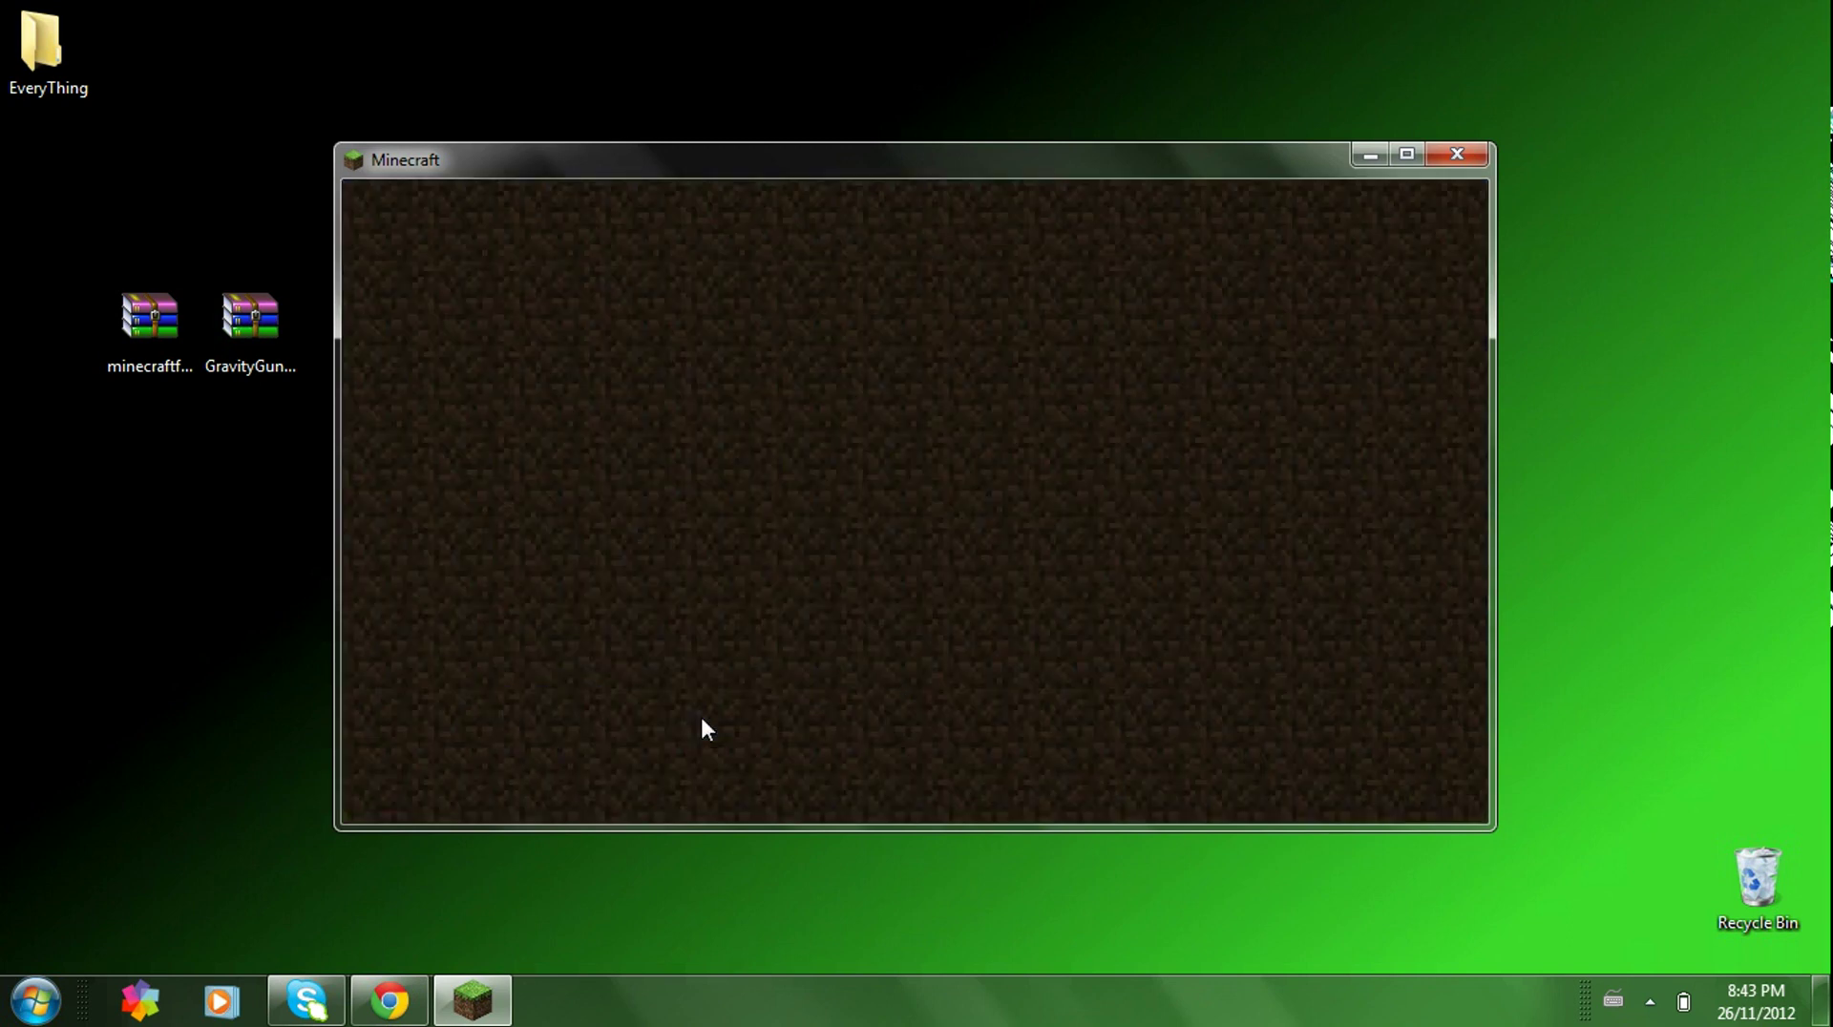
click(1411, 153)
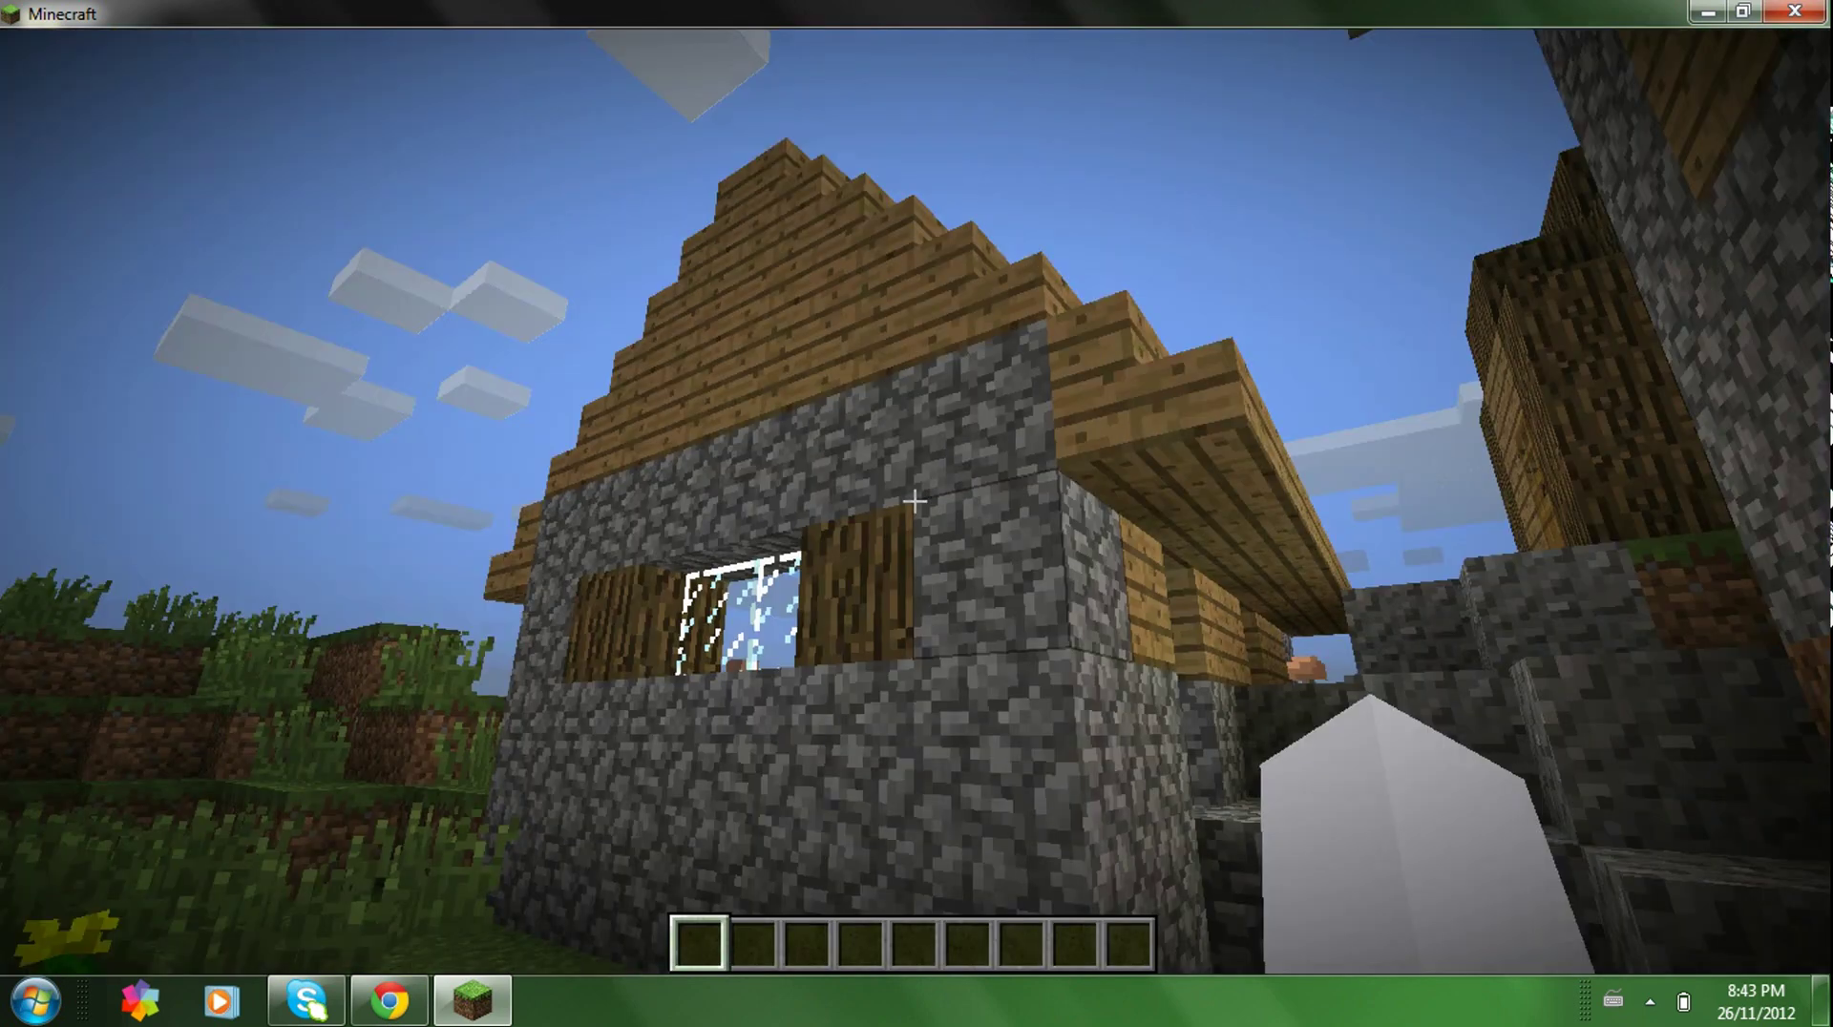
Step: From the creative all-items list, put the Gravity Gun in hotbar slot 1 and Gravity Gun Supercharged in slot 2
key(w)
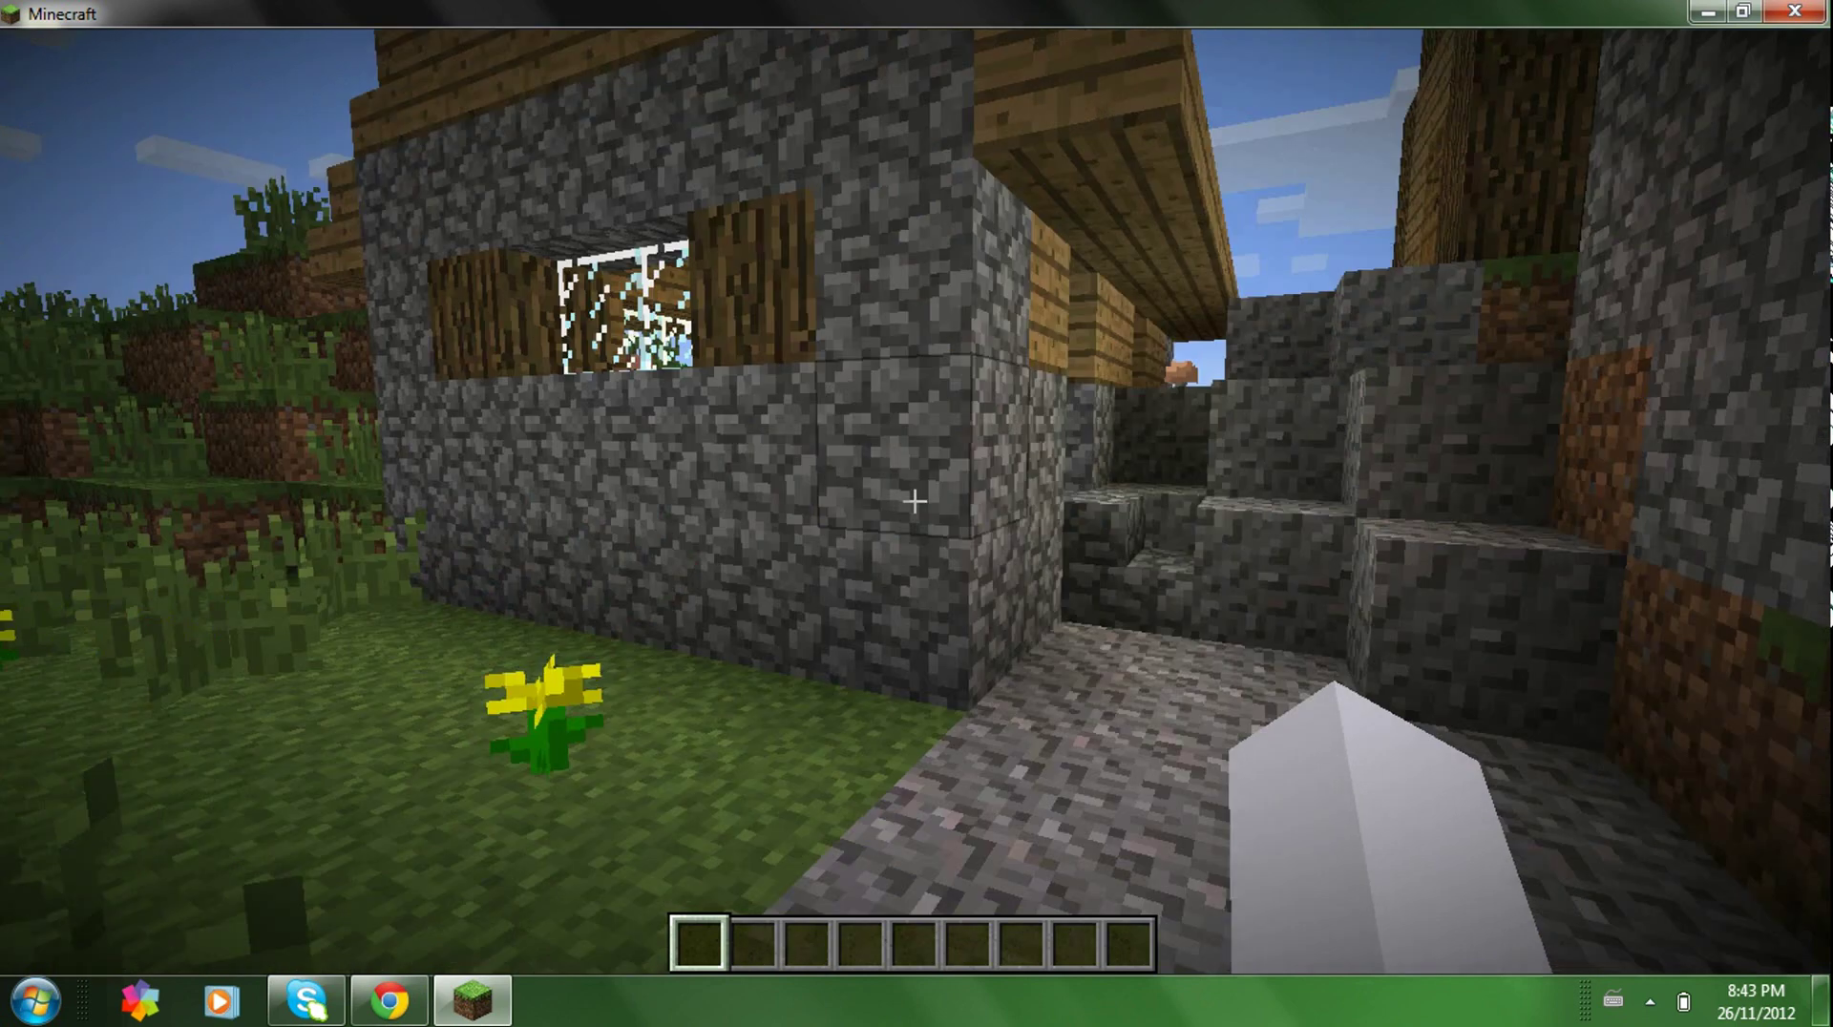
key(e)
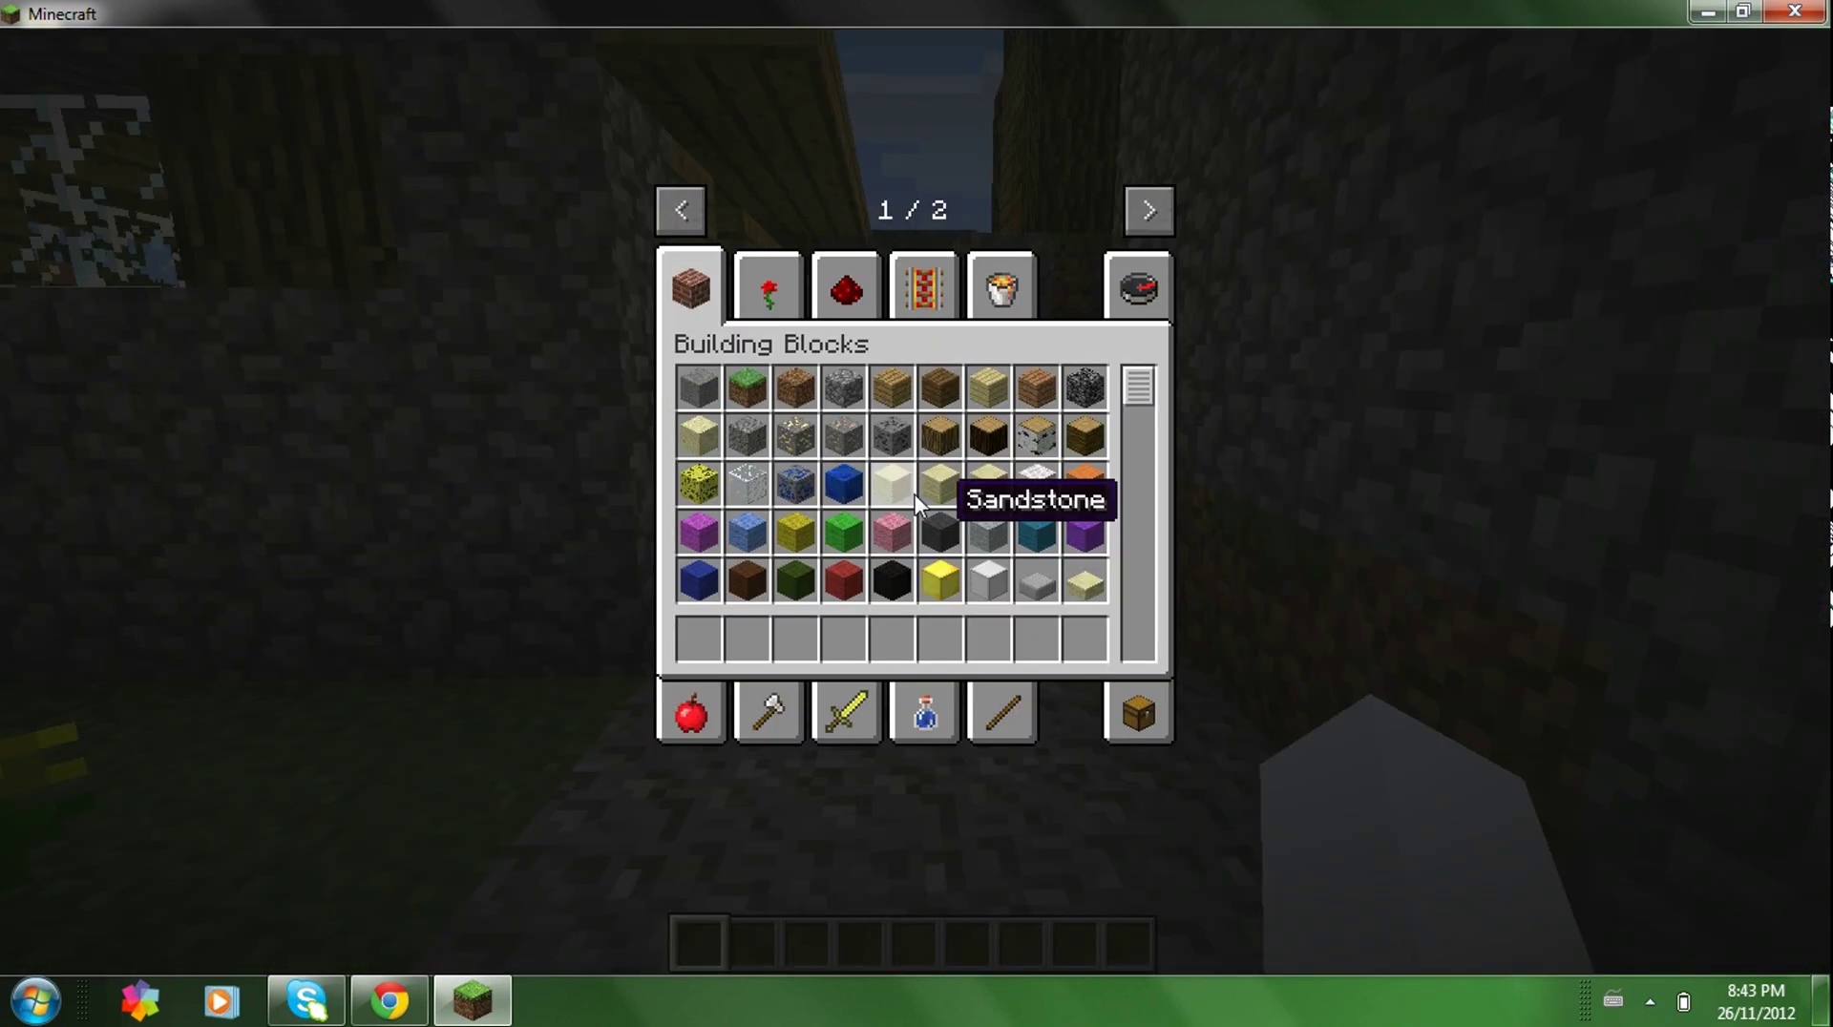
click(1139, 284)
scroll(1134, 479, down, 1)
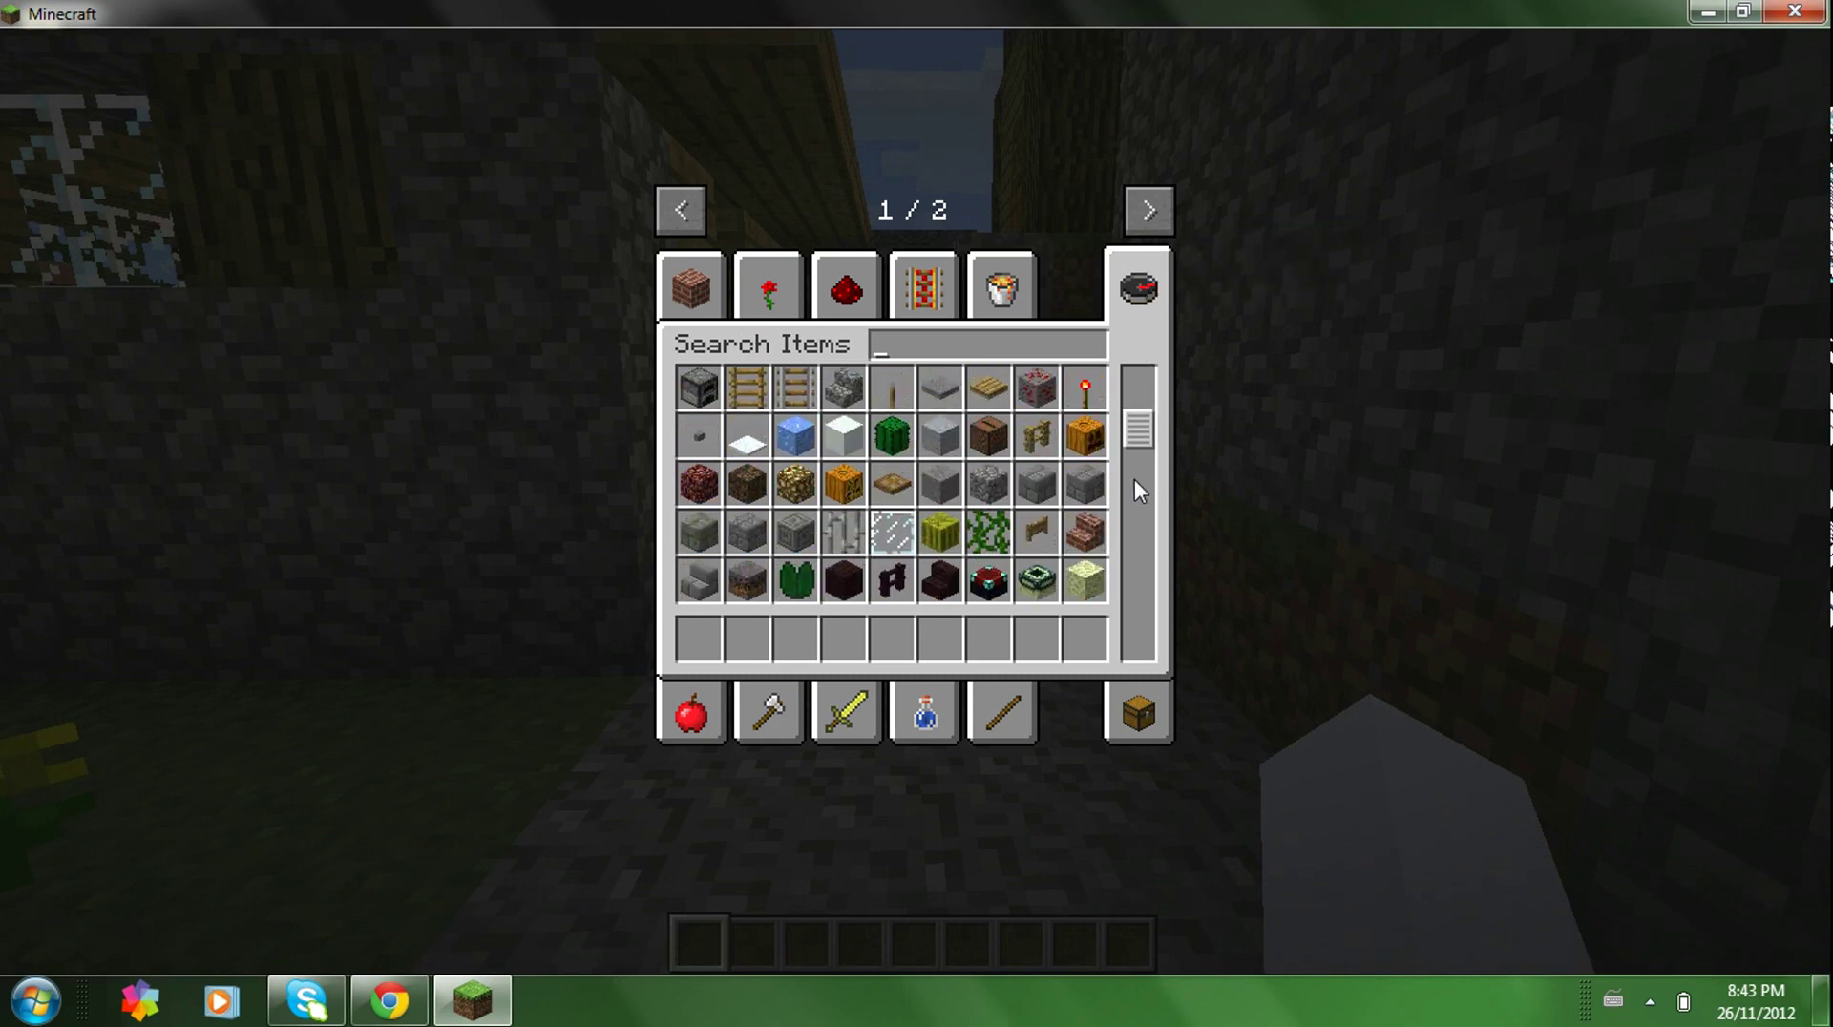
drag(1134, 479, 1165, 617)
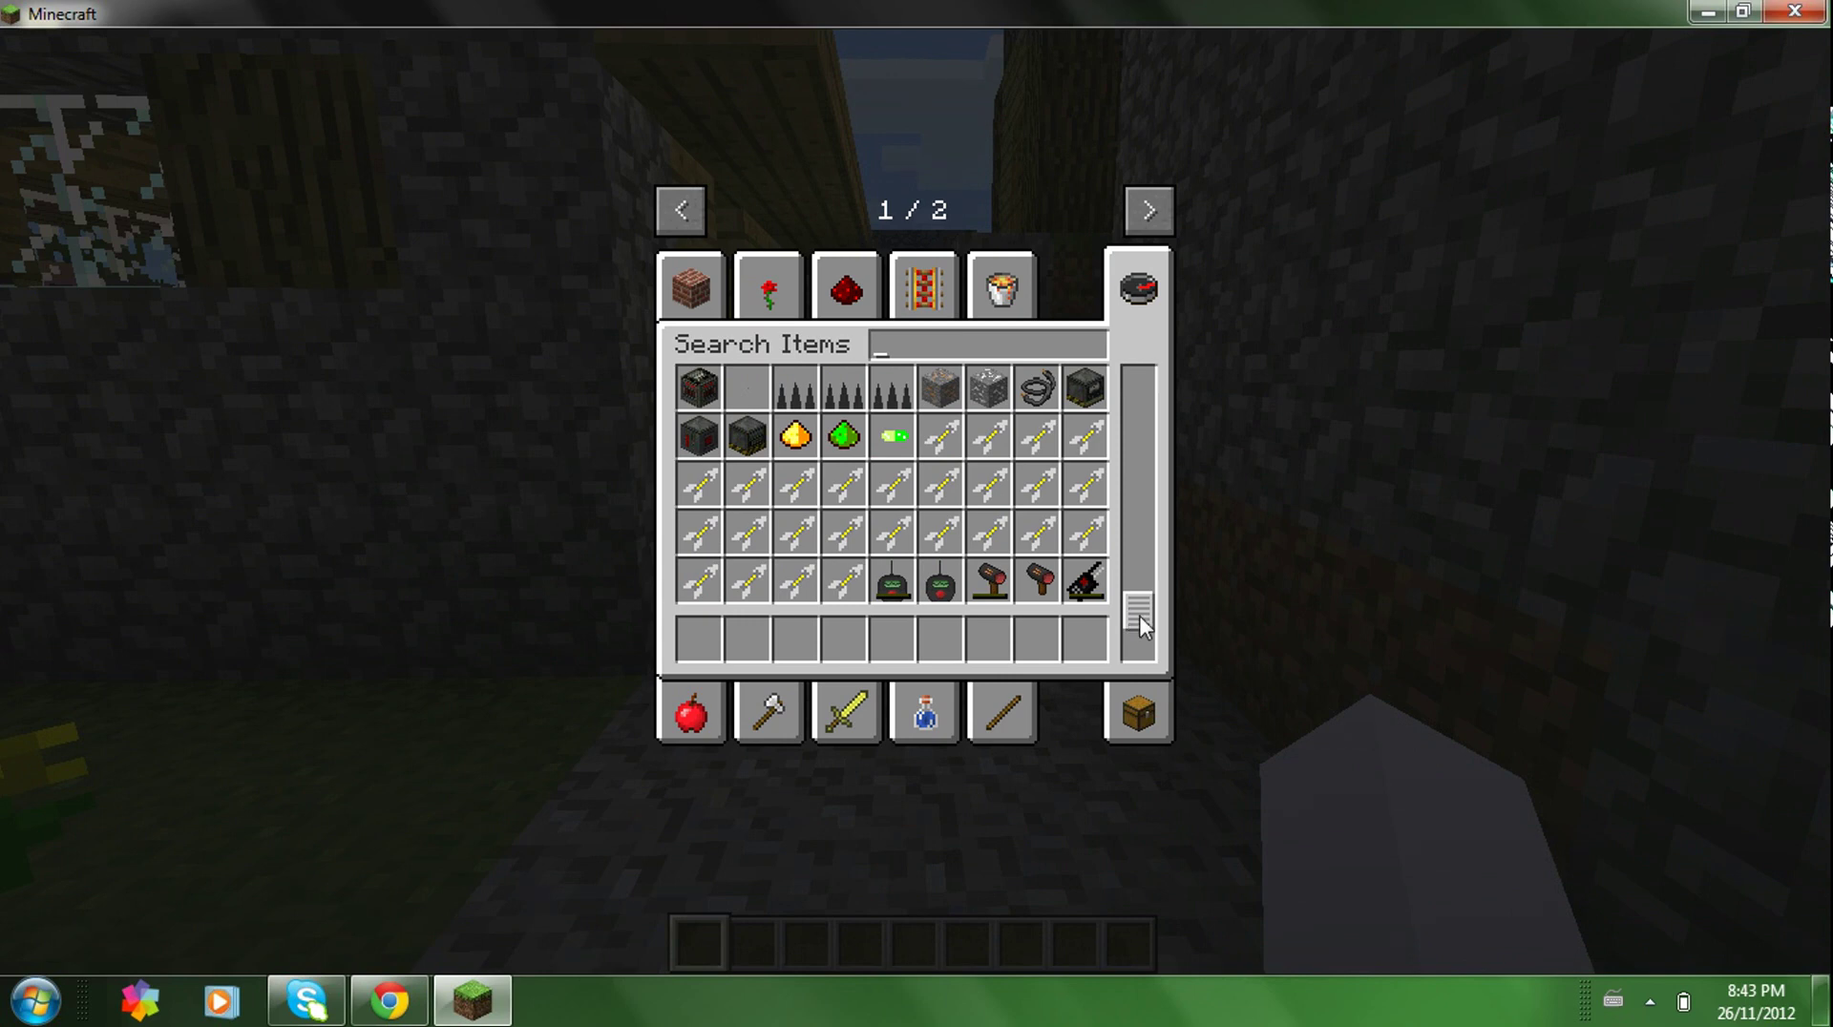
scroll(1136, 619, down, 2)
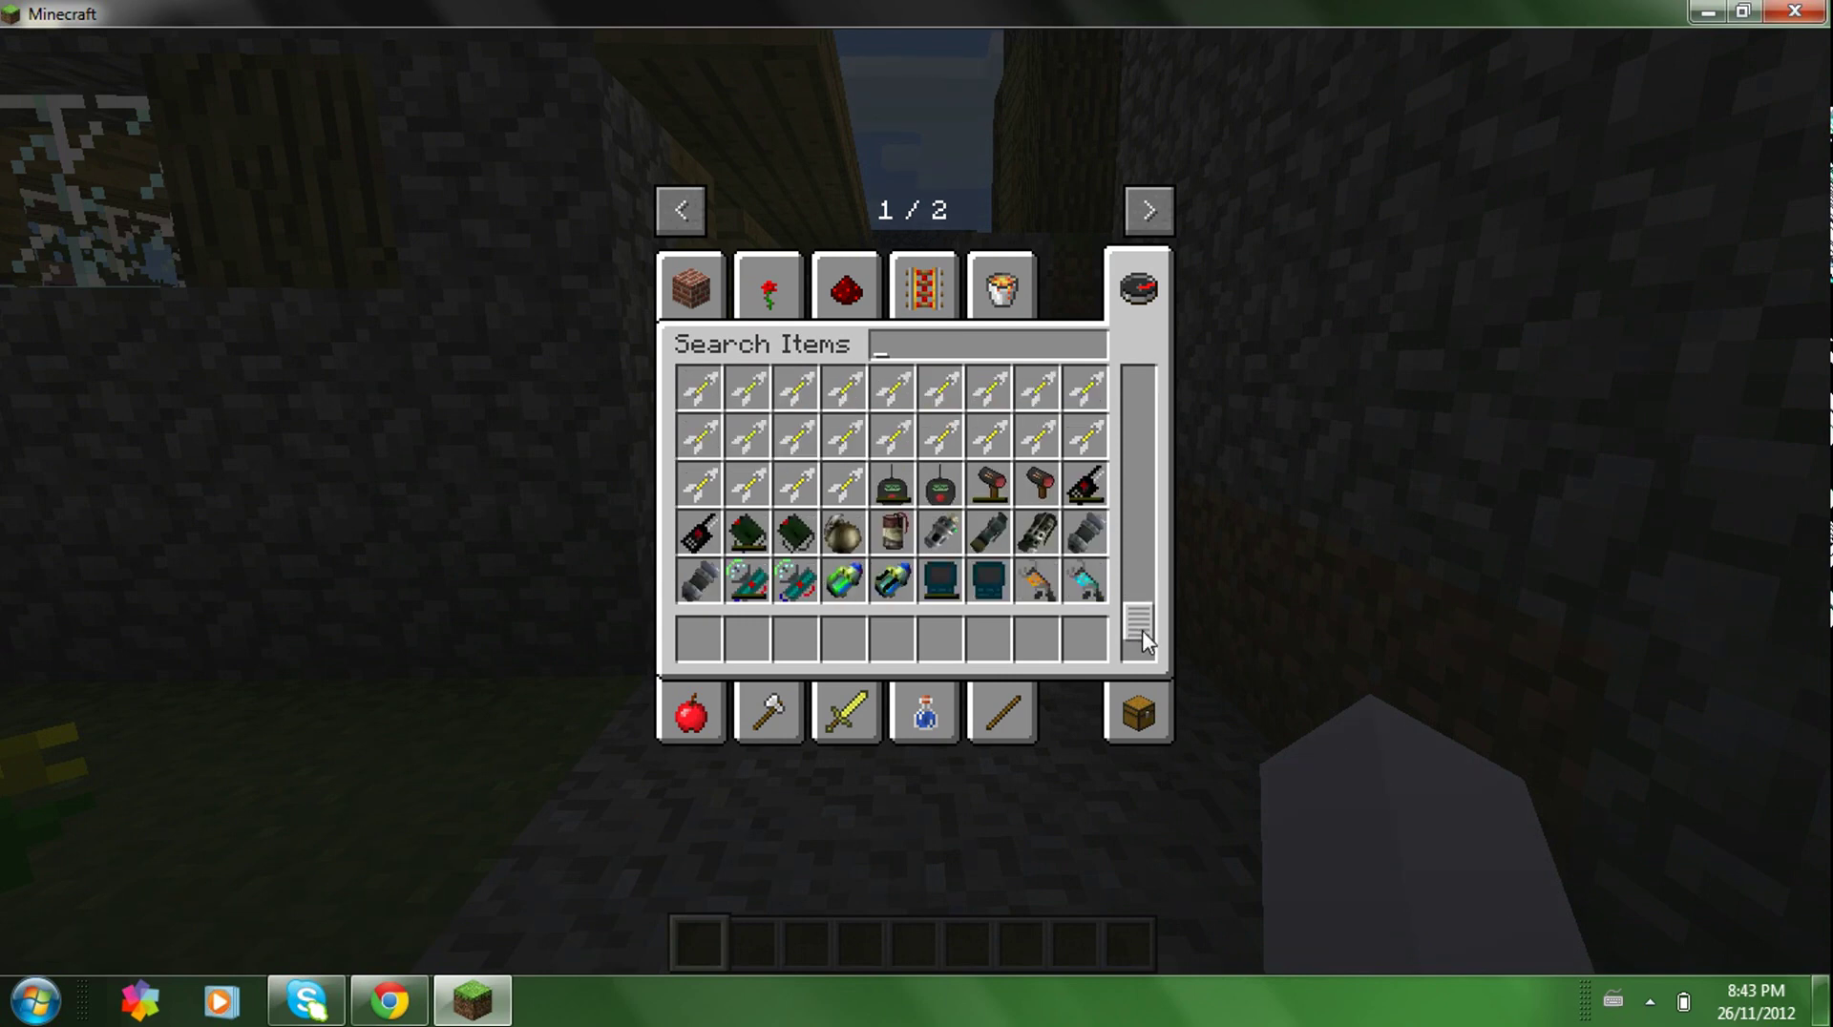
click(1038, 594)
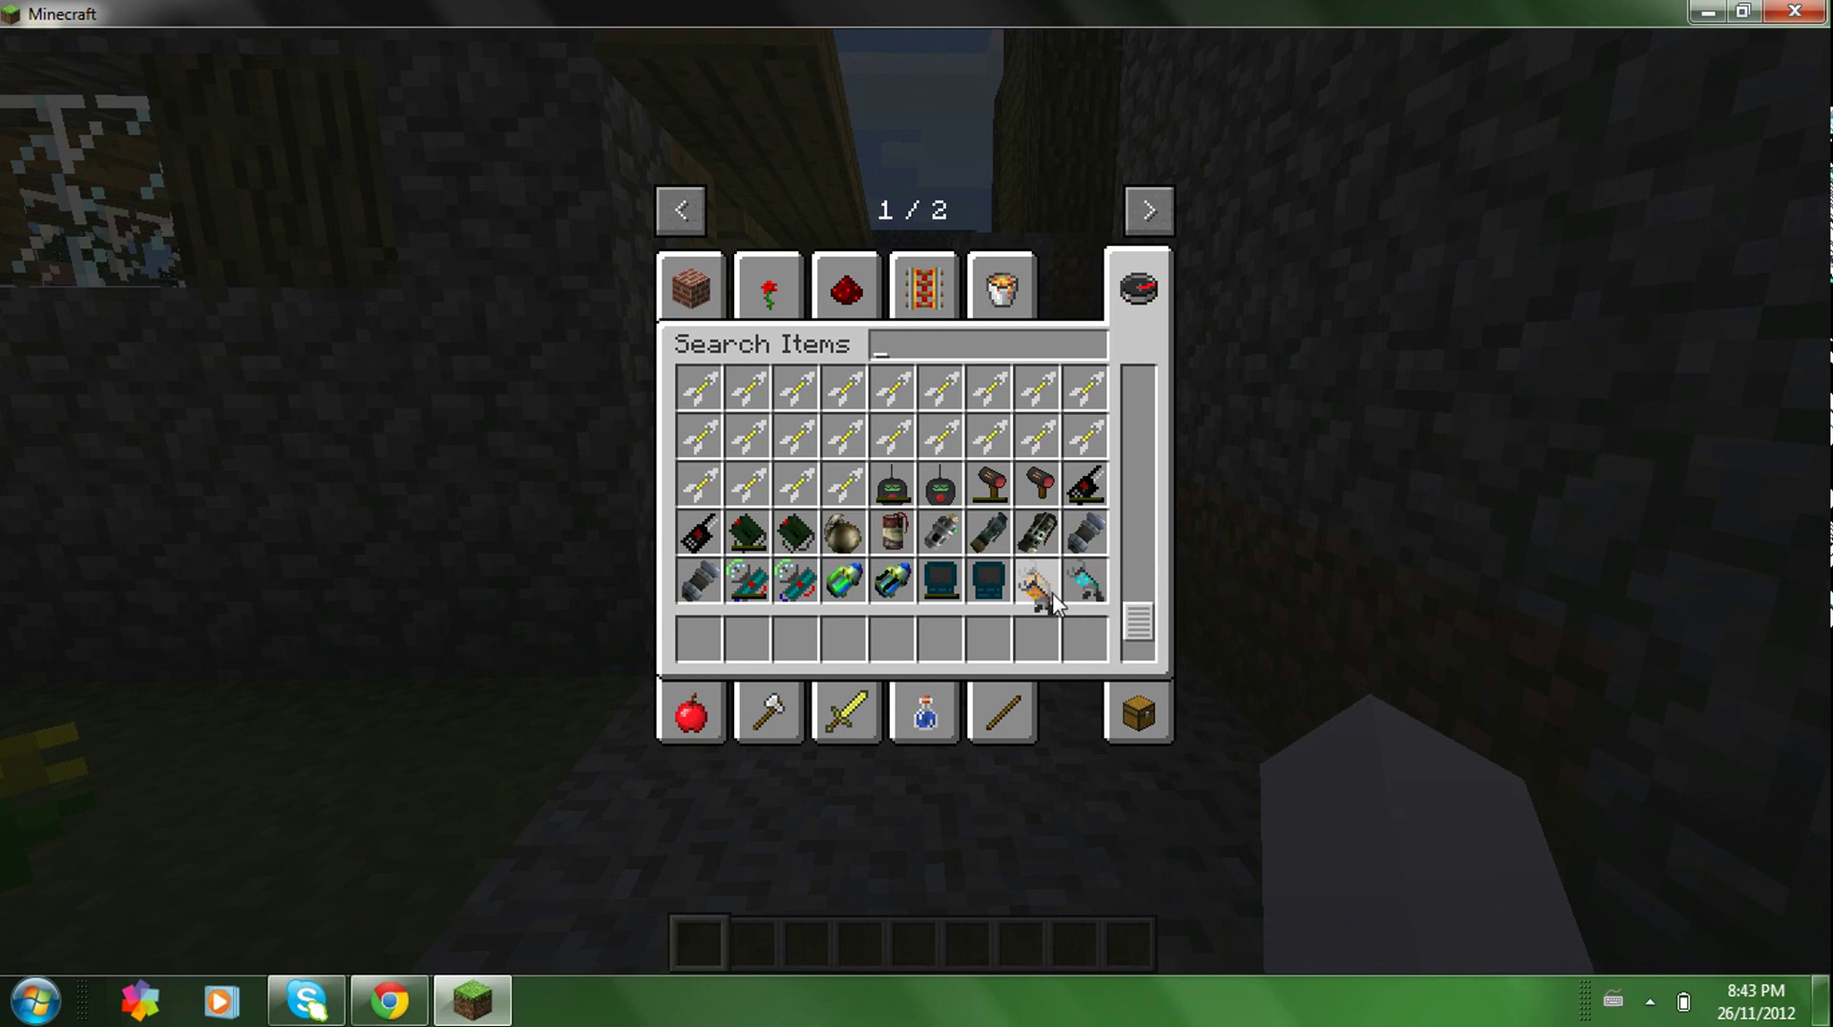
click(695, 659)
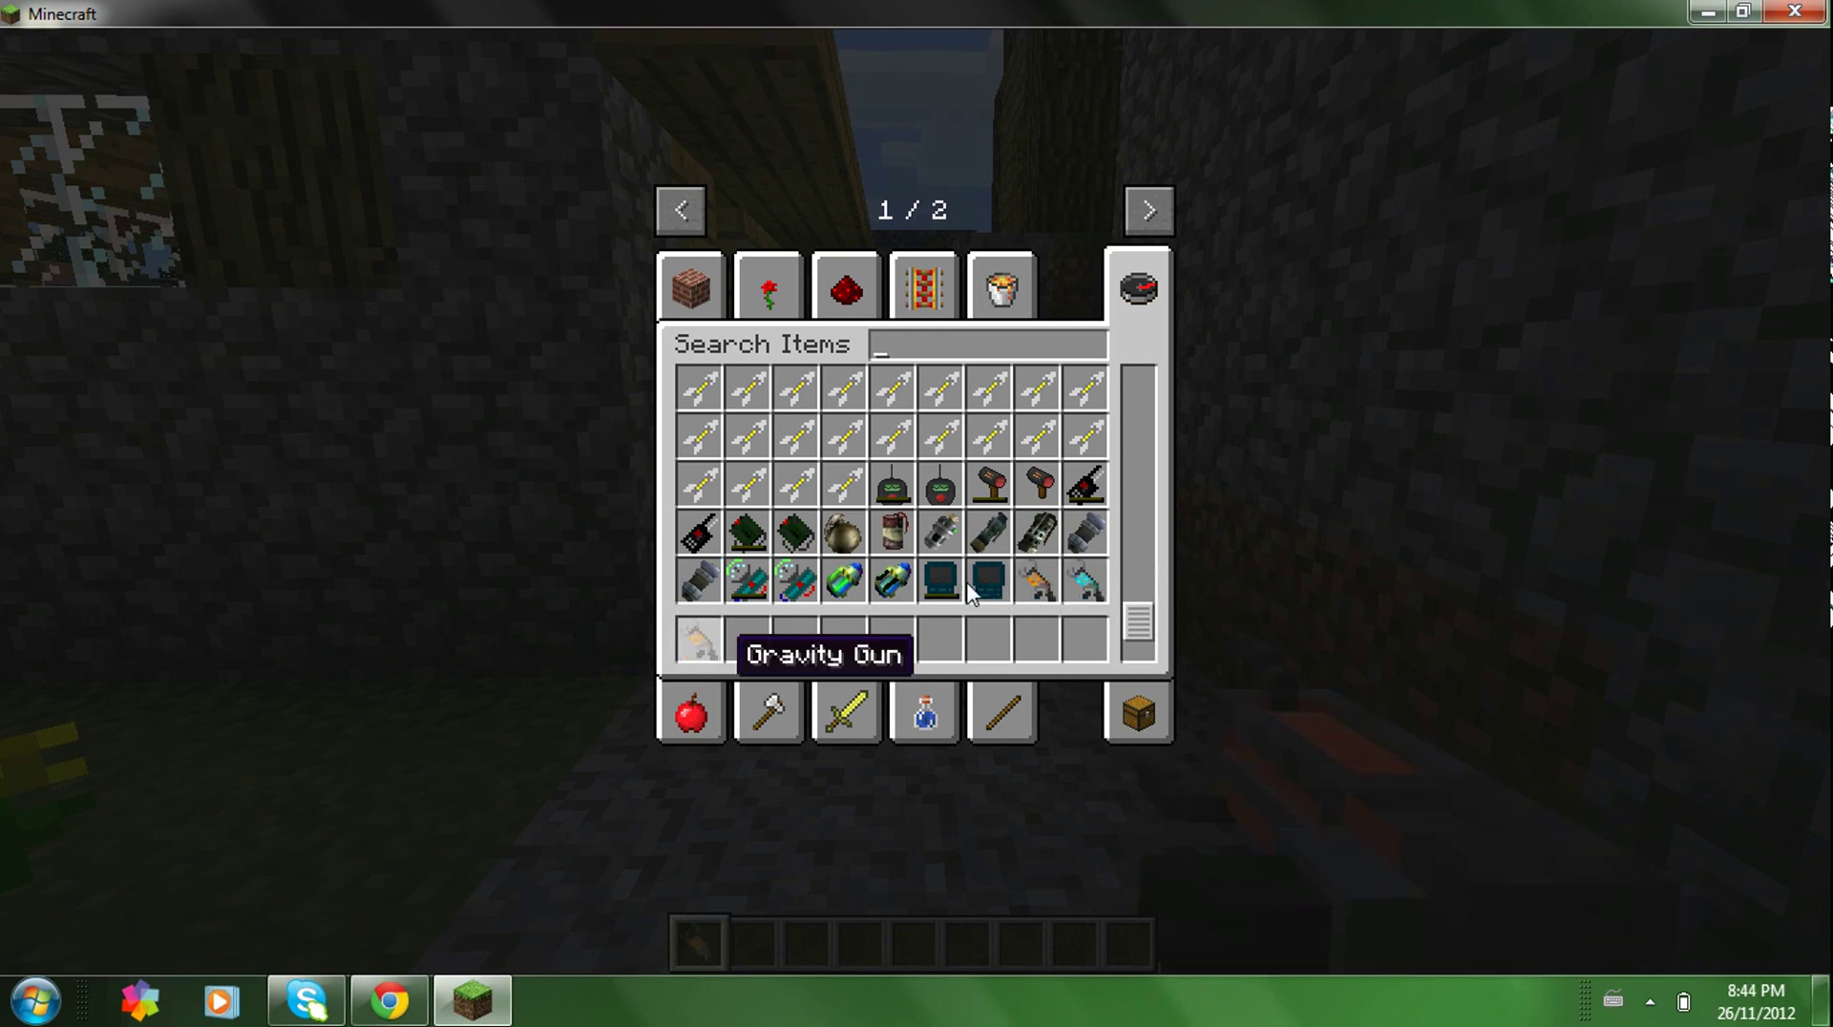
click(1085, 583)
click(743, 642)
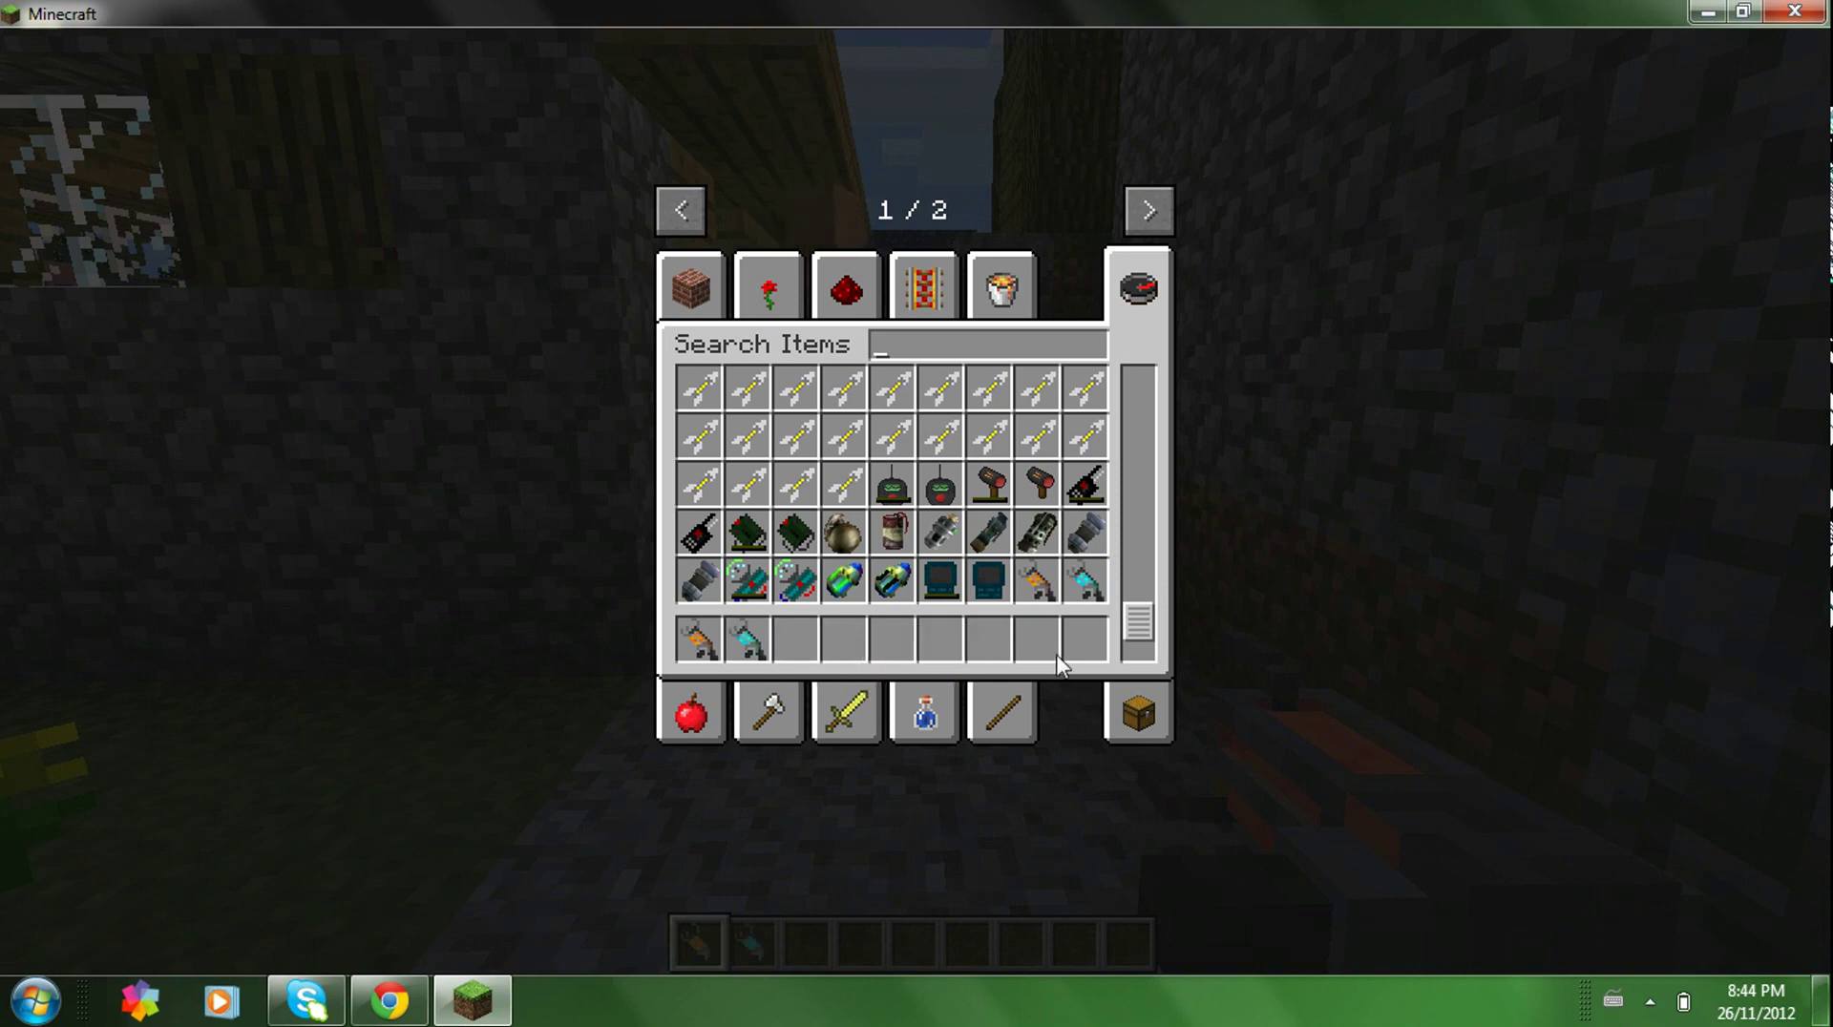
key(Escape)
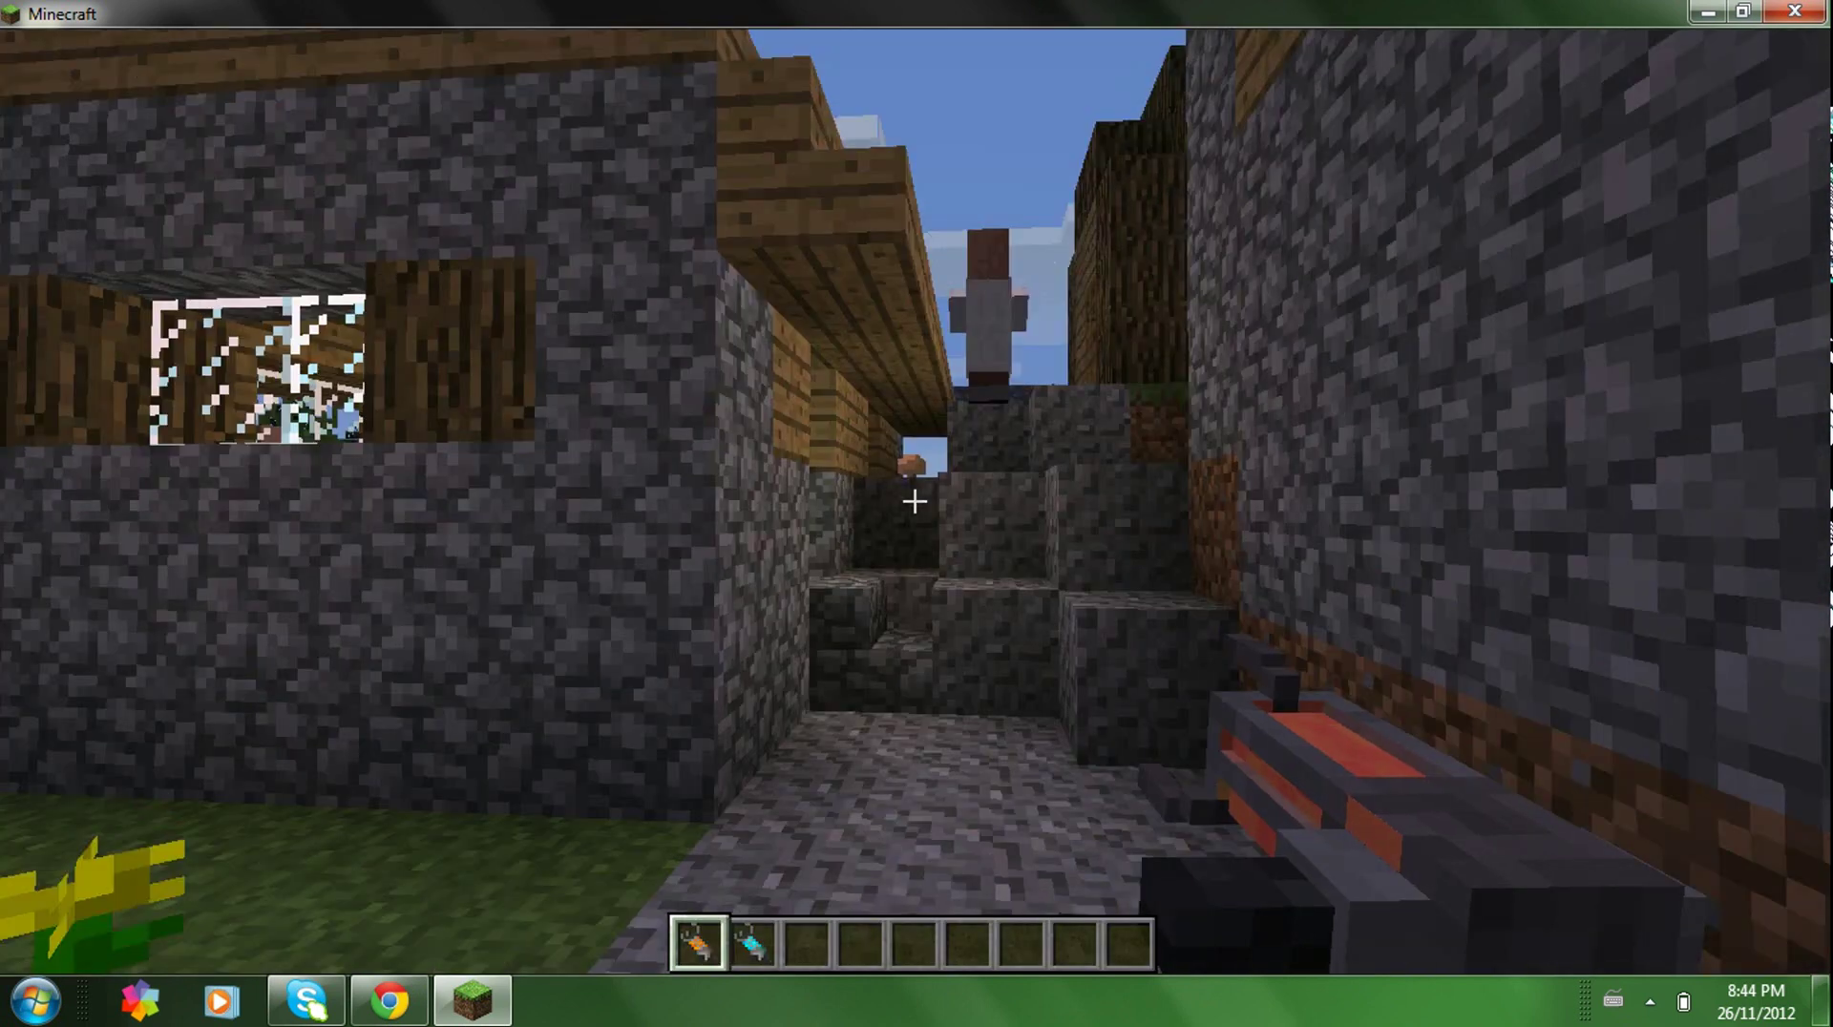
Step: Grab a cobblestone block from the wall with the Gravity Gun and launch it skyward
key(w)
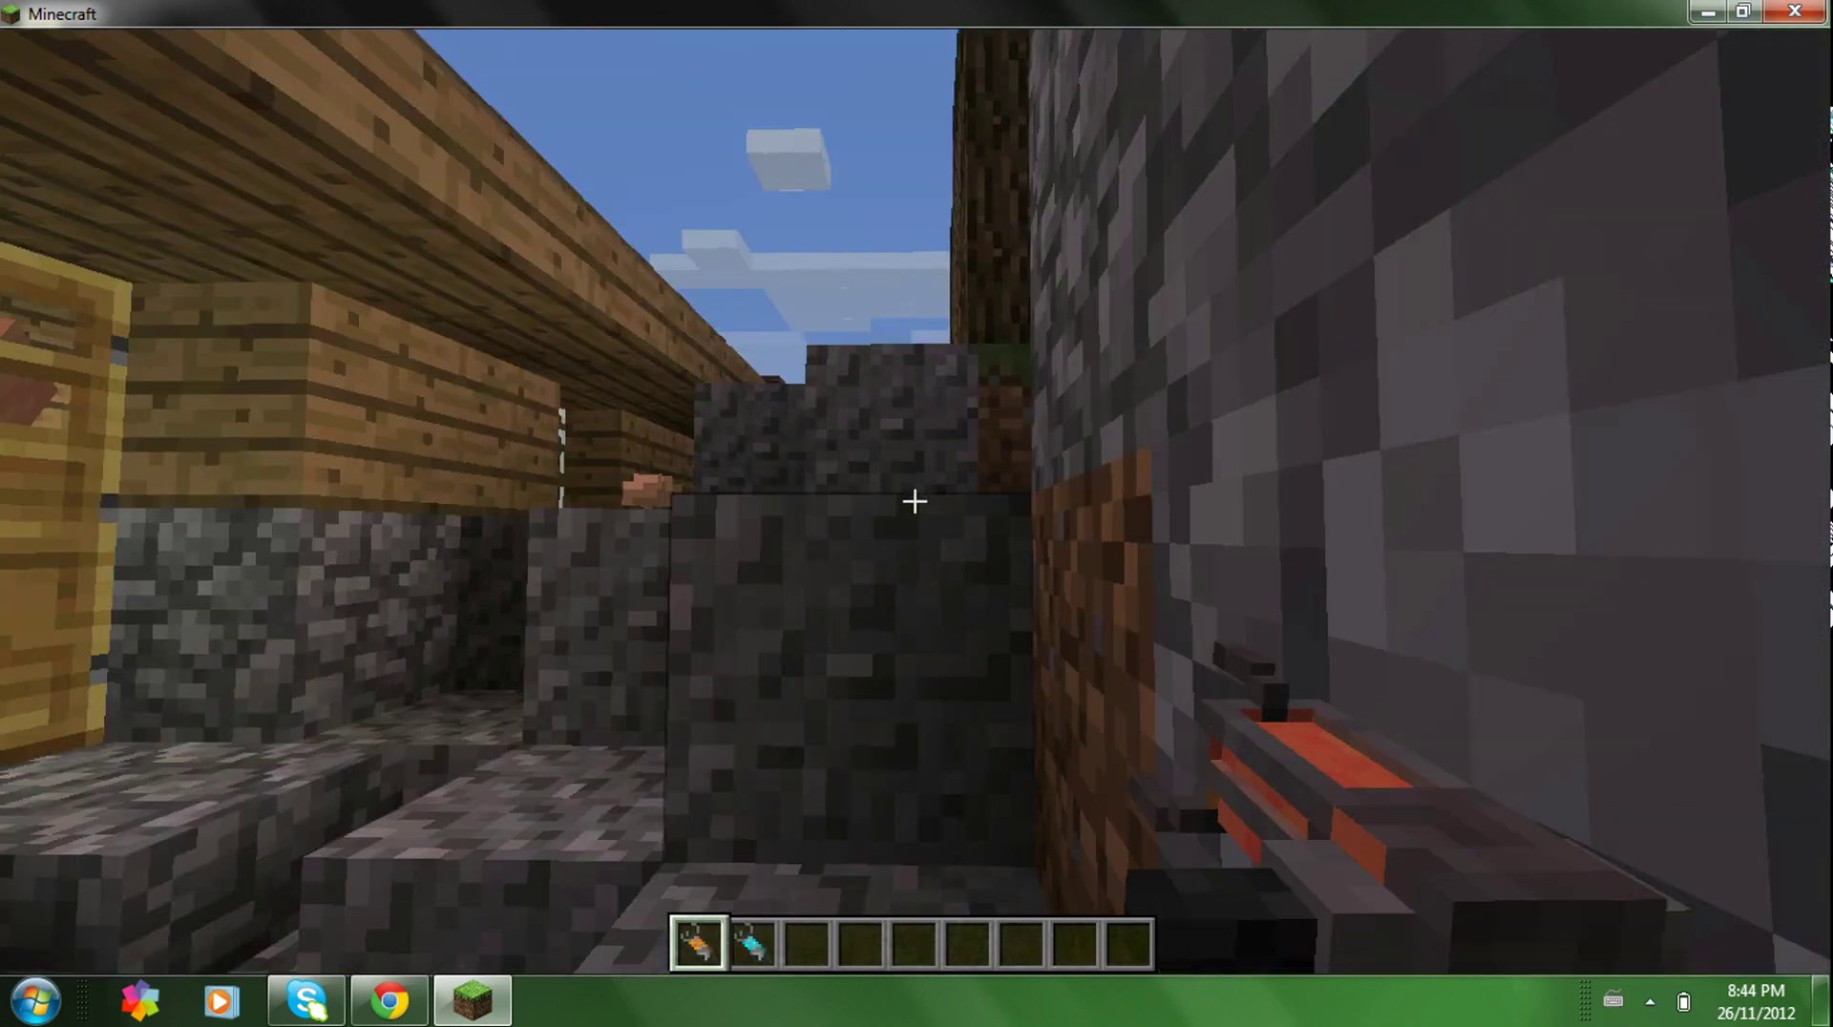
key(w)
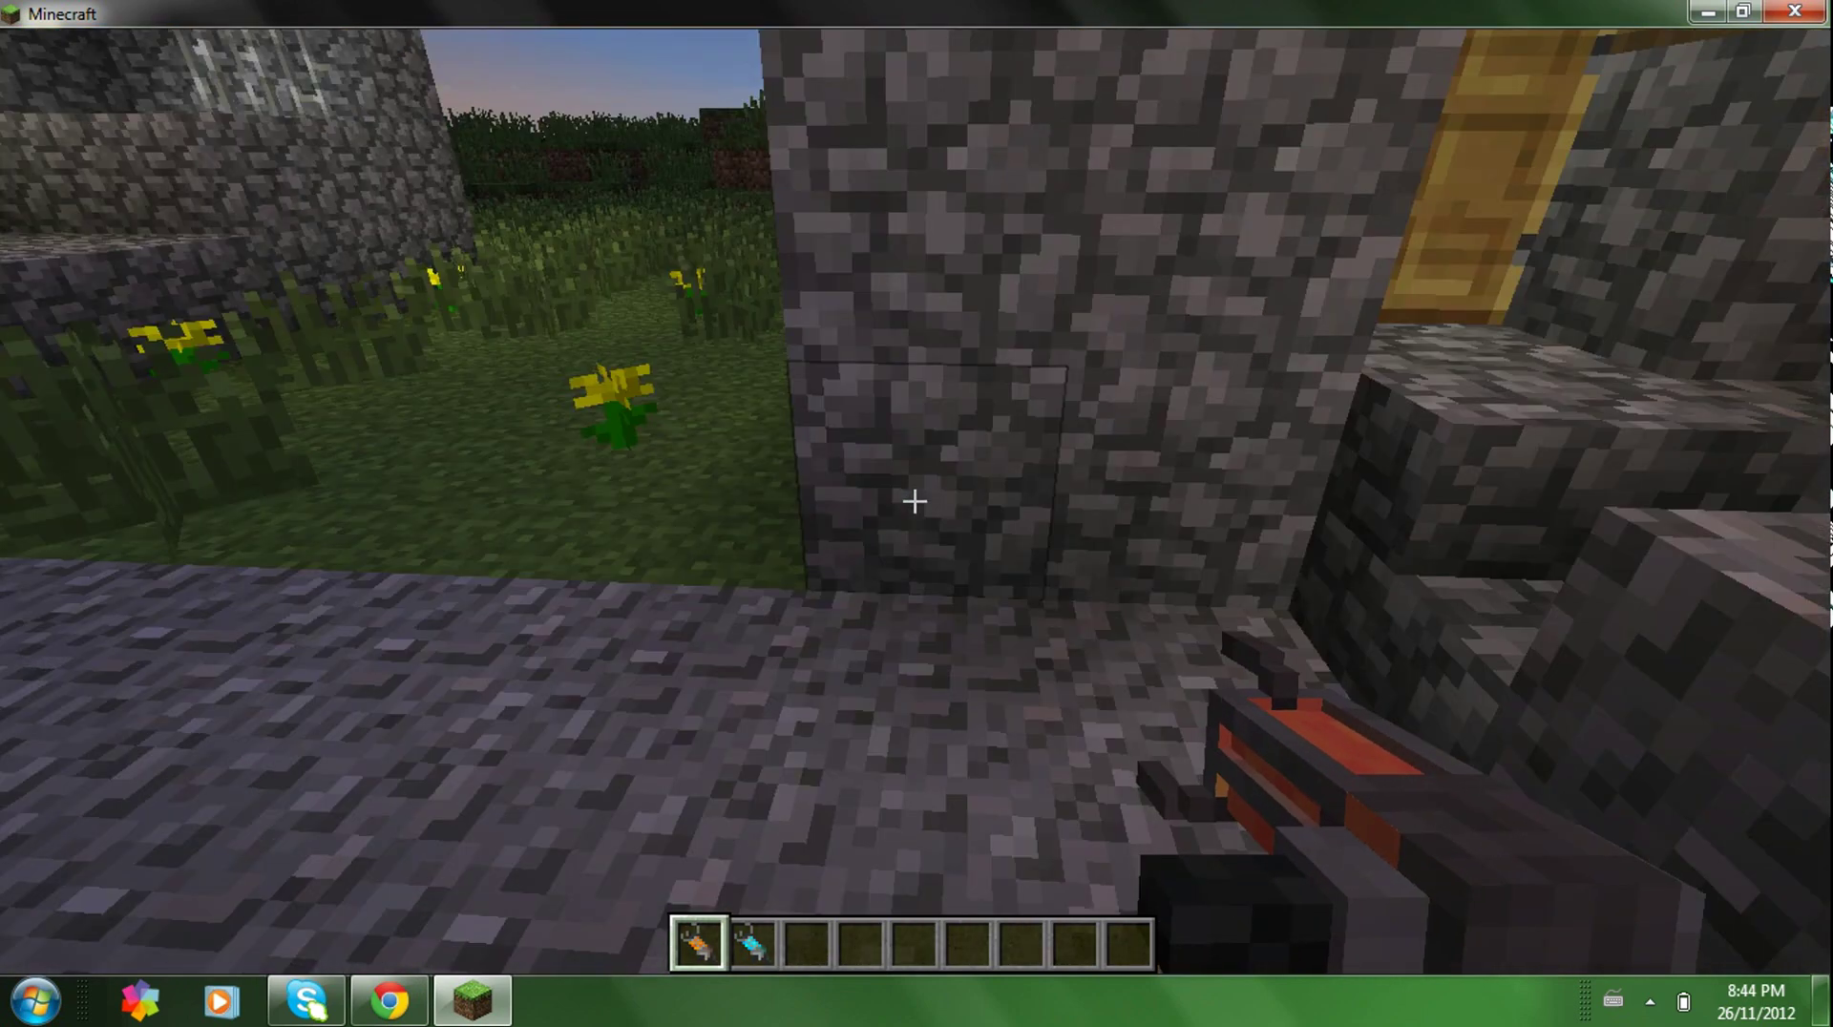
click(914, 501)
right_click(913, 500)
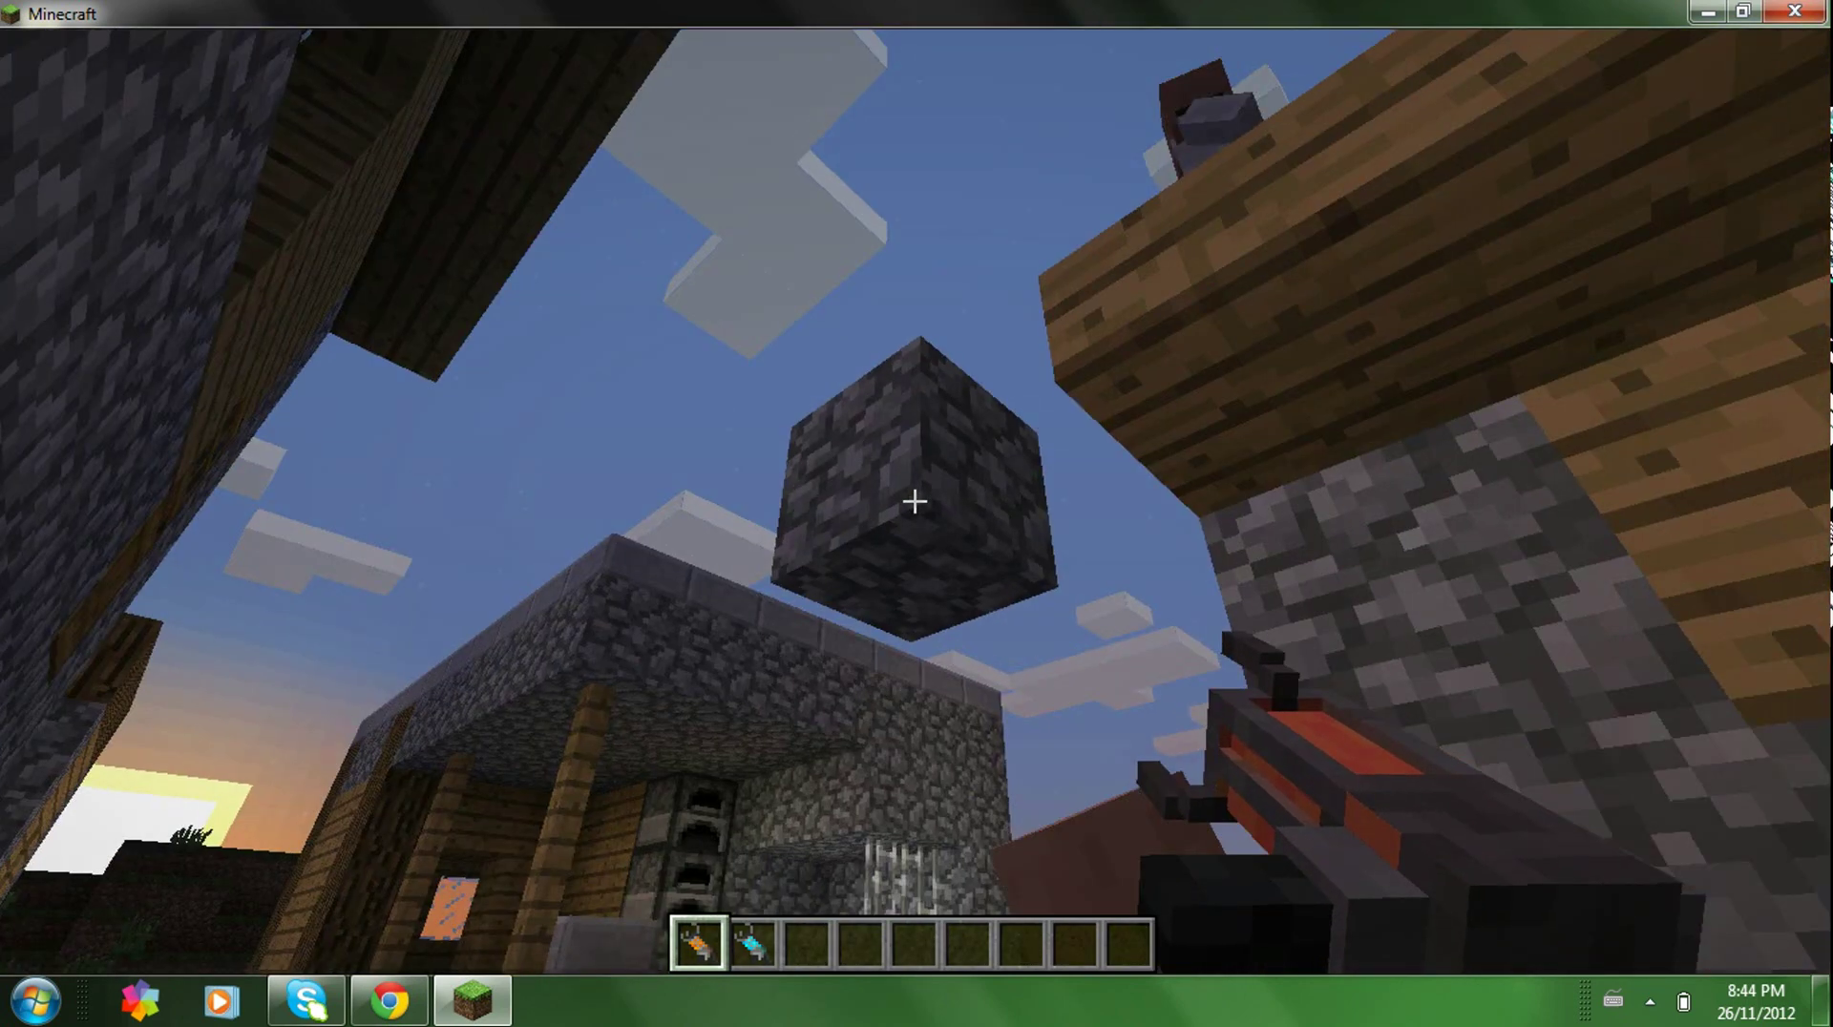
click(913, 500)
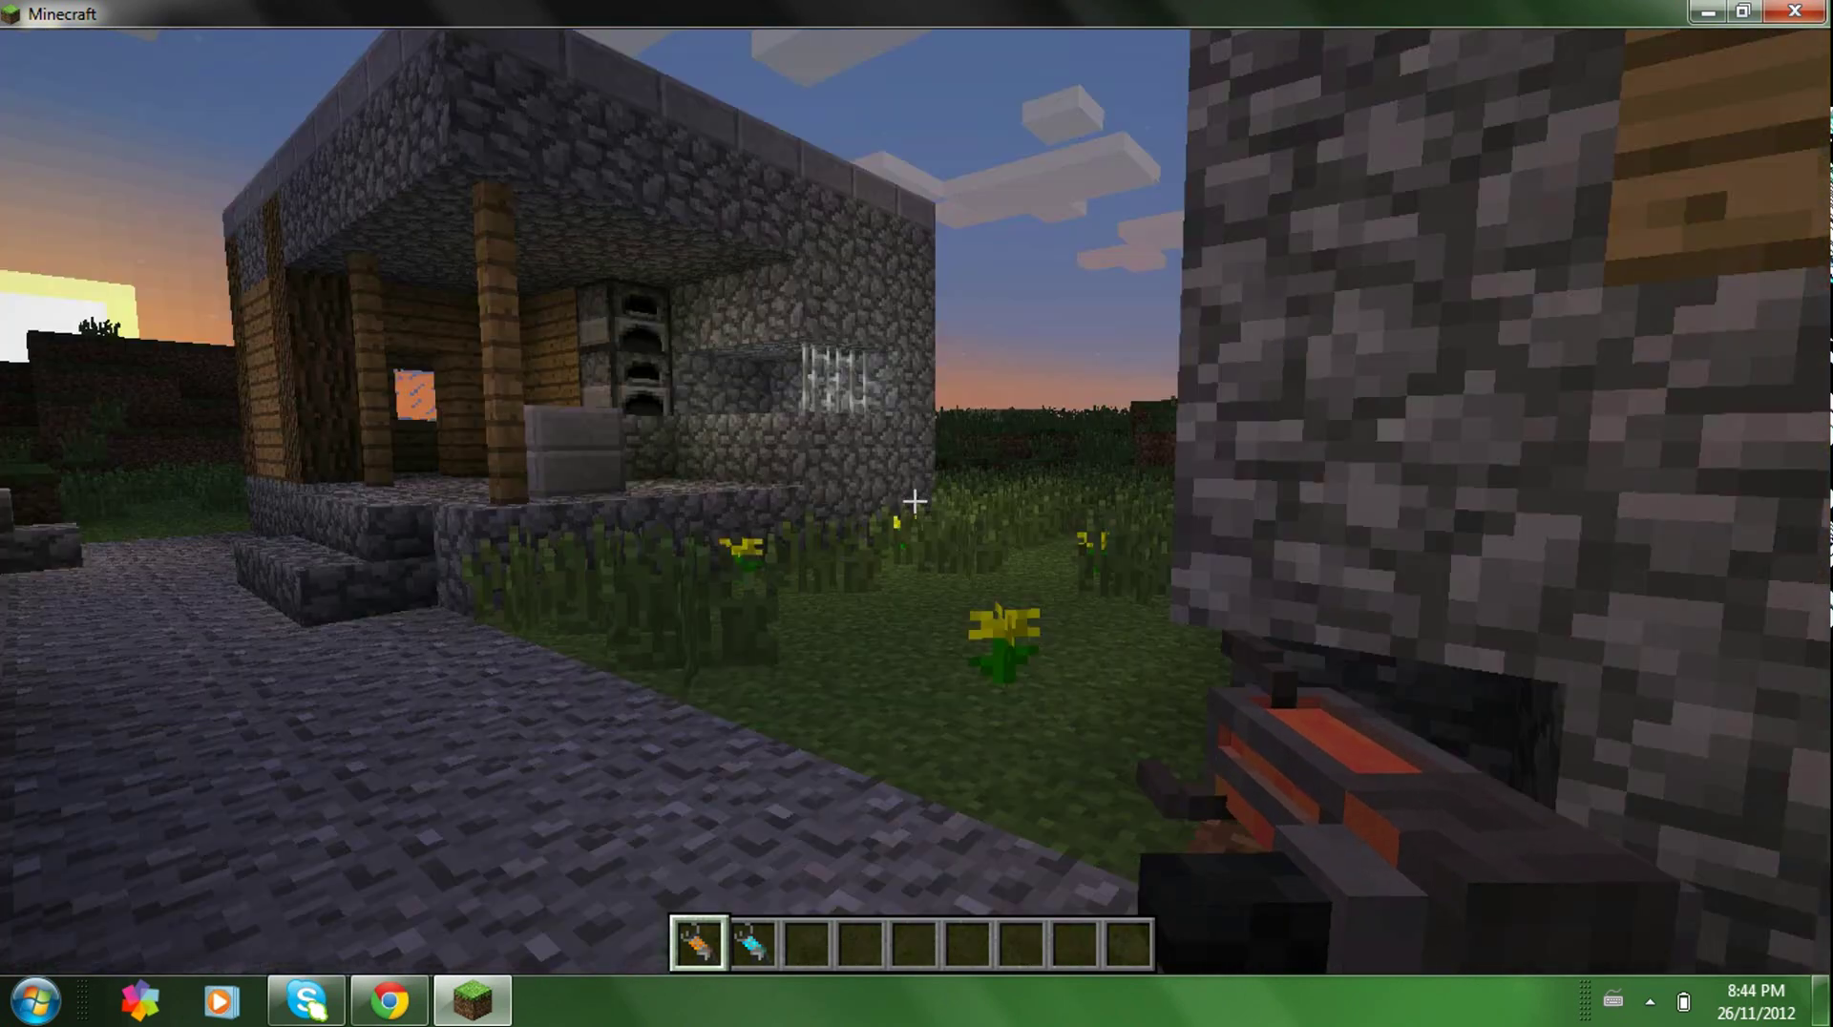
Step: Fling a villager into the sky, then knock a cobblestone block out of the stone wall
key(a)
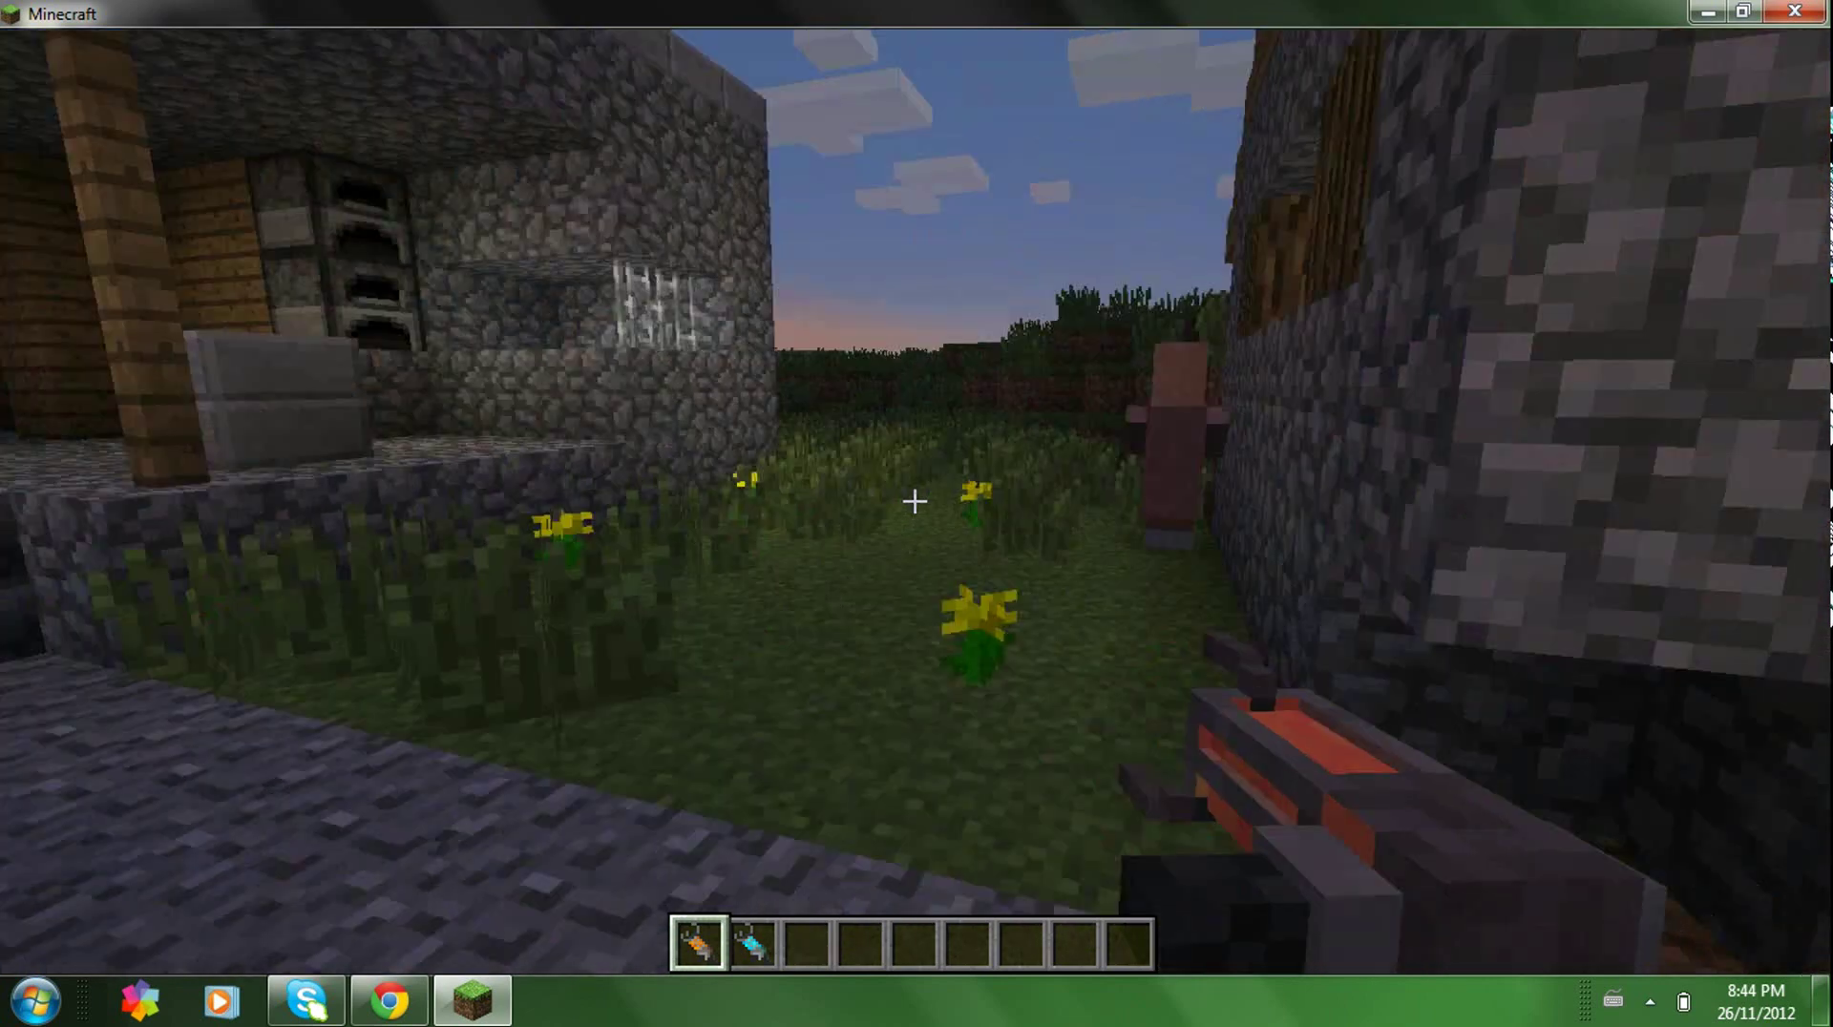
key(w)
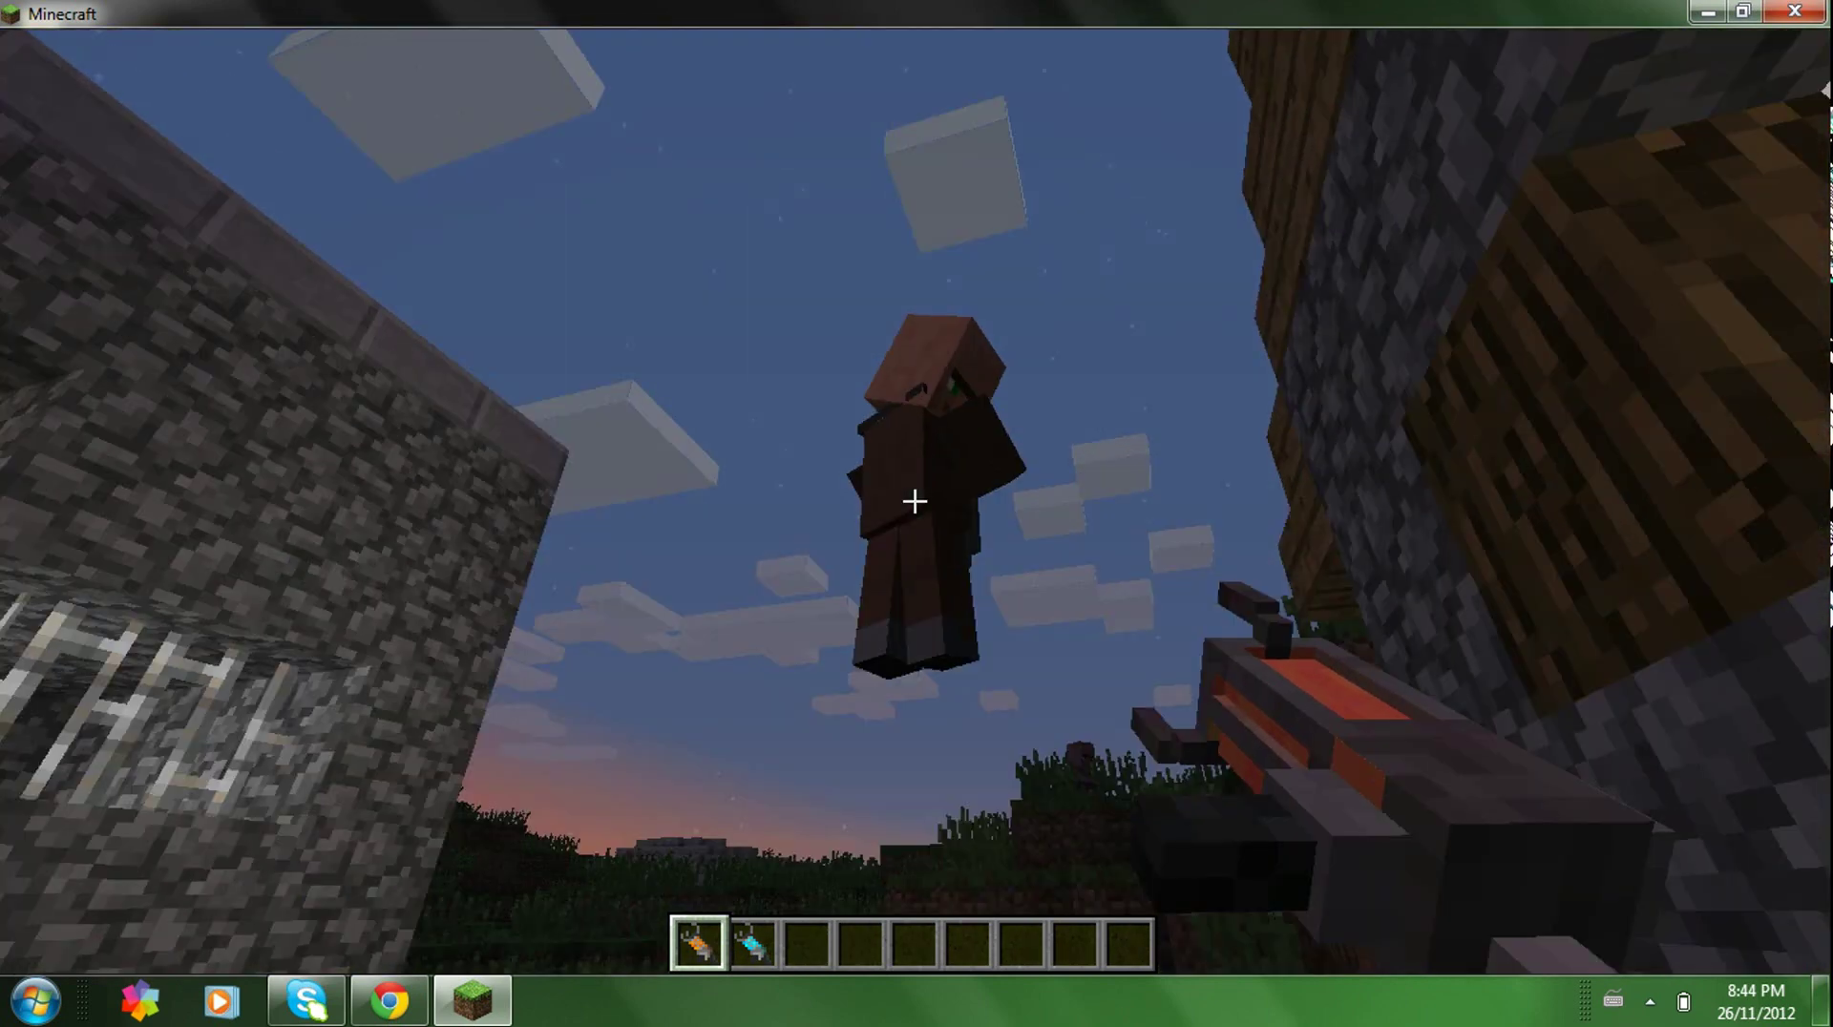
click(915, 500)
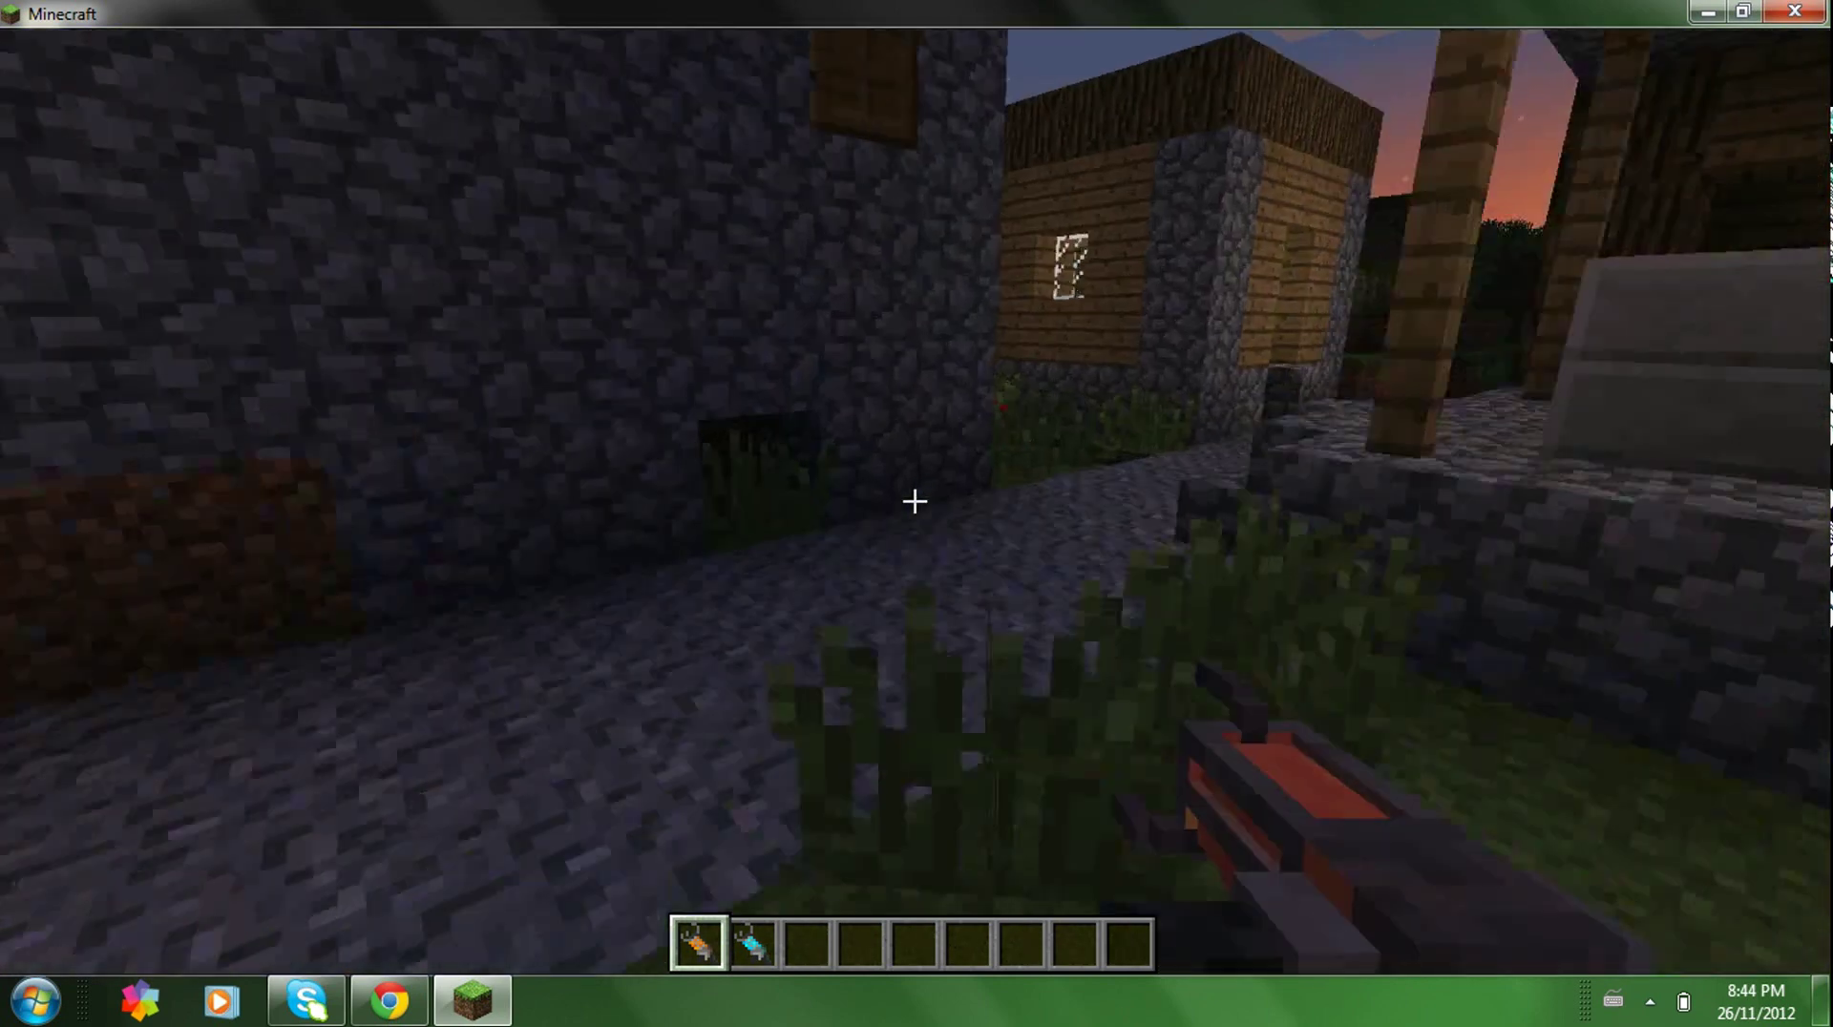
key(w)
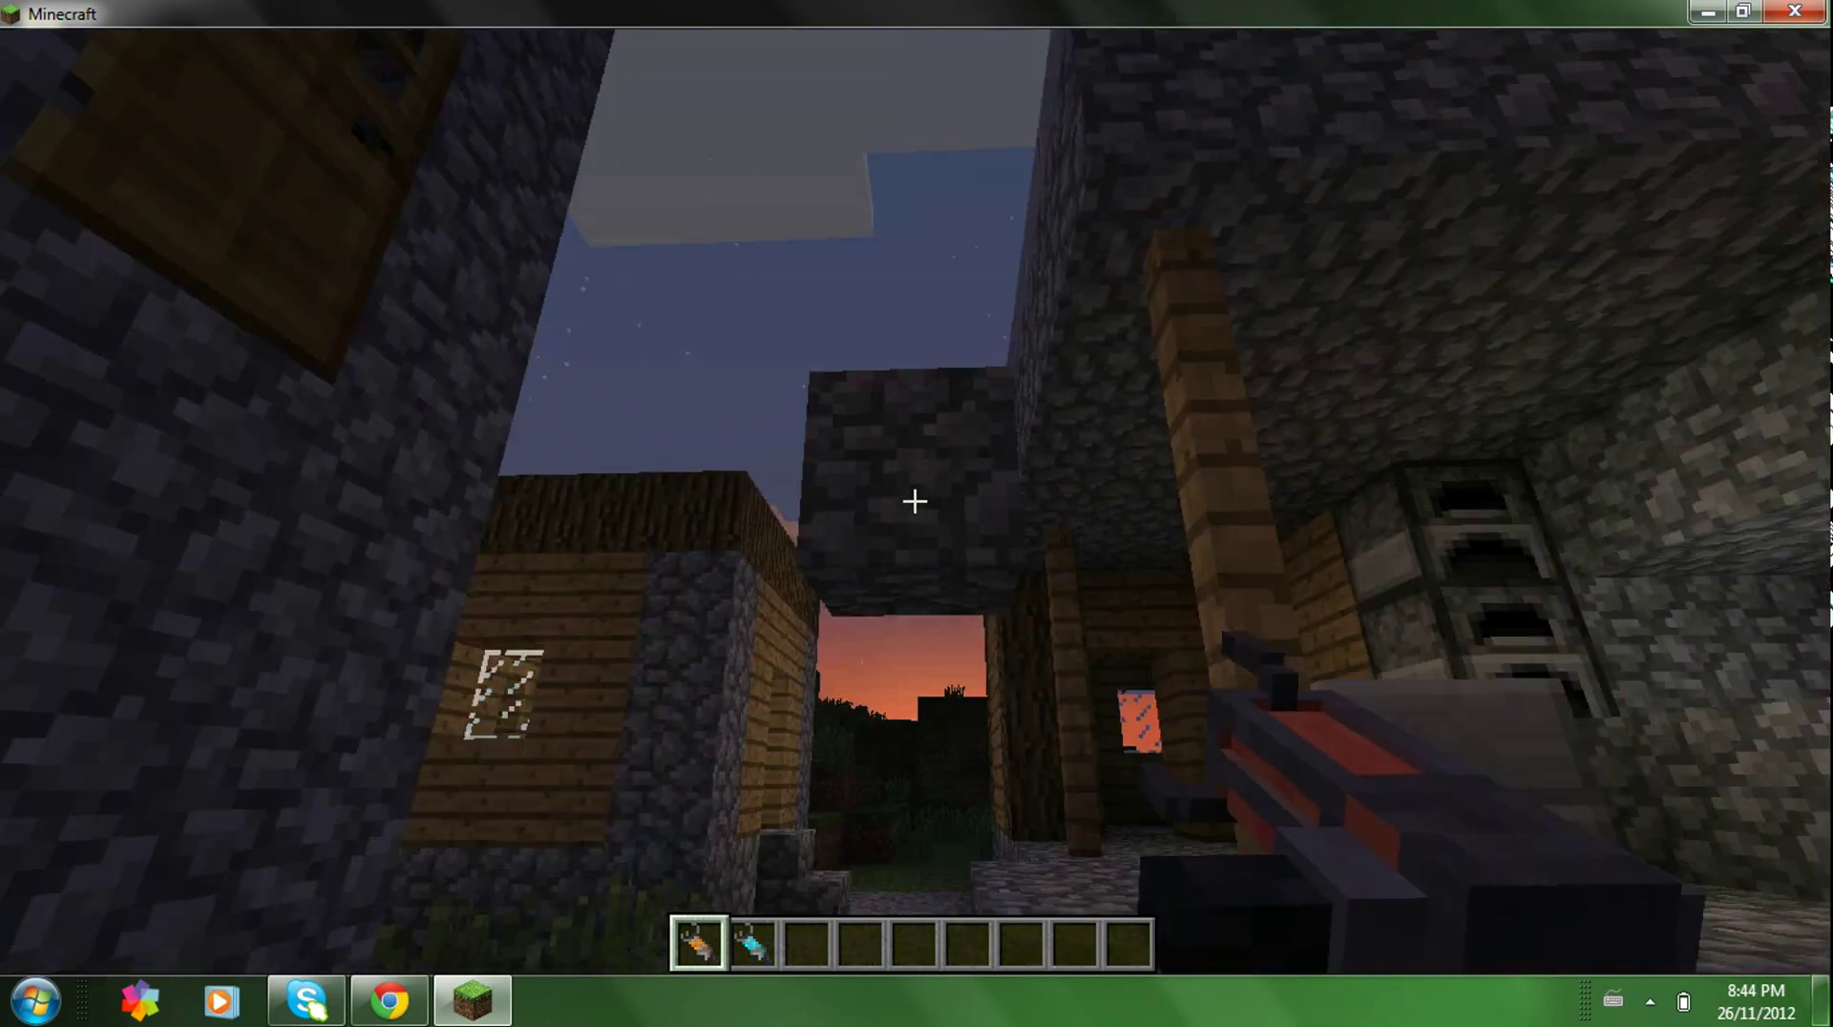
click(915, 501)
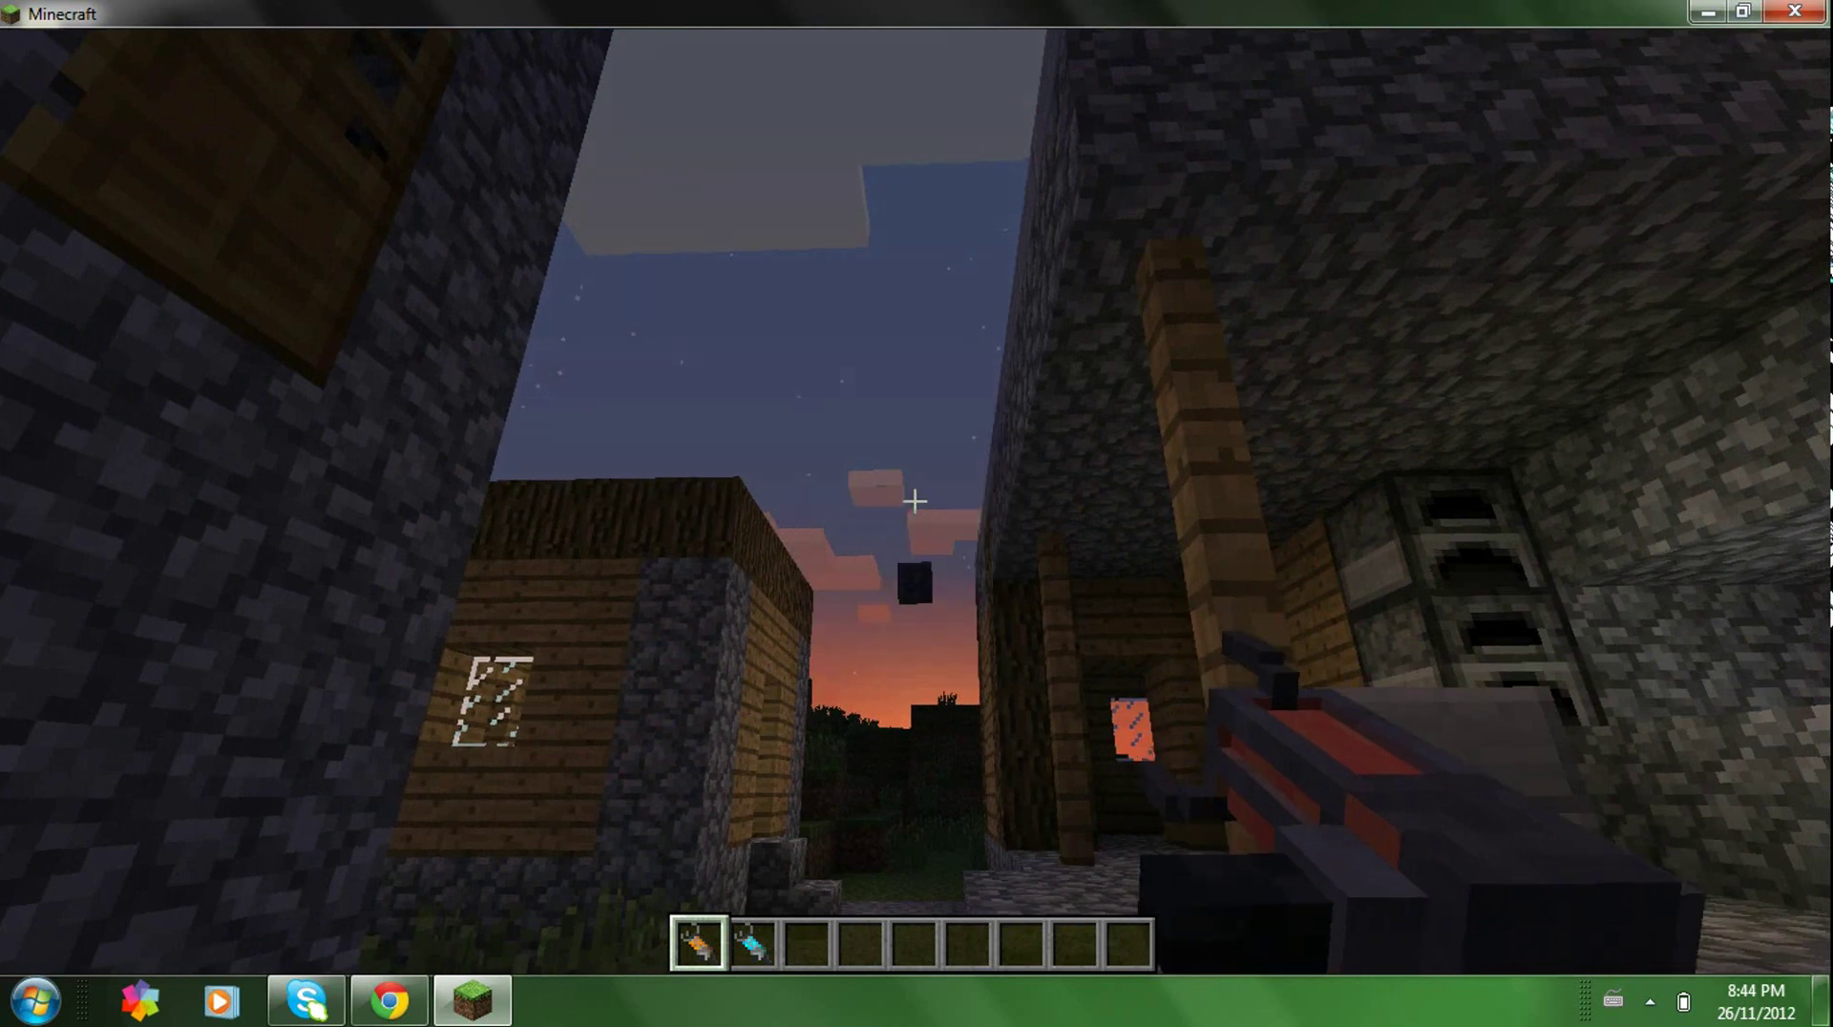
Step: With the slot-2 supercharged gun, blast the floating cobblestone block and launch a villager into the night sky
key(3)
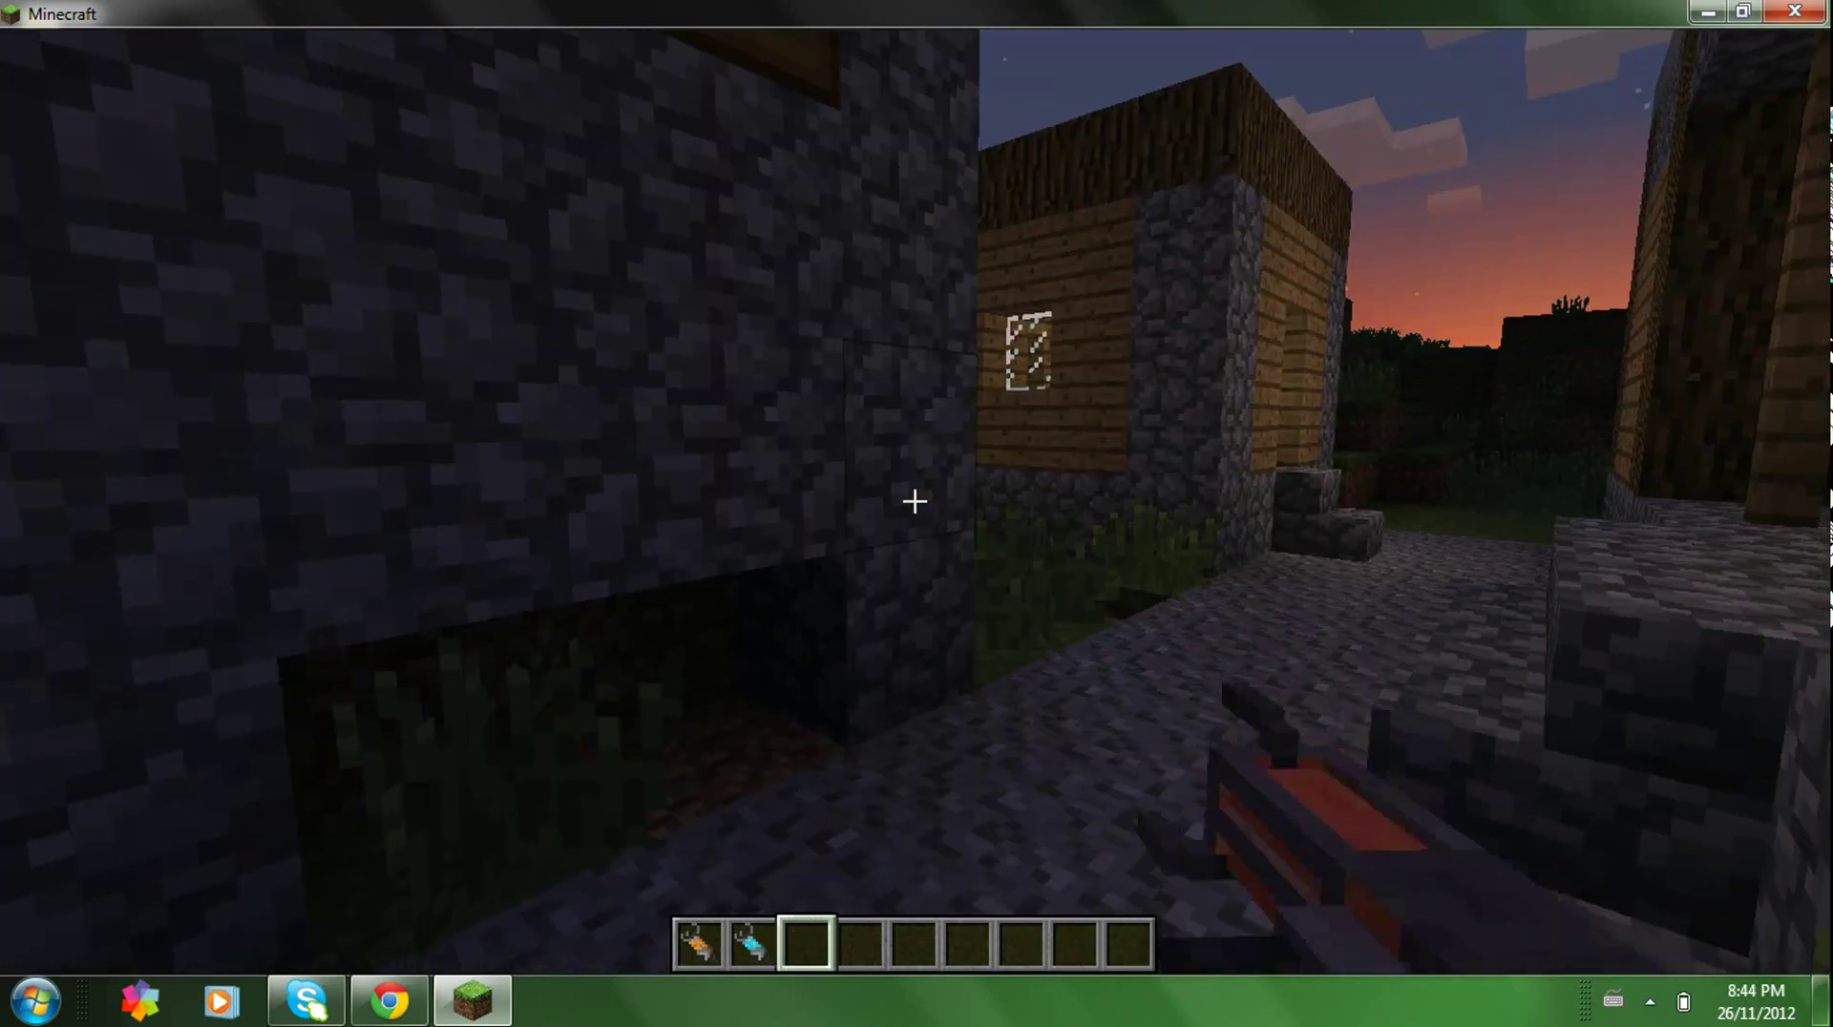
key(2)
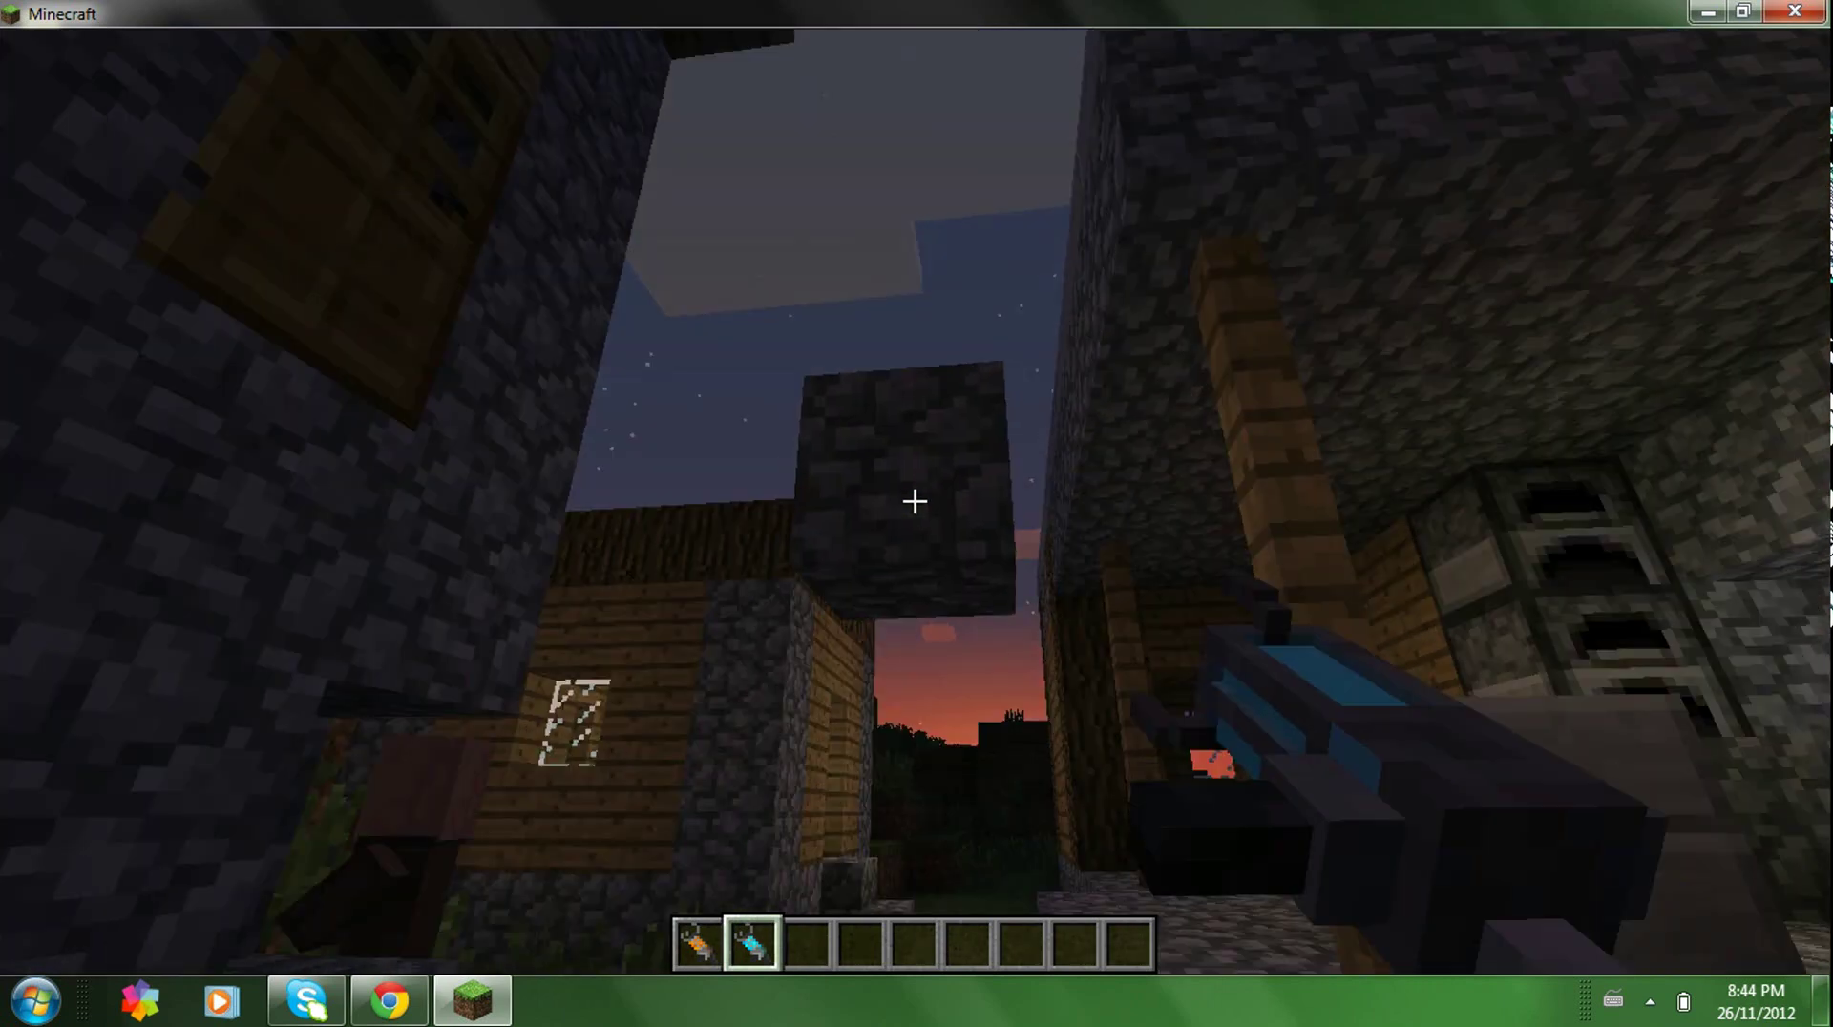
click(915, 501)
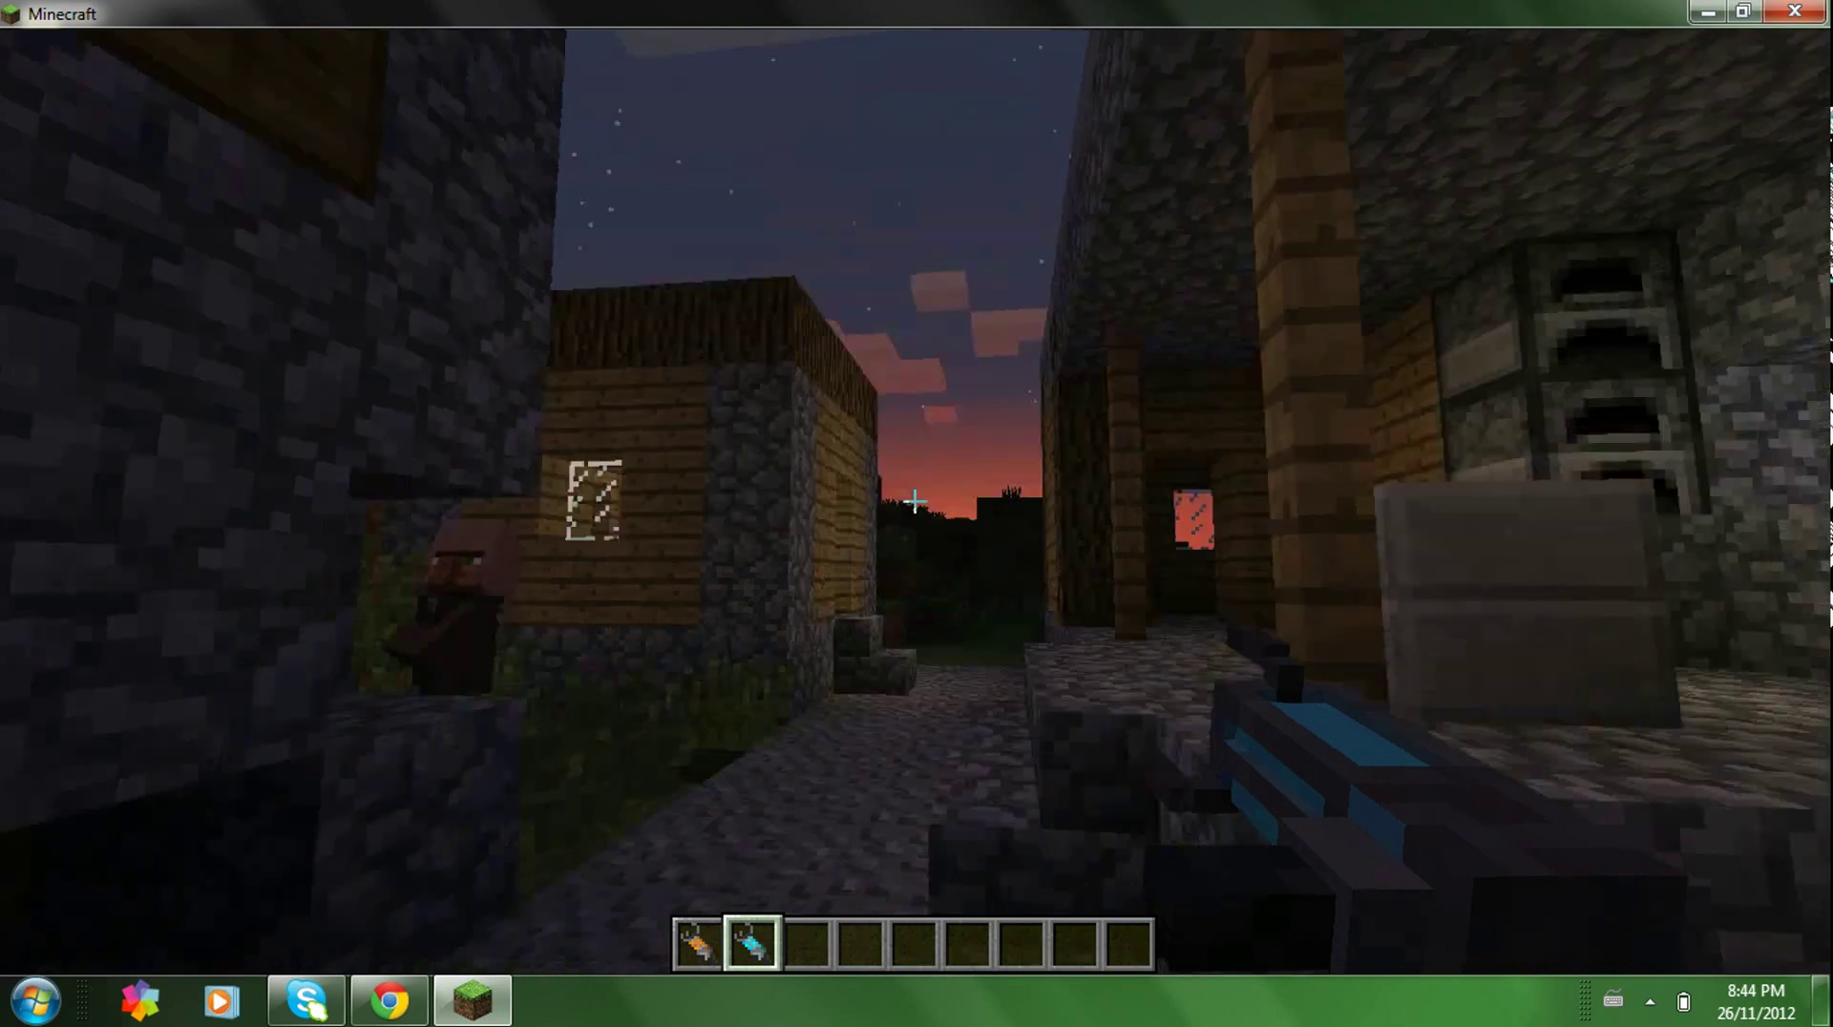
key(w)
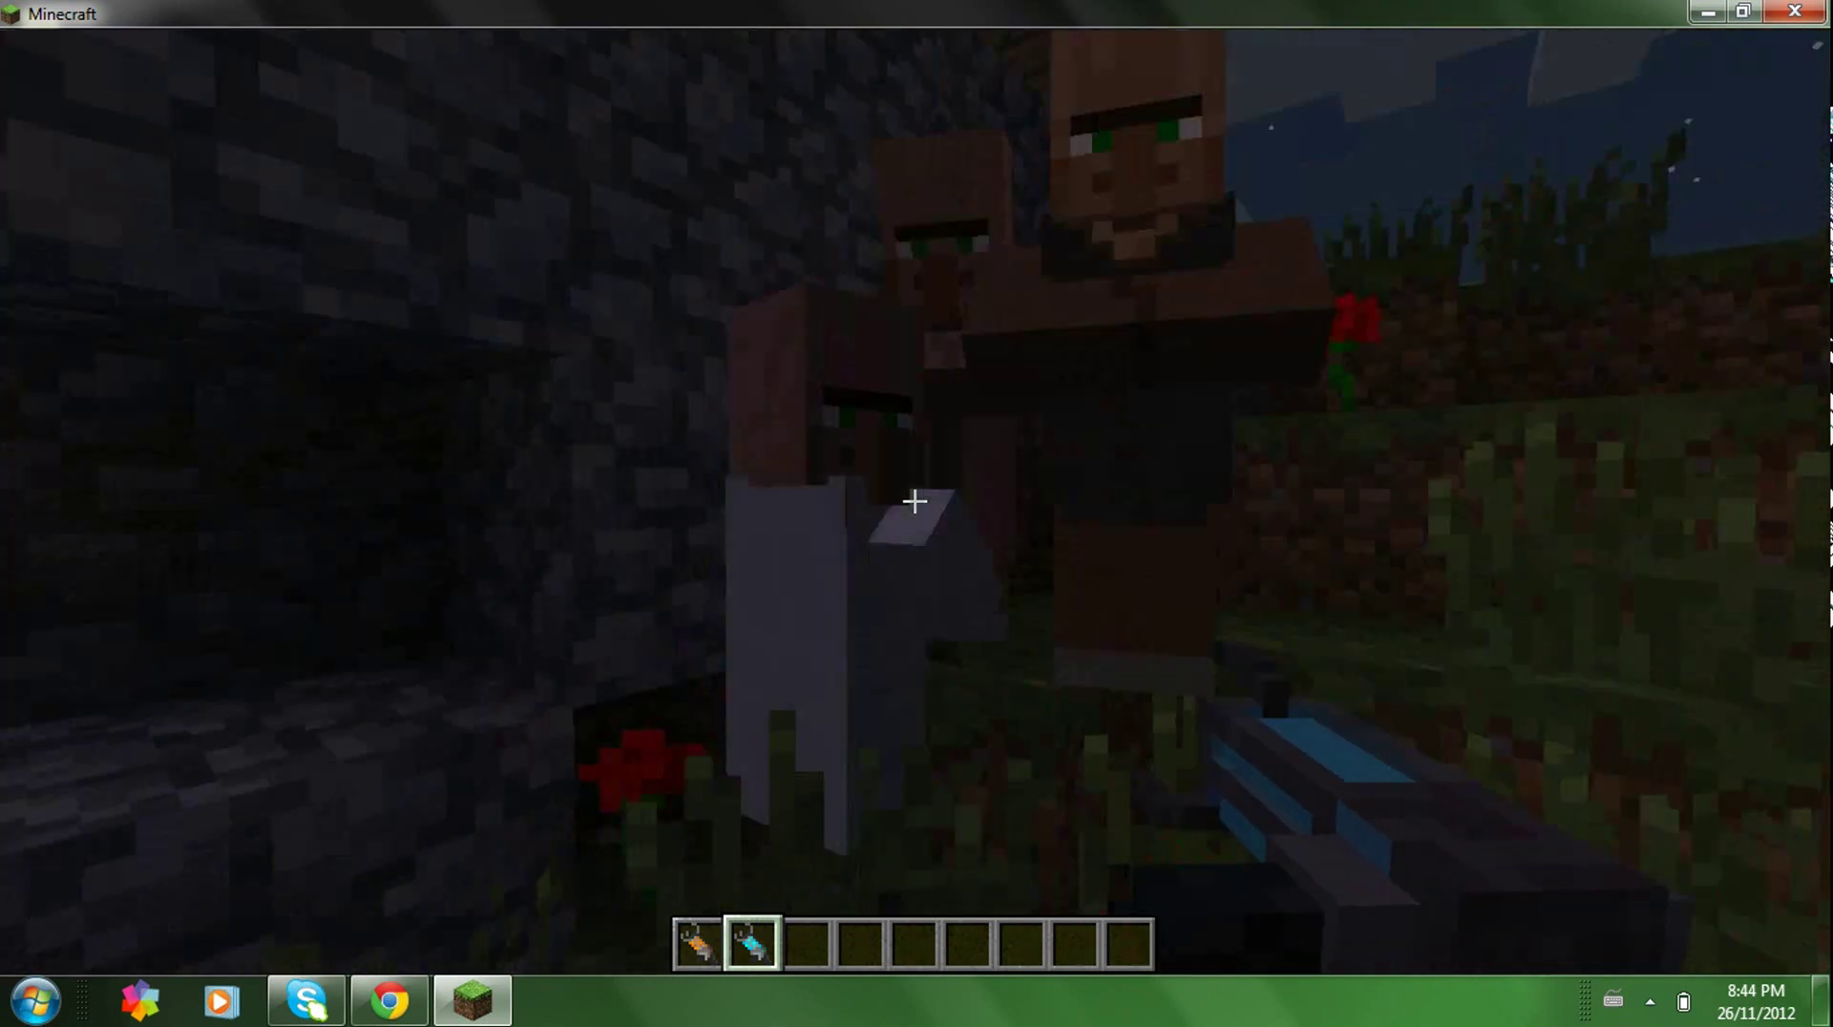
right_click(915, 500)
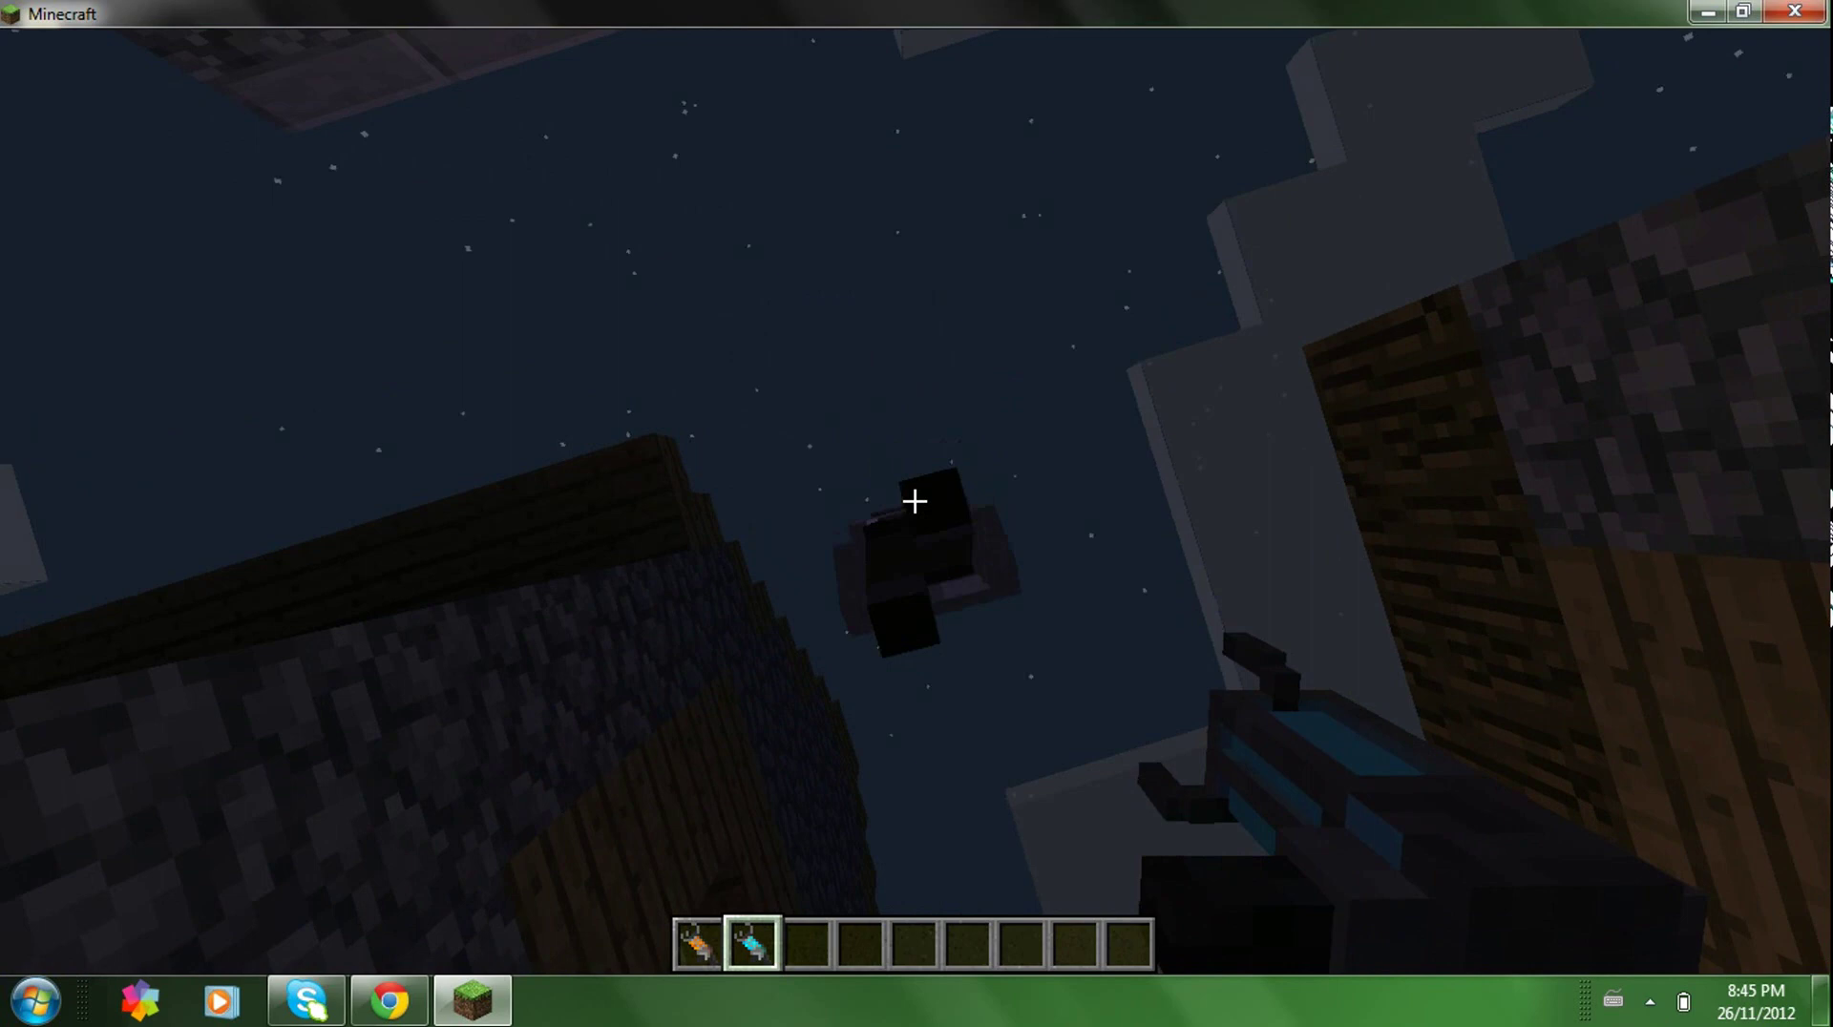